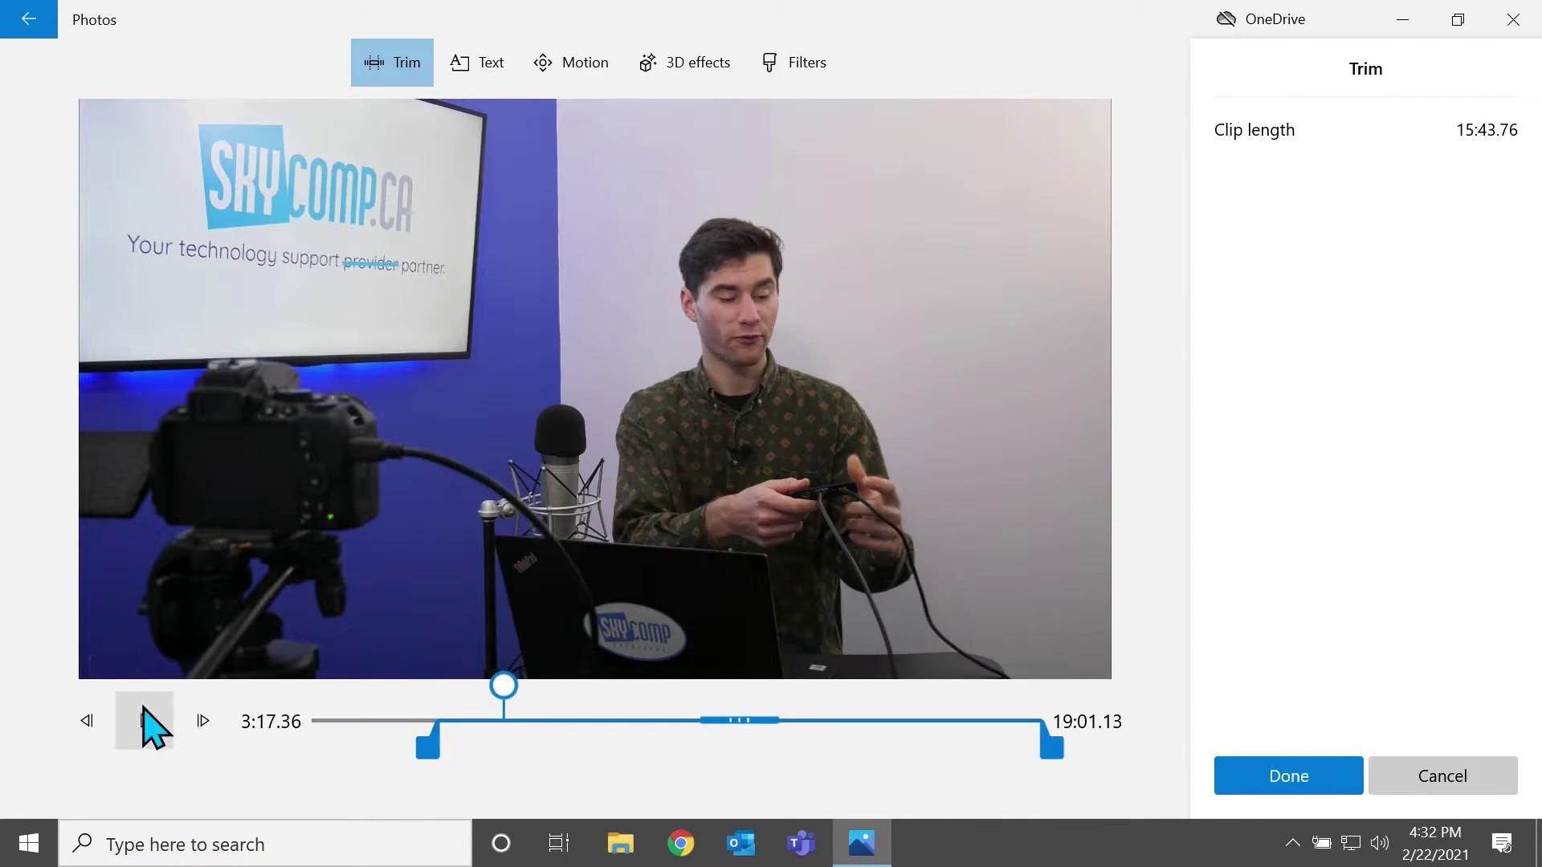
Move the playhead back to the trim start and play the trimmed clip from there
left_click(144, 711)
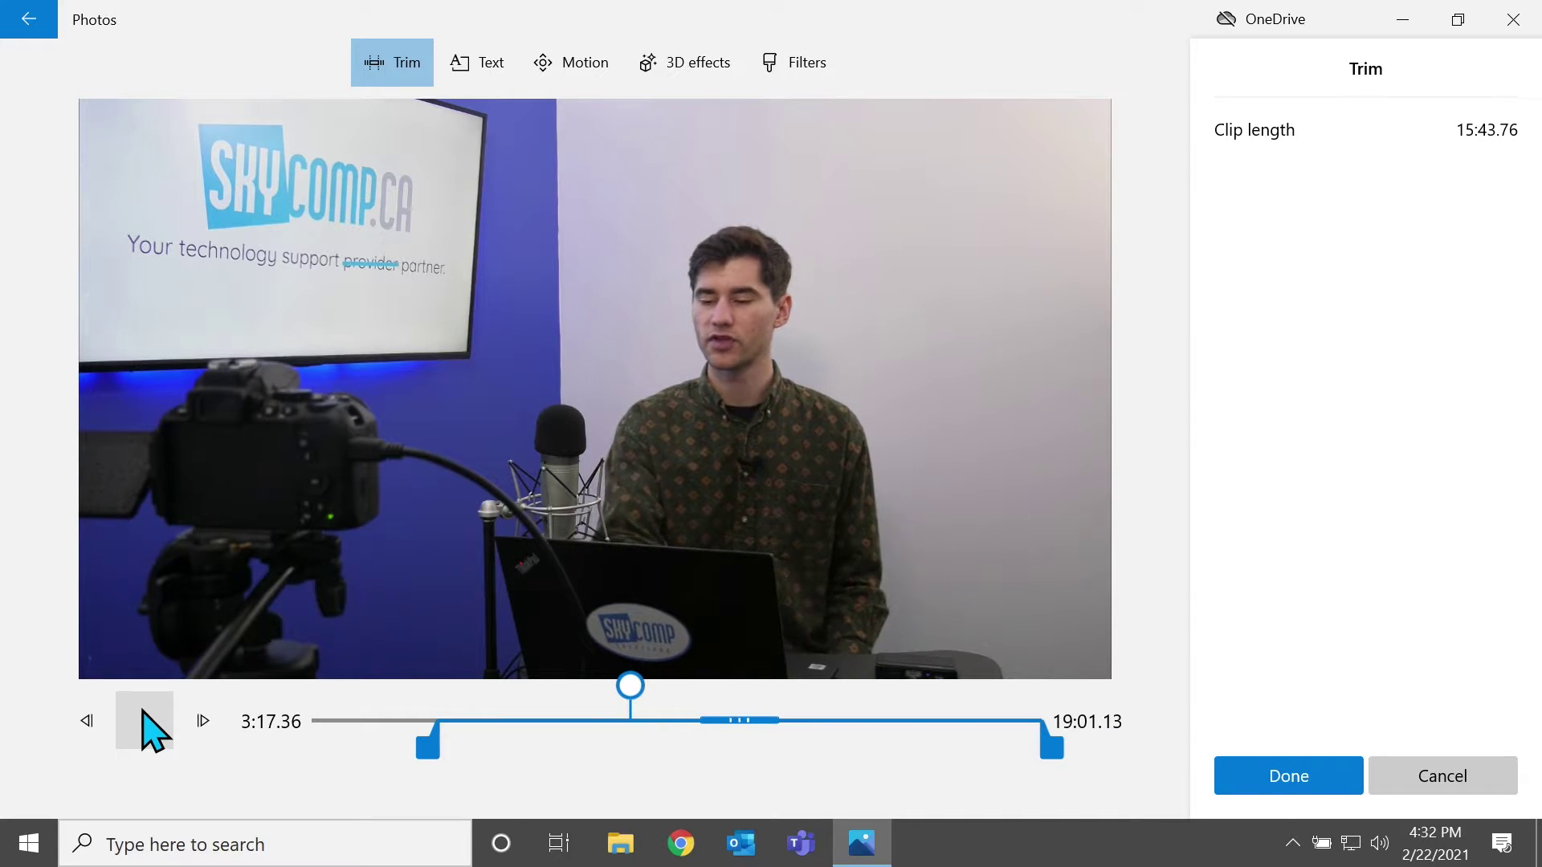
left_click_drag(631, 687, 437, 687)
left_click(145, 720)
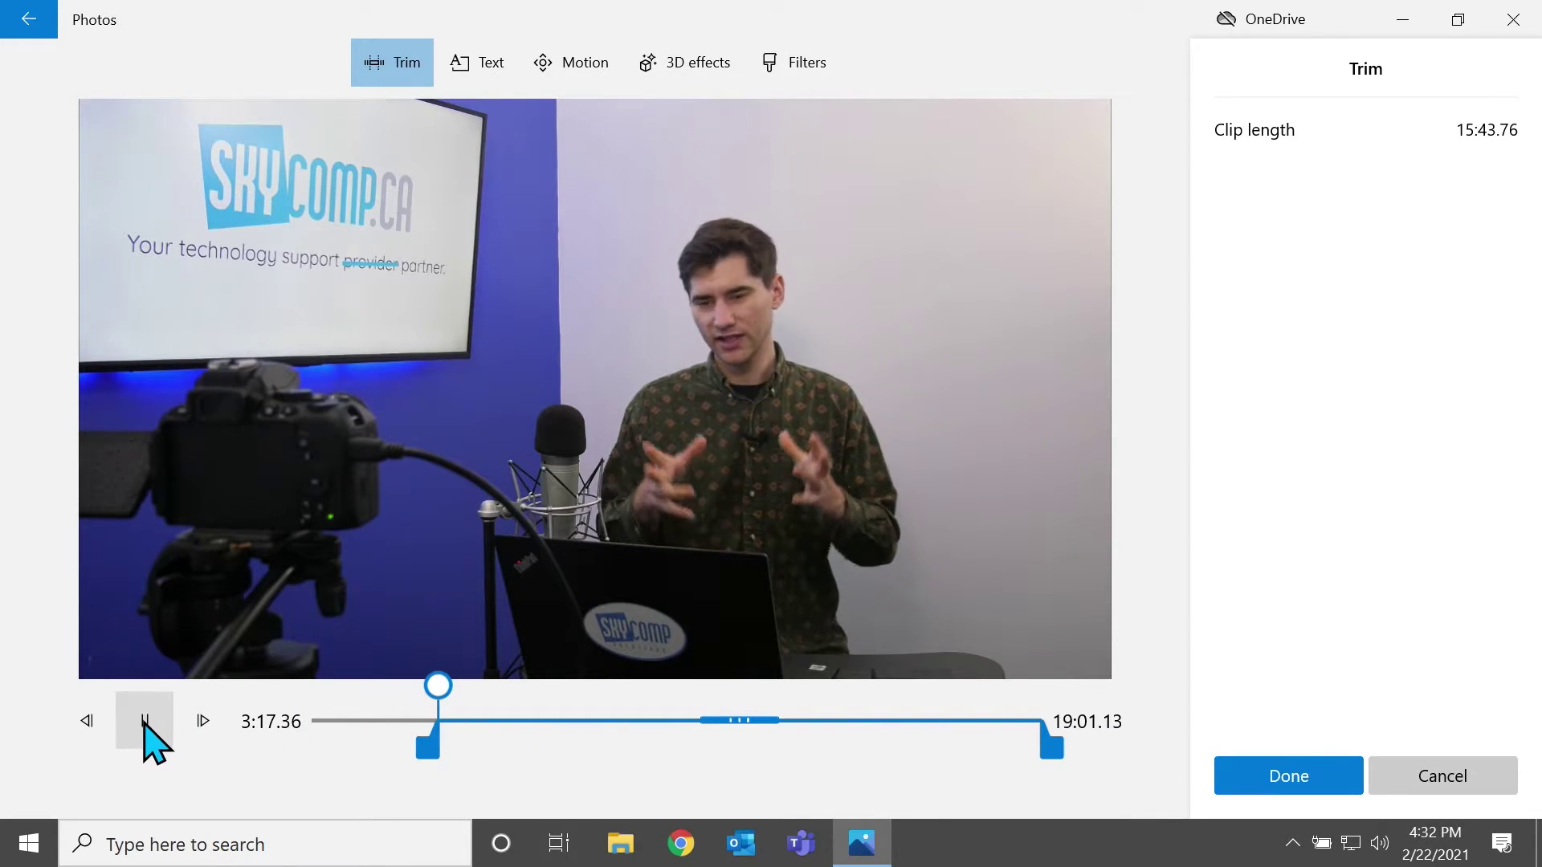
Set the clip's trim start to 1:52.66 and preview the trimmed portion from its new beginning
left_click_drag(419, 744, 400, 746)
left_click_drag(434, 689, 384, 689)
left_click(147, 725)
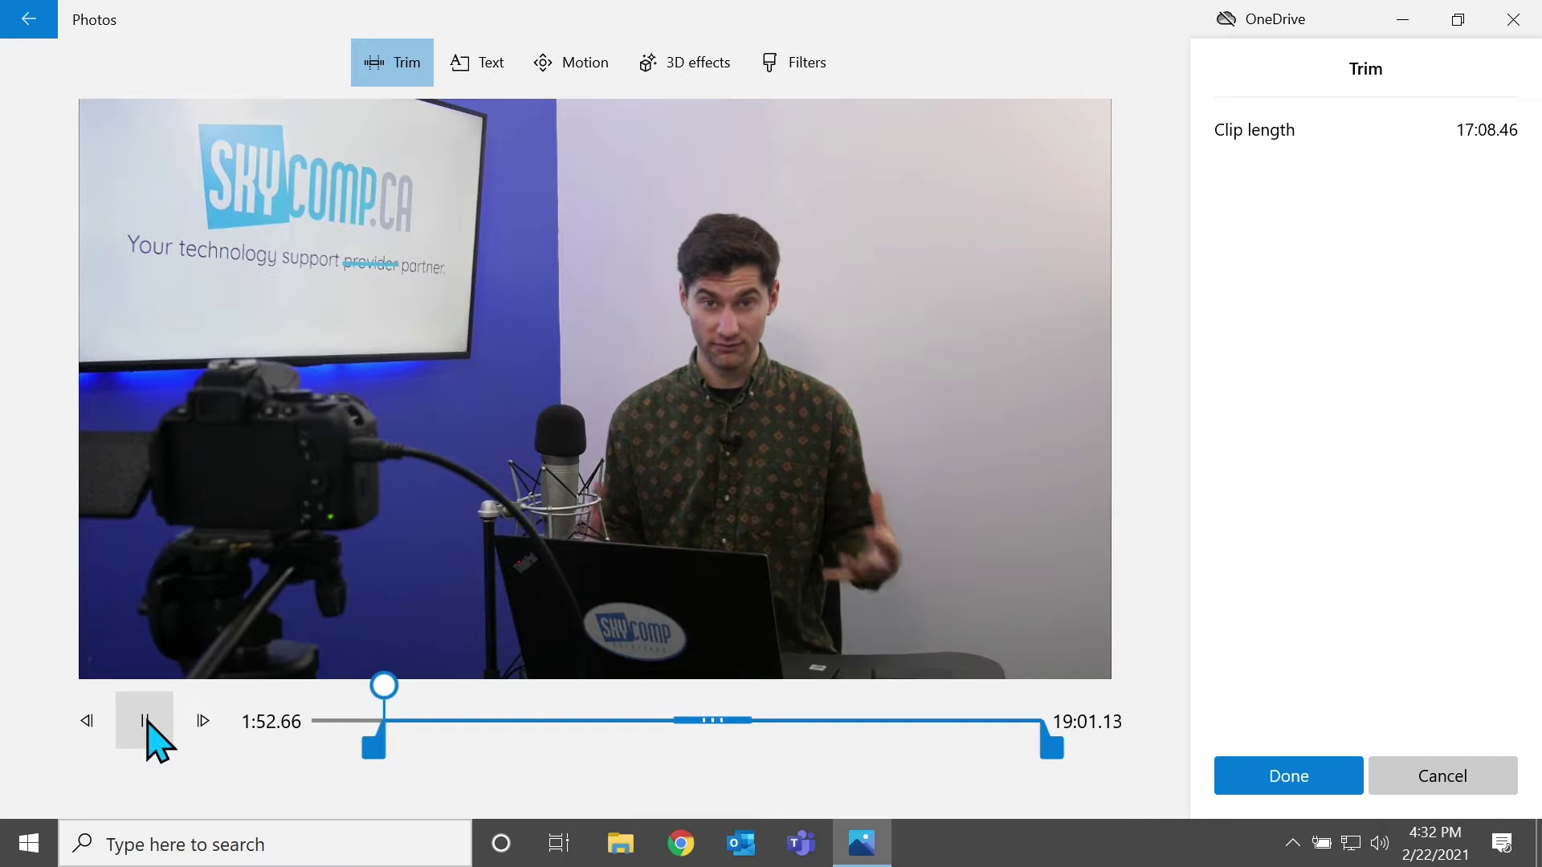
left_click(147, 722)
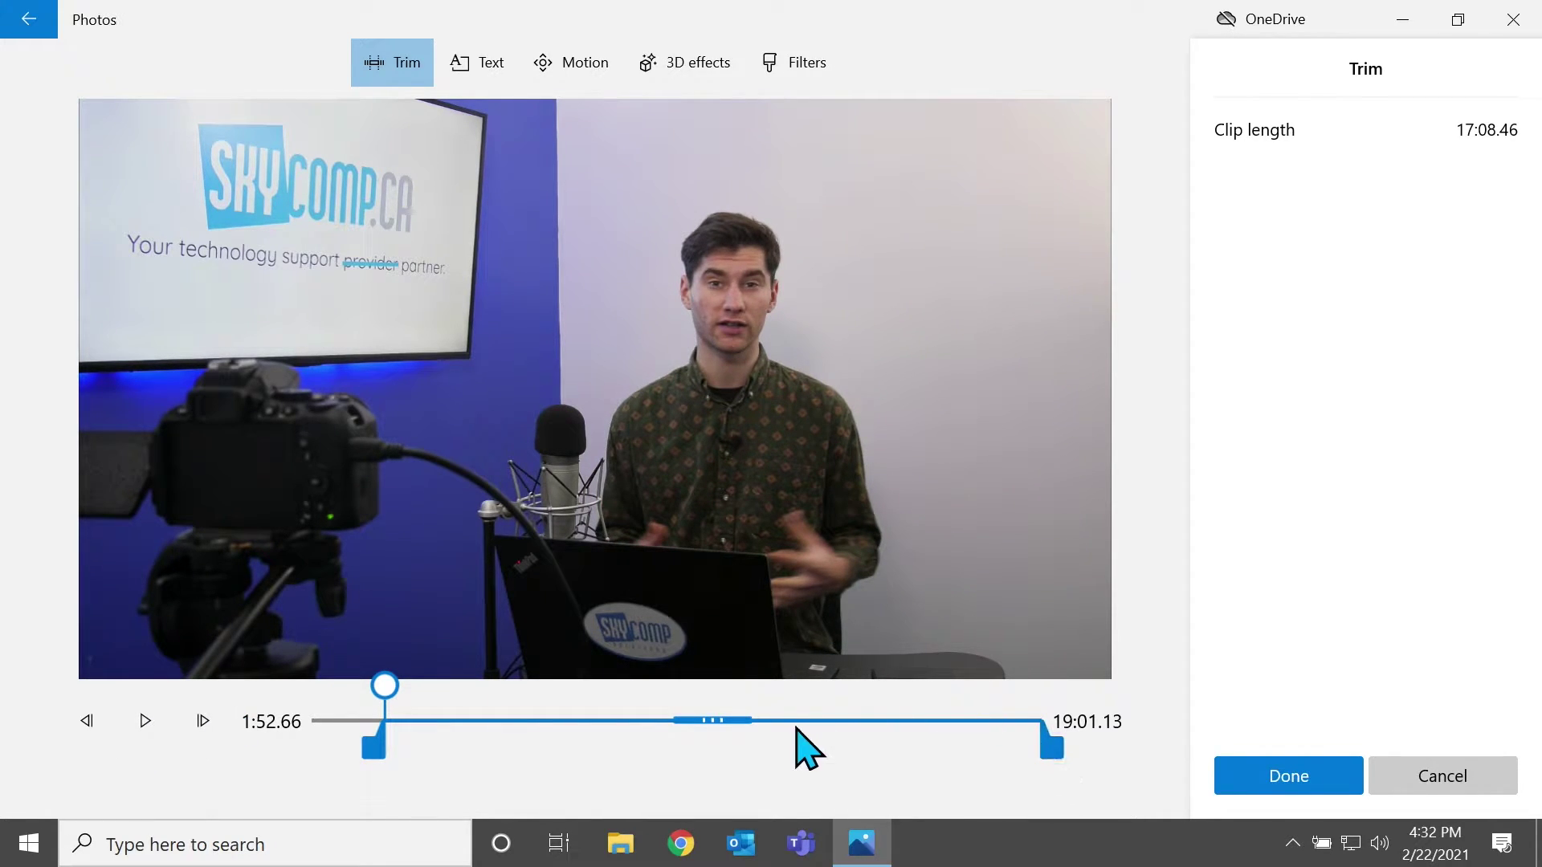
left_click_drag(755, 707, 971, 750)
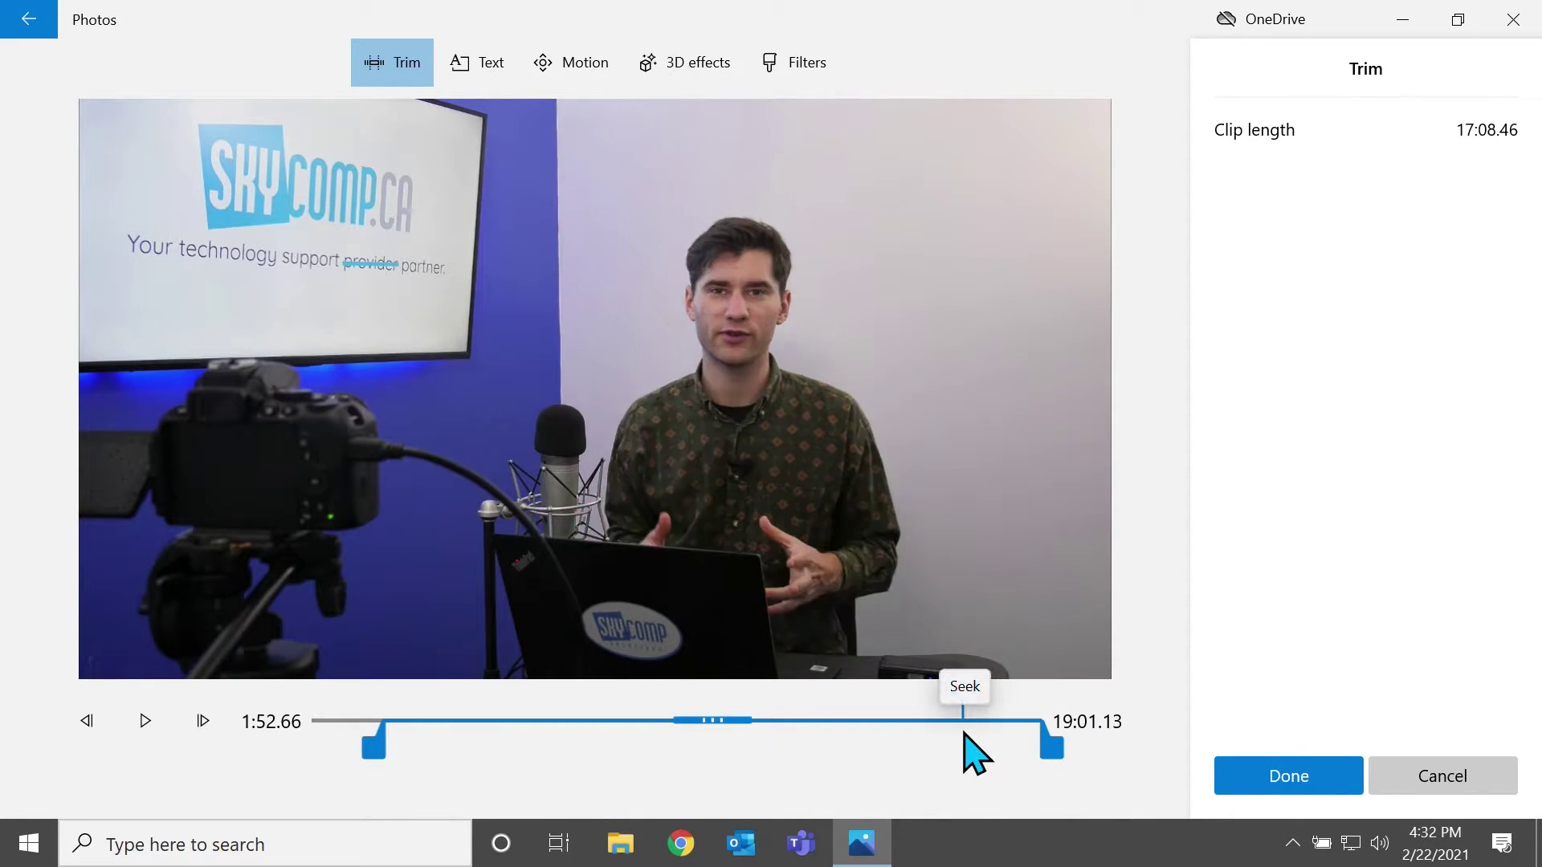
left_click_drag(944, 688, 805, 714)
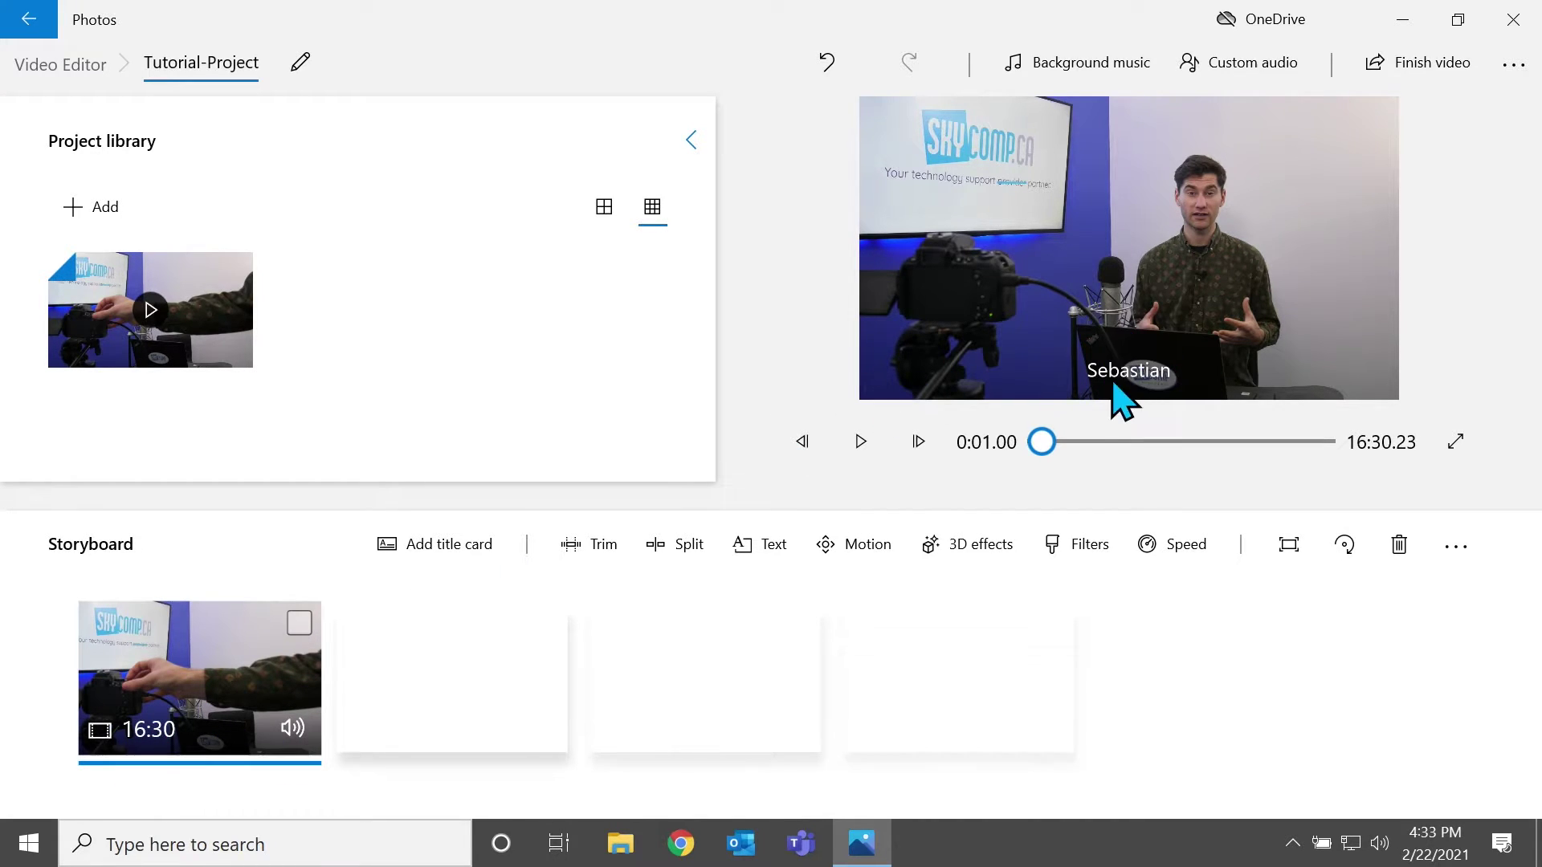
Split the storyboard clip in two at 9:21.36
left_click_drag(1041, 442, 923, 467)
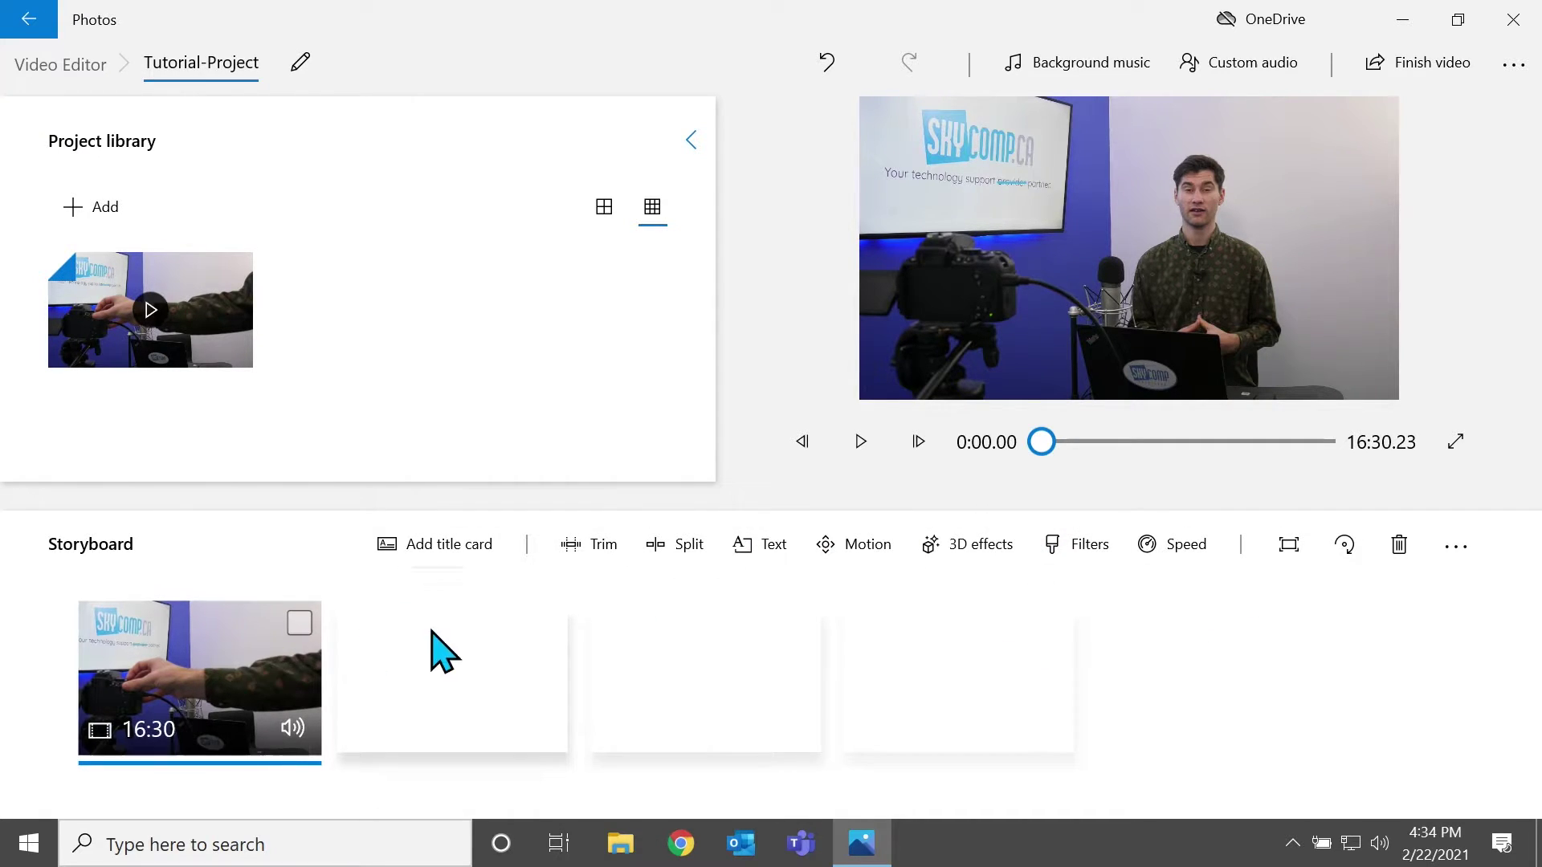
left_click(299, 623)
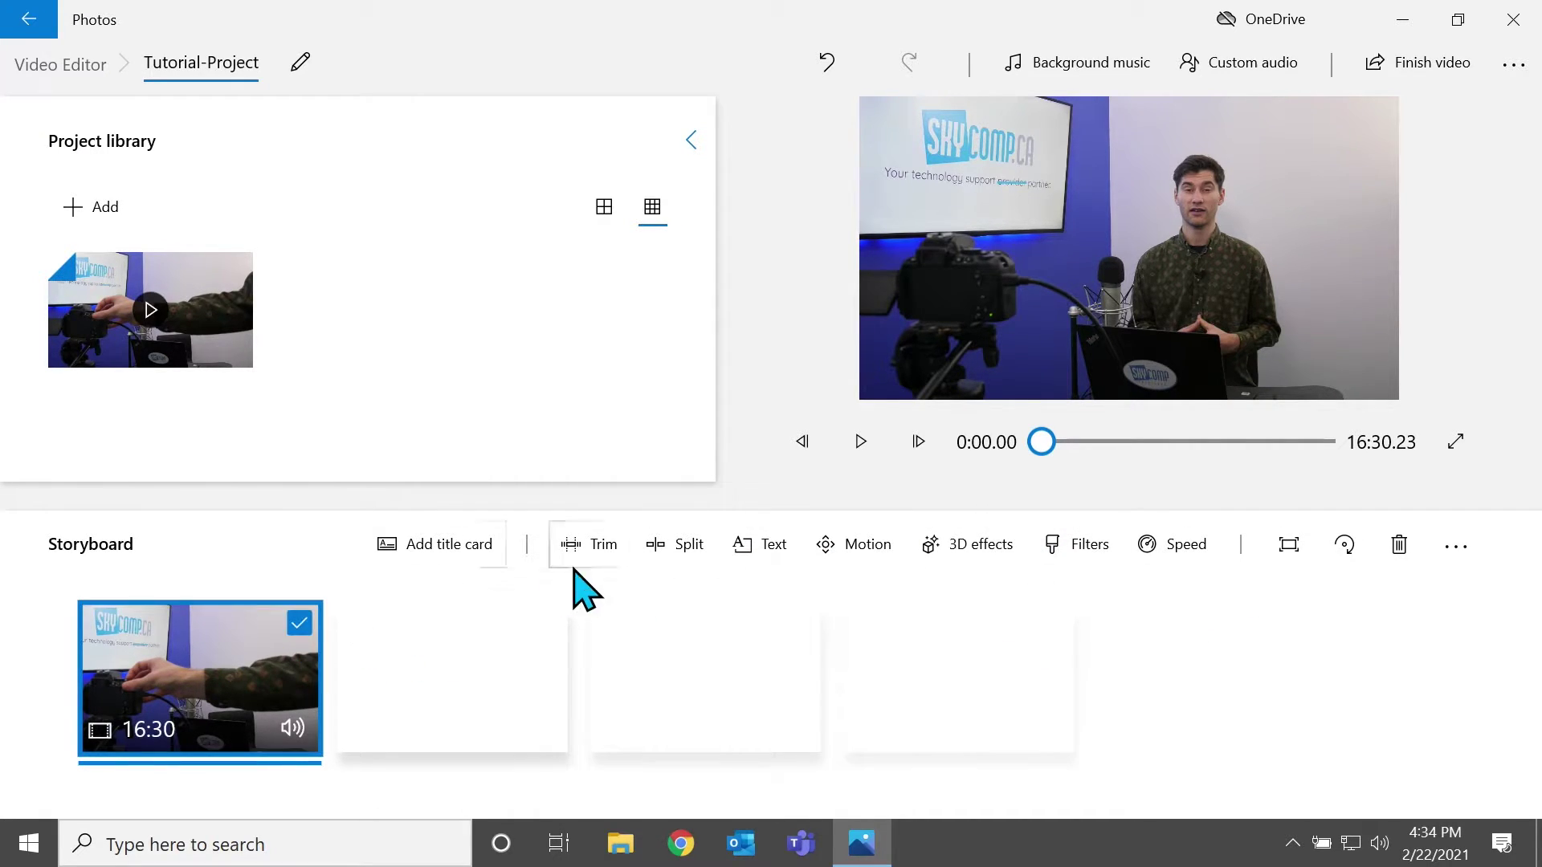
left_click(677, 546)
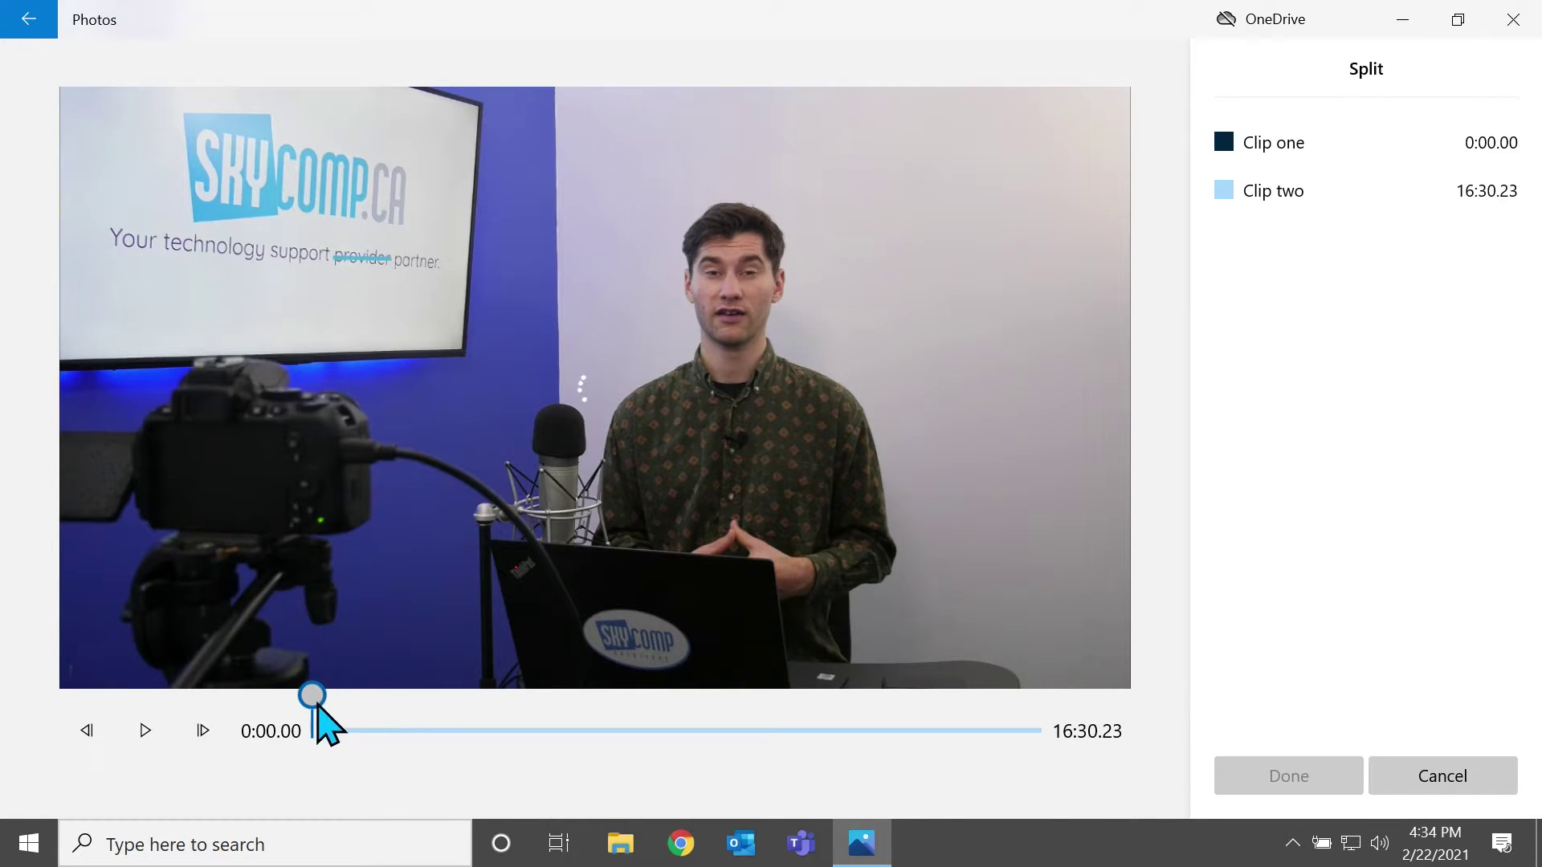
left_click_drag(313, 695, 769, 706)
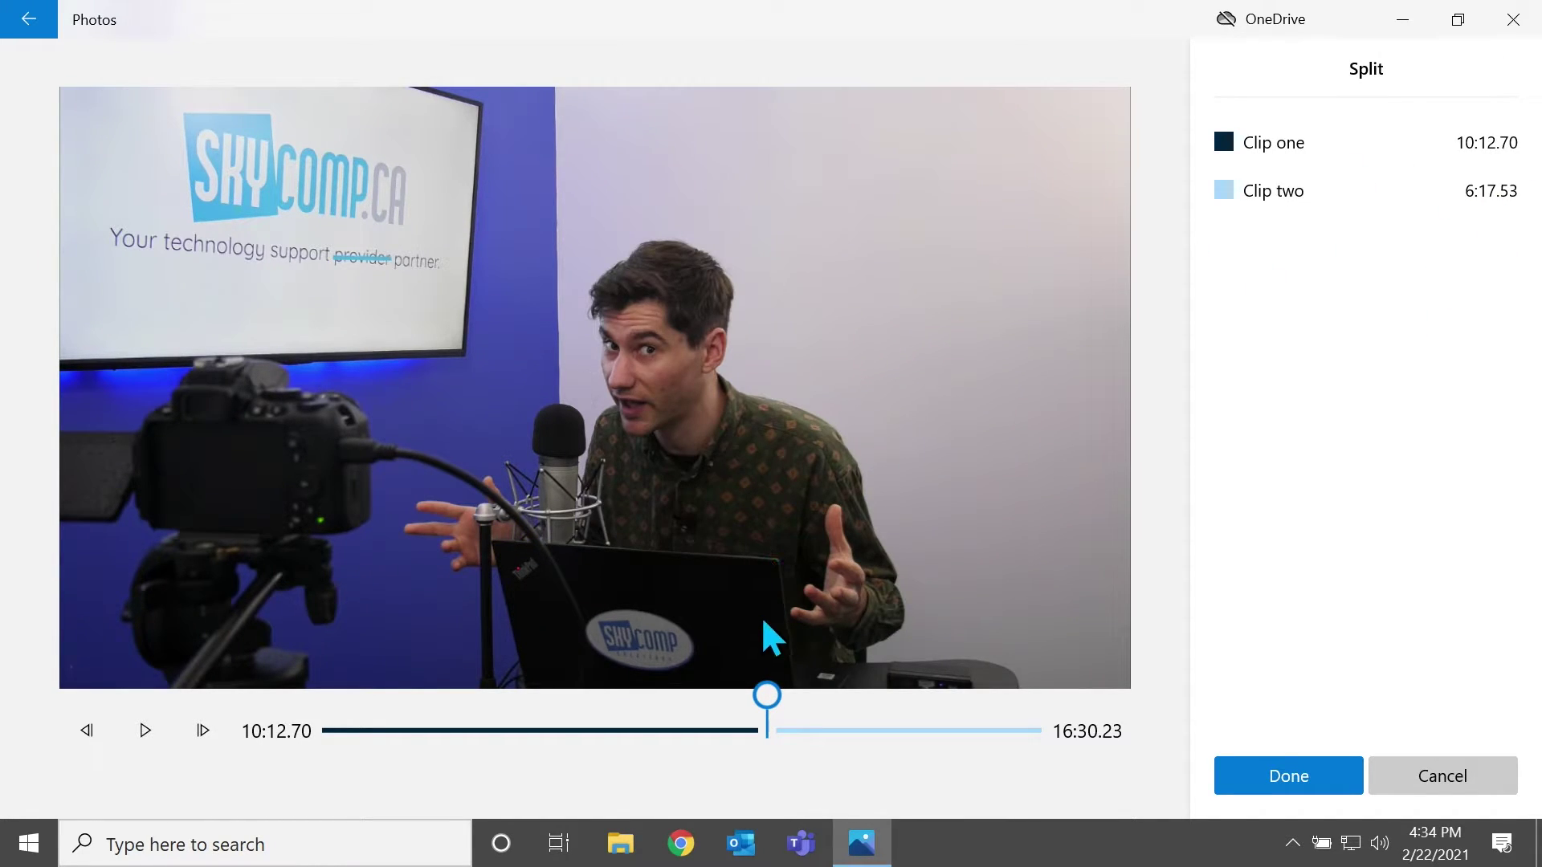
left_click_drag(764, 698, 727, 710)
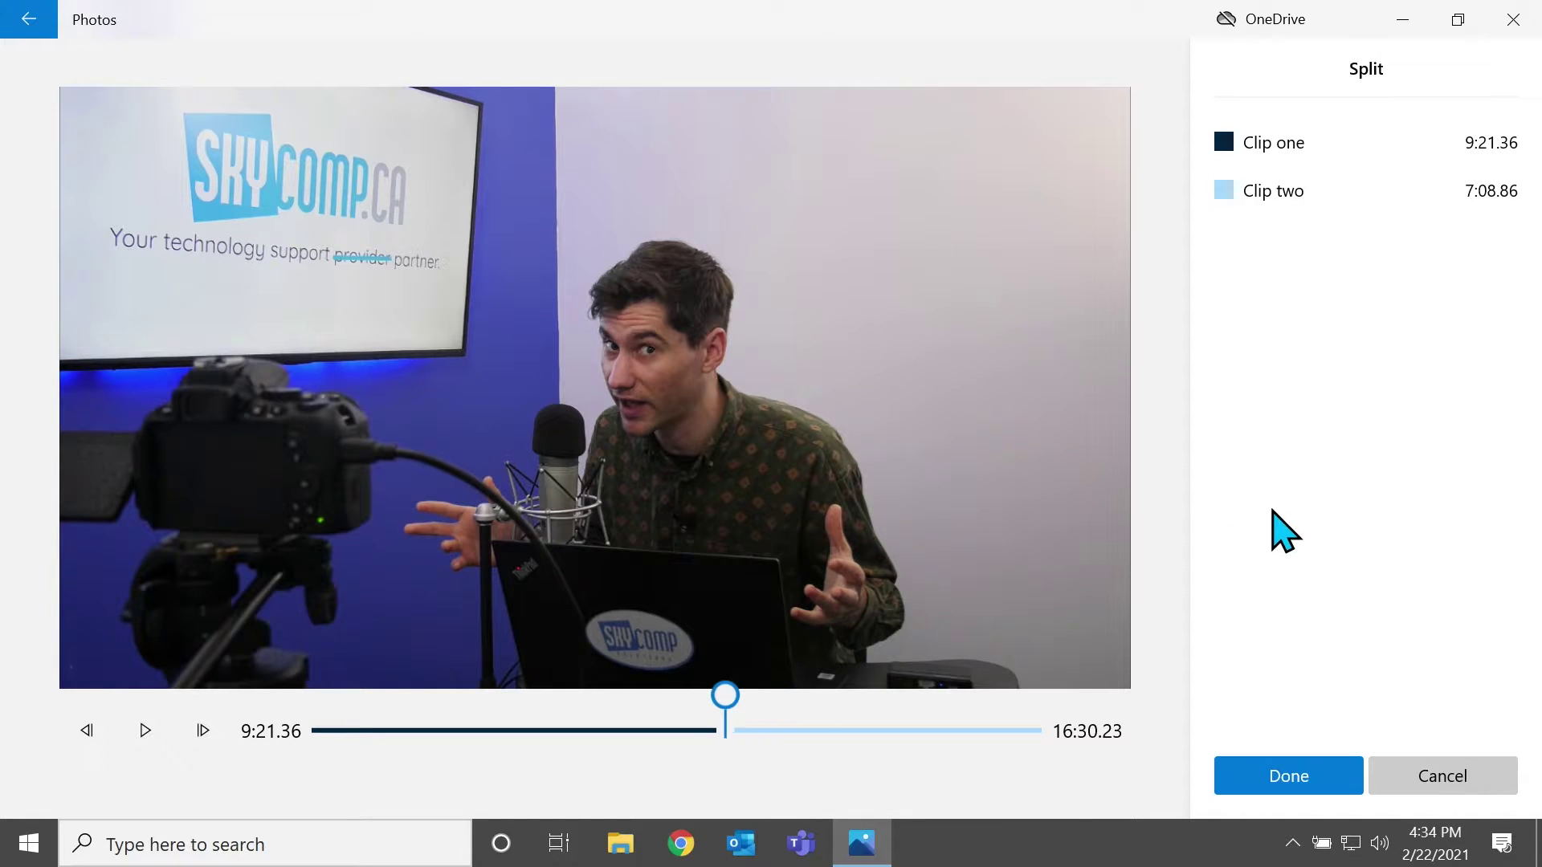
left_click(1290, 775)
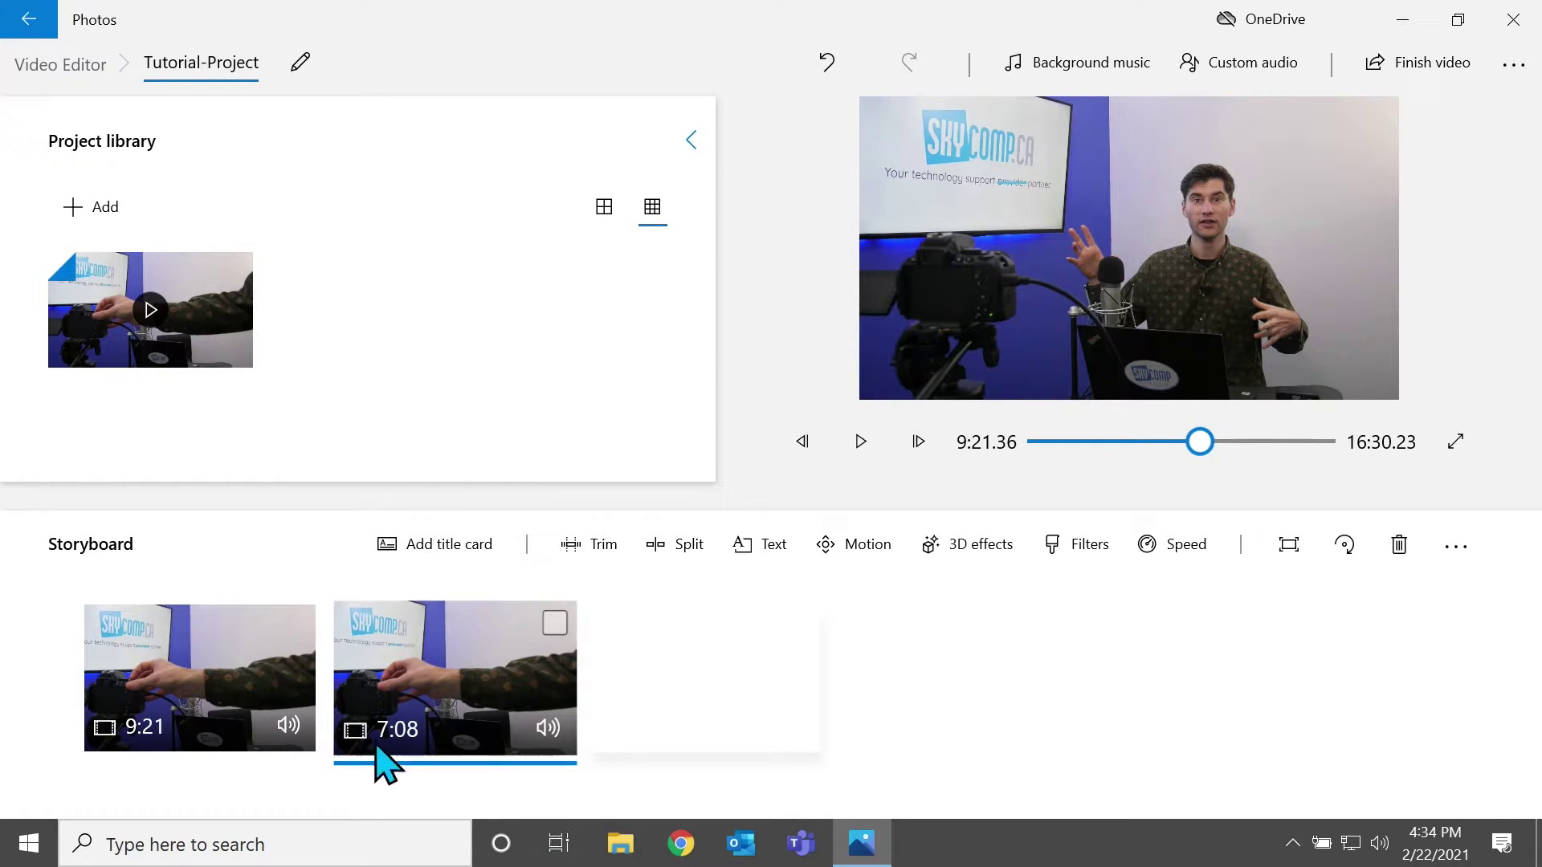
Preview the project from the first split clip into the second, seeking along the timeline, and pause in the second clip
left_click(175, 634)
left_click_drag(1205, 442, 1311, 440)
left_click_drag(1146, 441, 1003, 462)
left_click(861, 441)
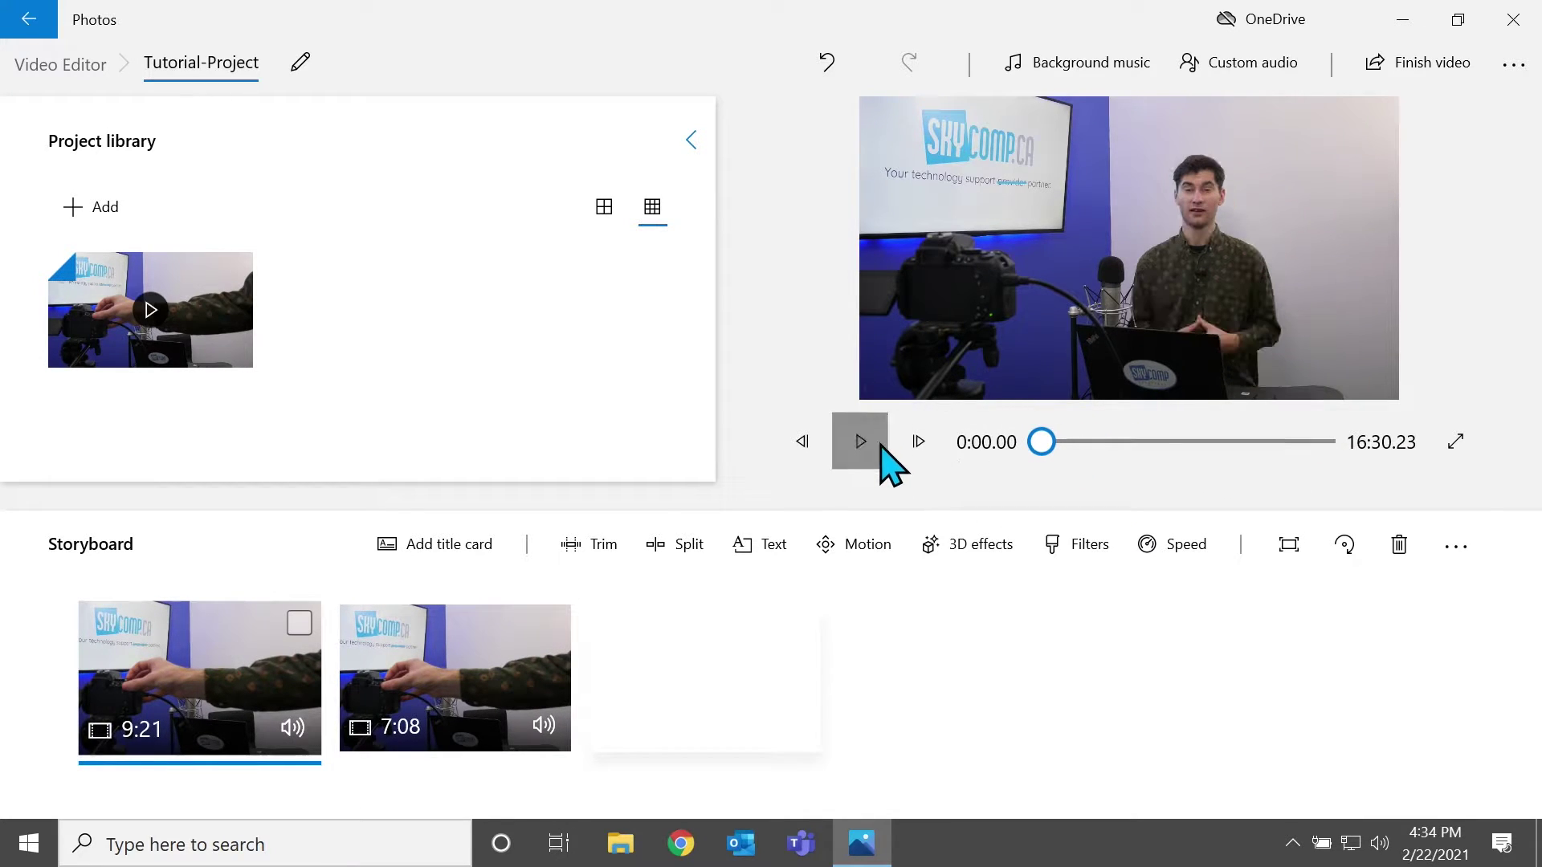
left_click(1122, 442)
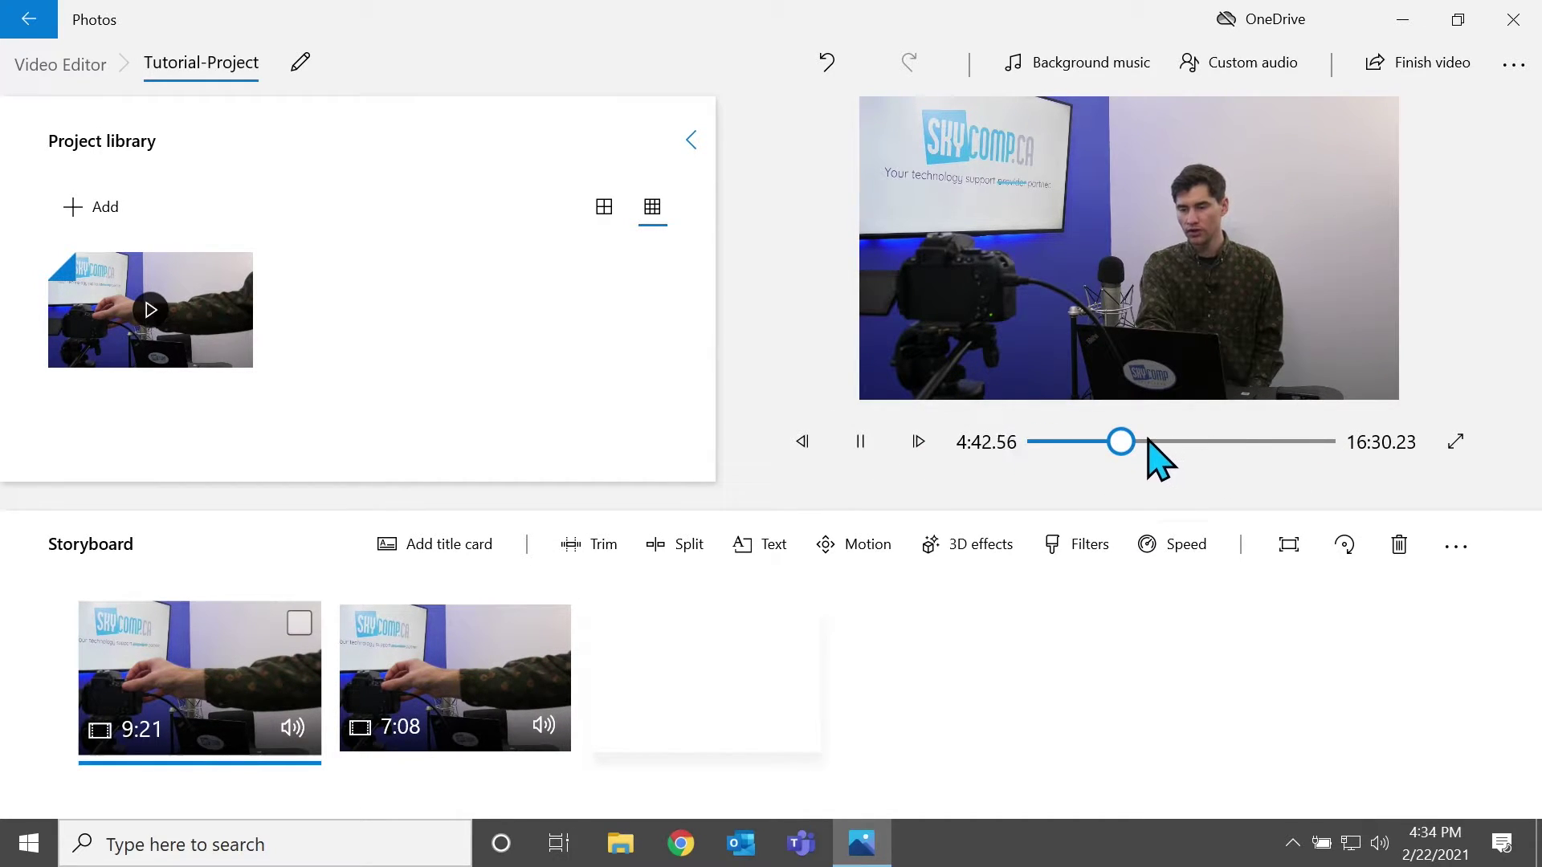
left_click(1141, 441)
left_click_drag(1140, 444, 1186, 443)
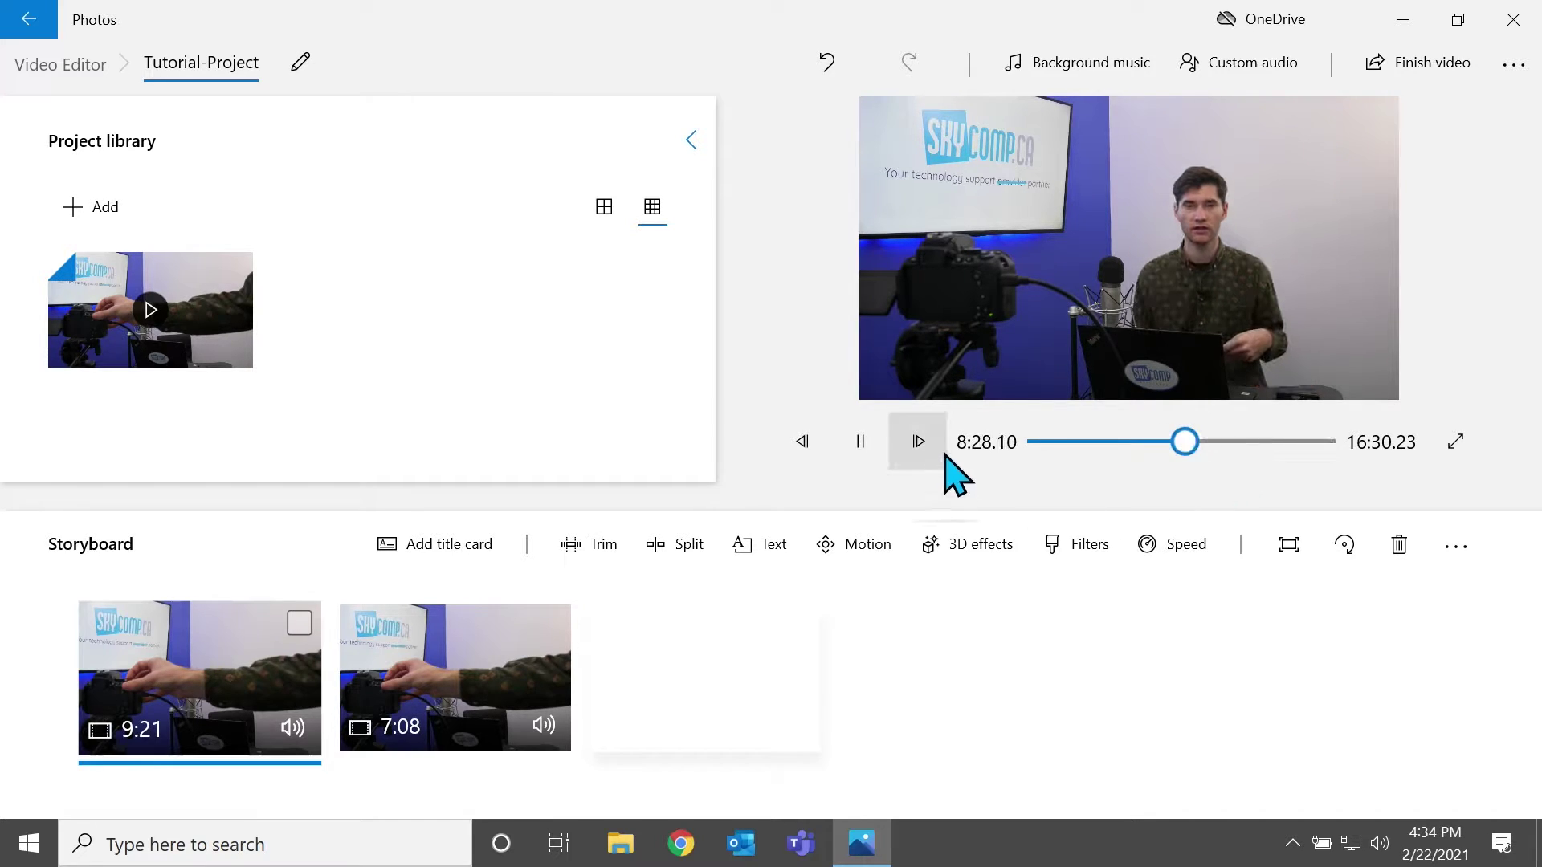
left_click(1219, 444)
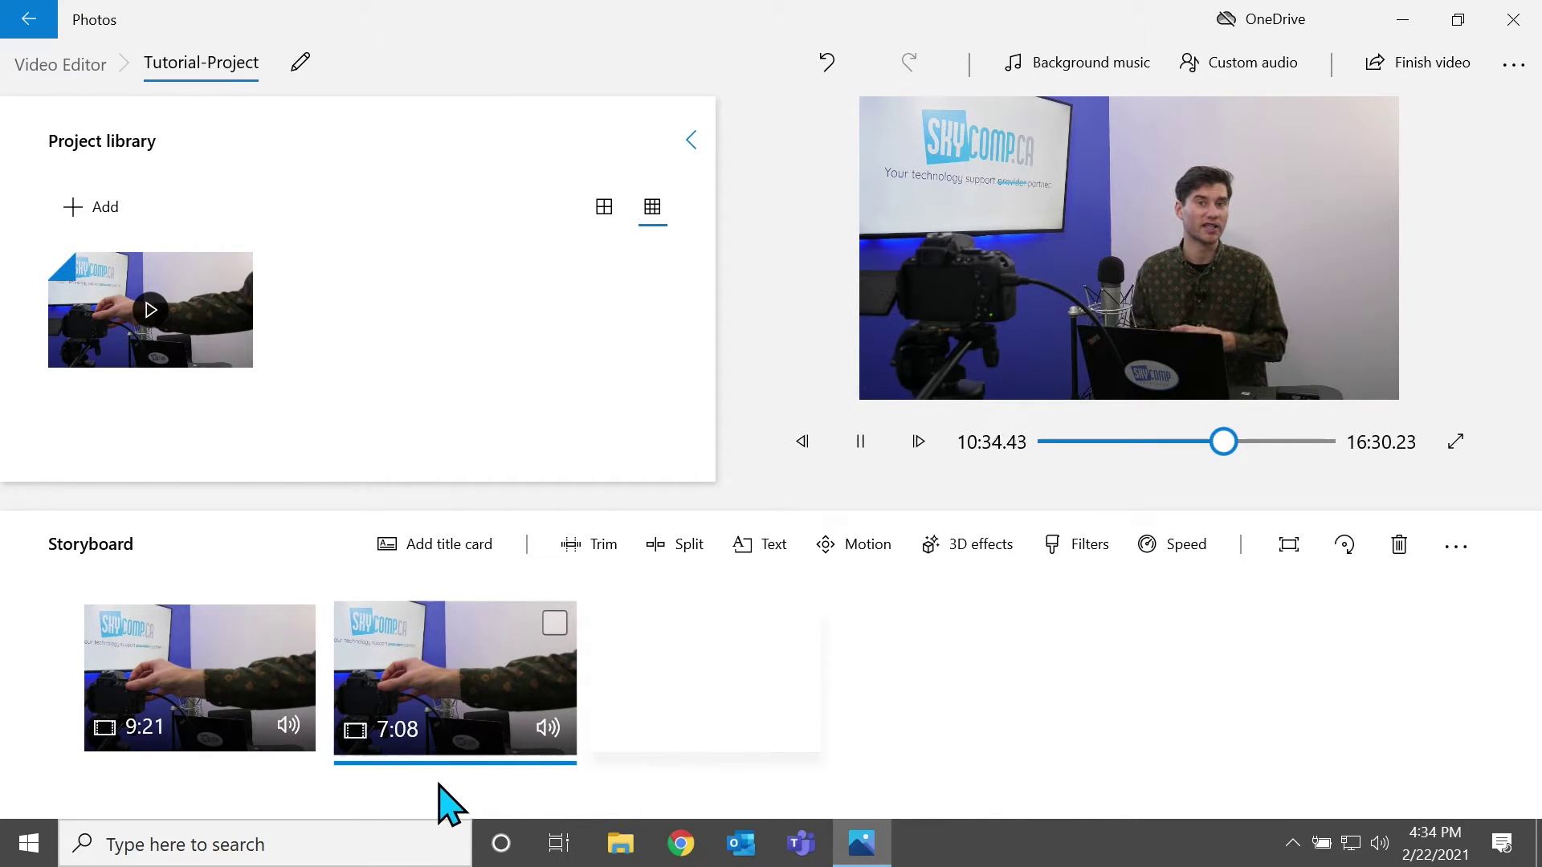
left_click(876, 452)
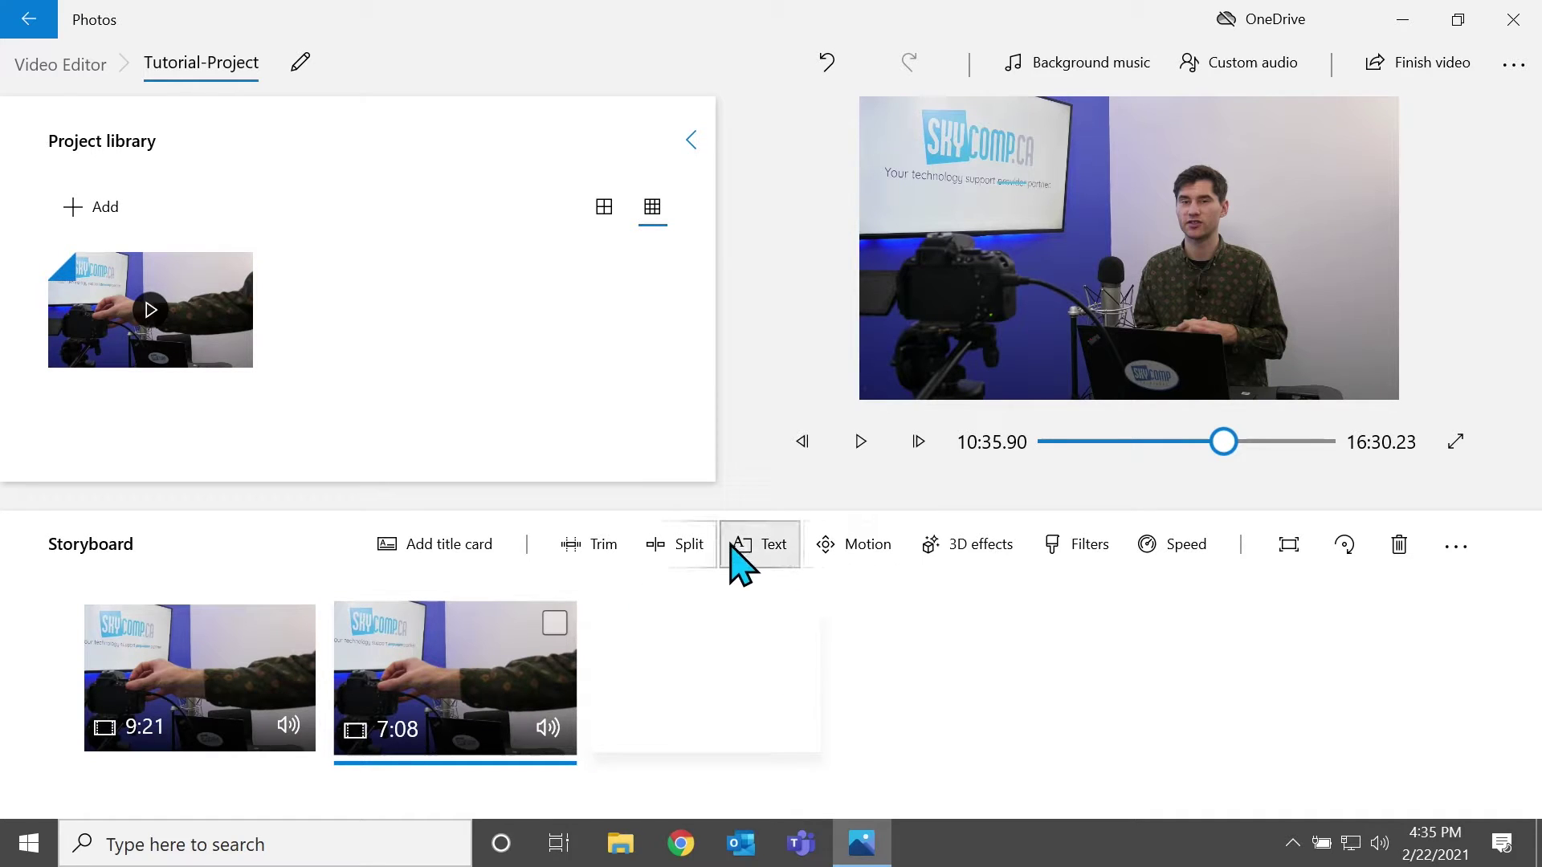
left_click(781, 546)
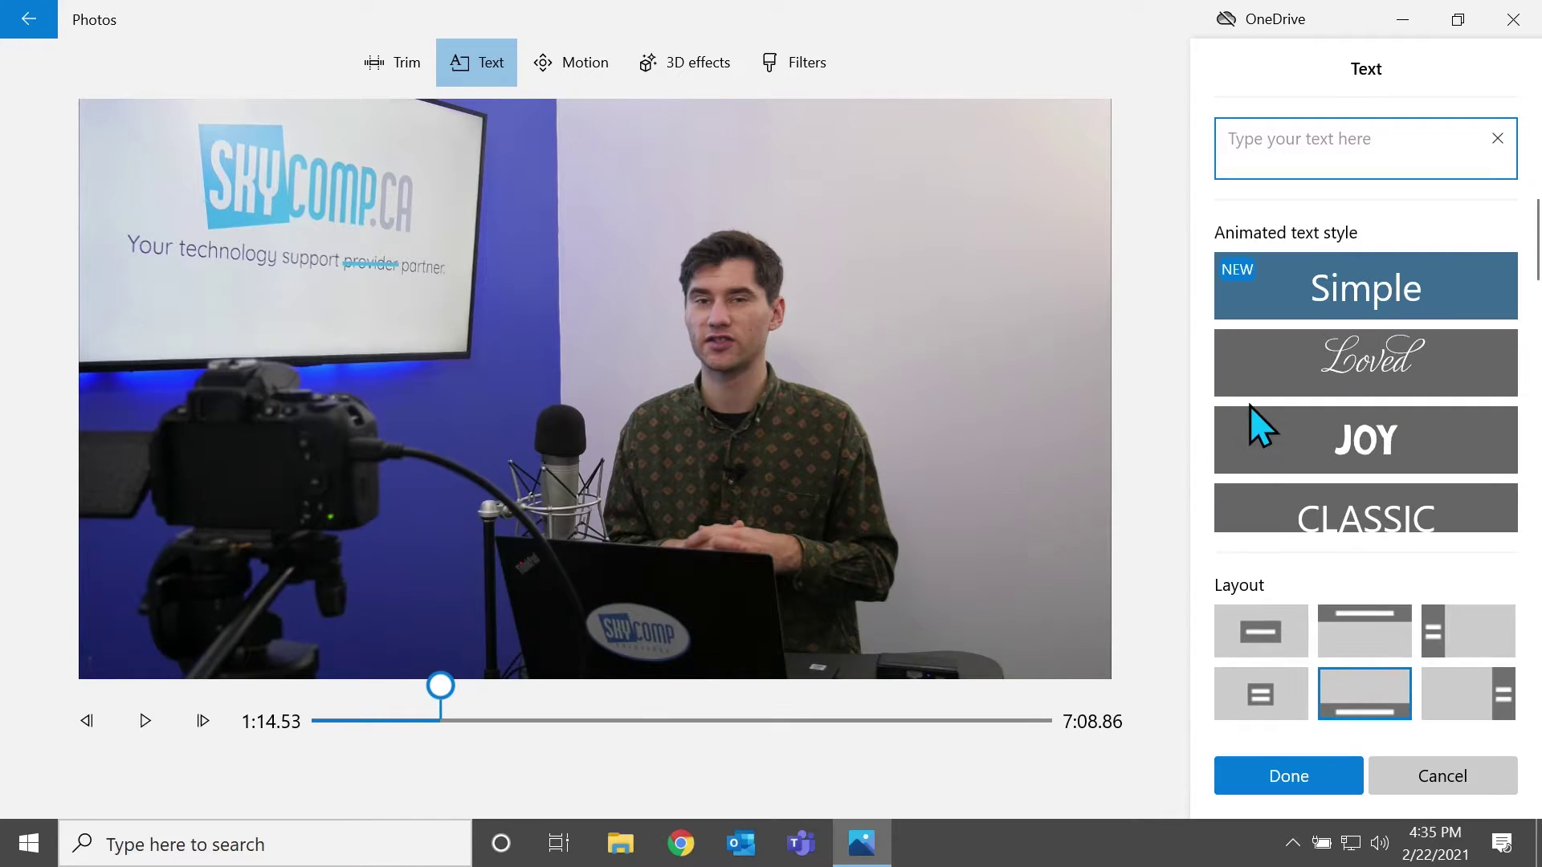
left_click(1429, 783)
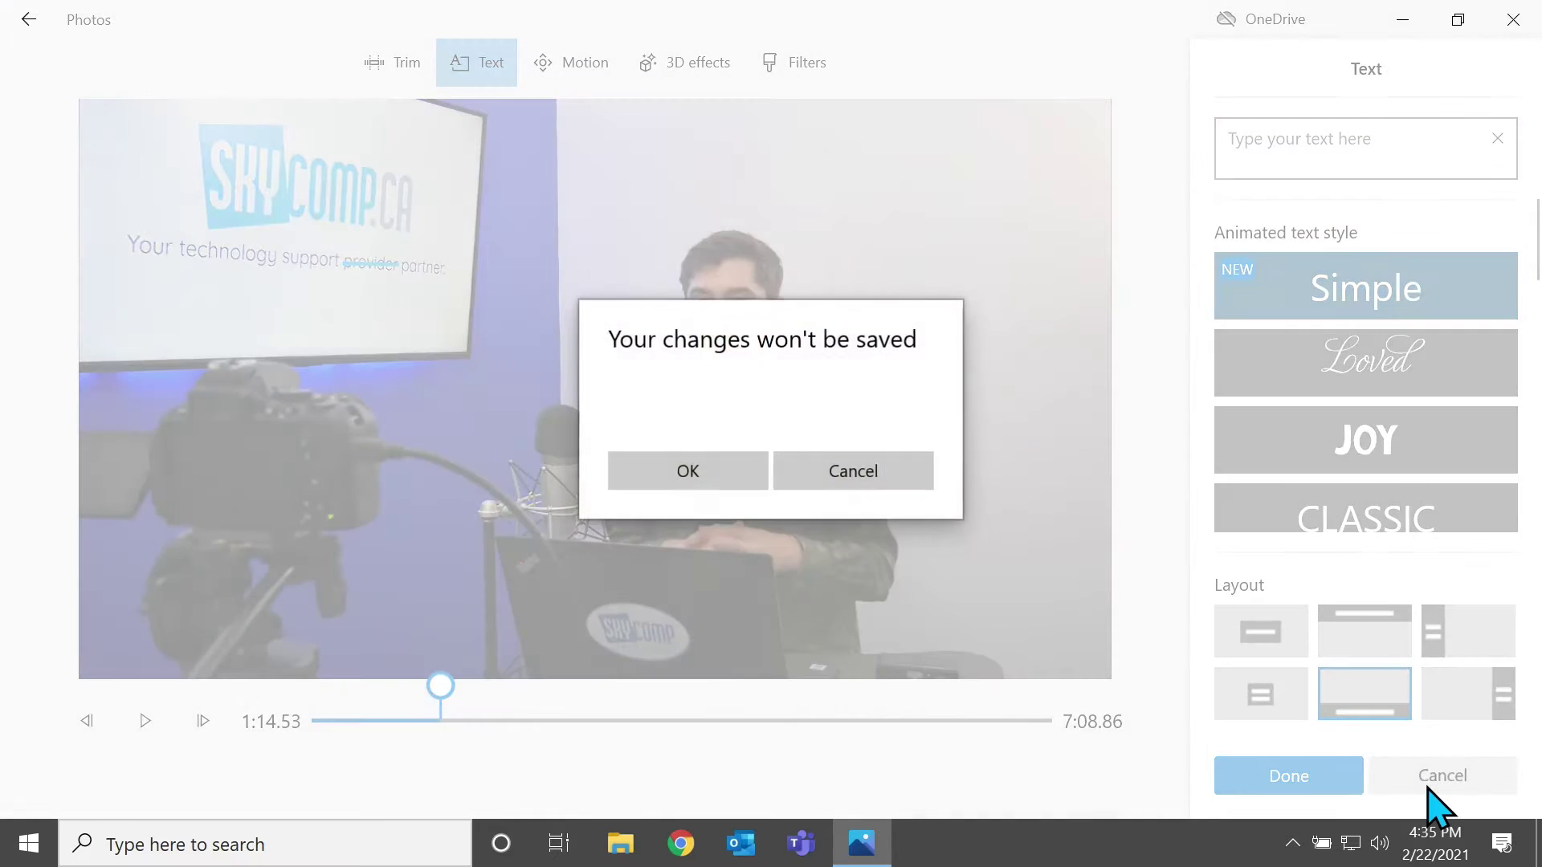
left_click(864, 485)
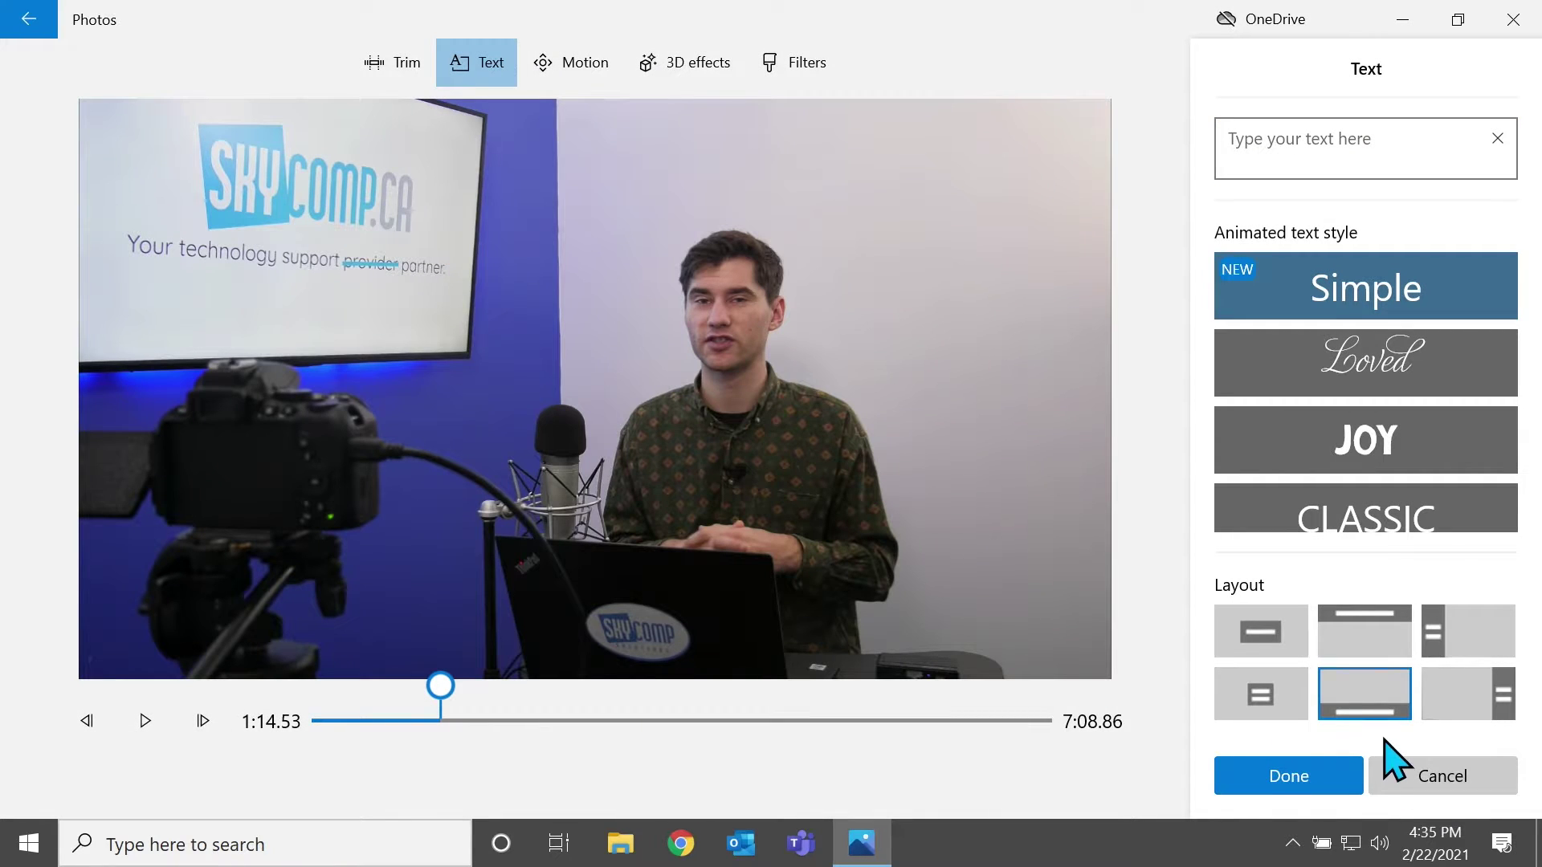
left_click(1445, 791)
left_click(715, 485)
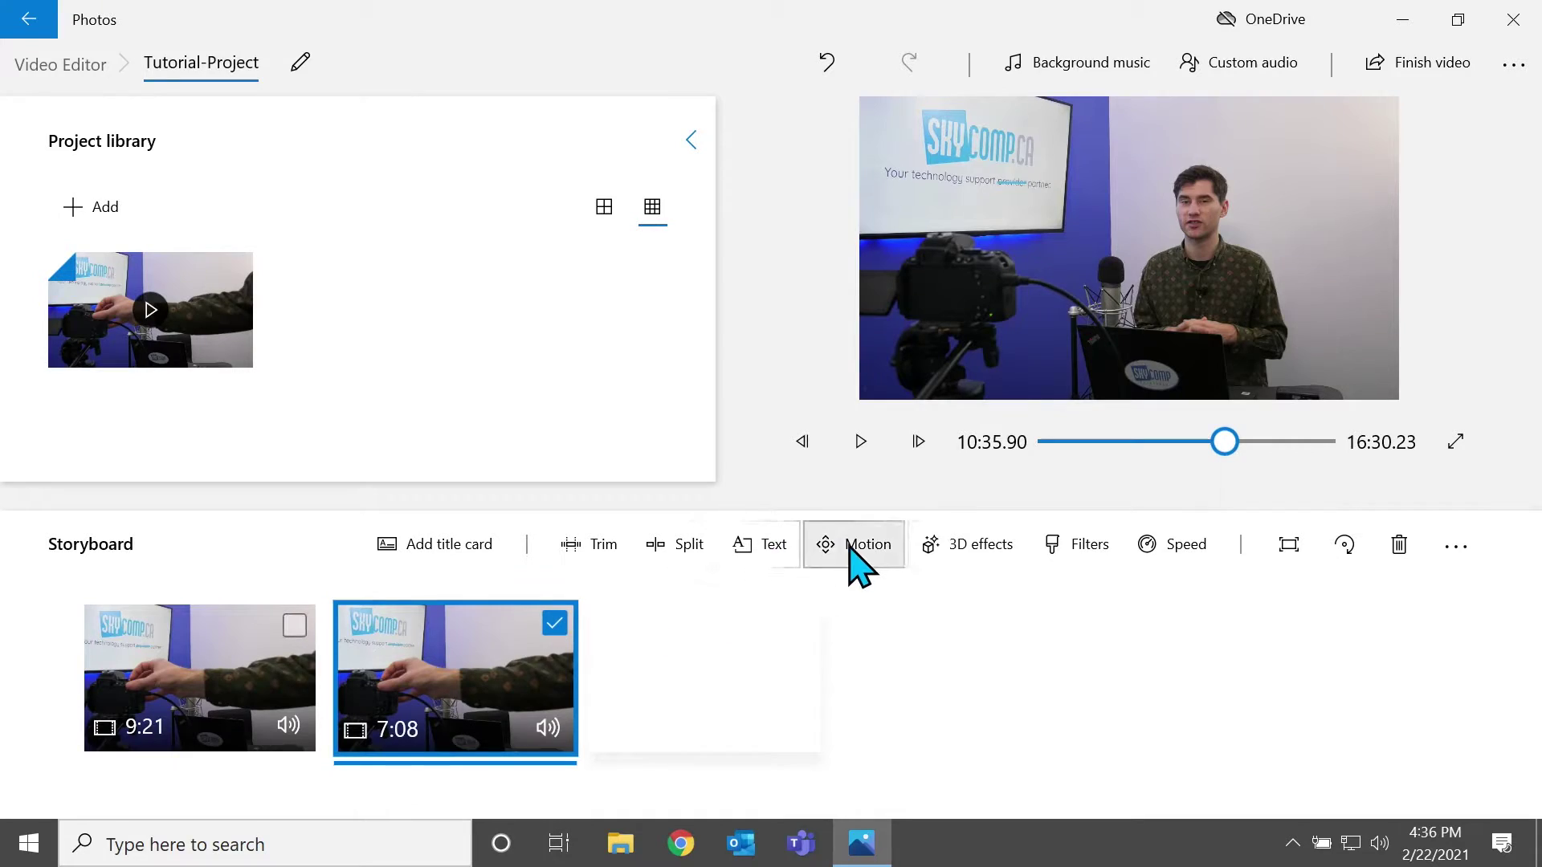
Choose the Zoom in center motion for the second clip and preview it from the start toward the clip's end
left_click(849, 551)
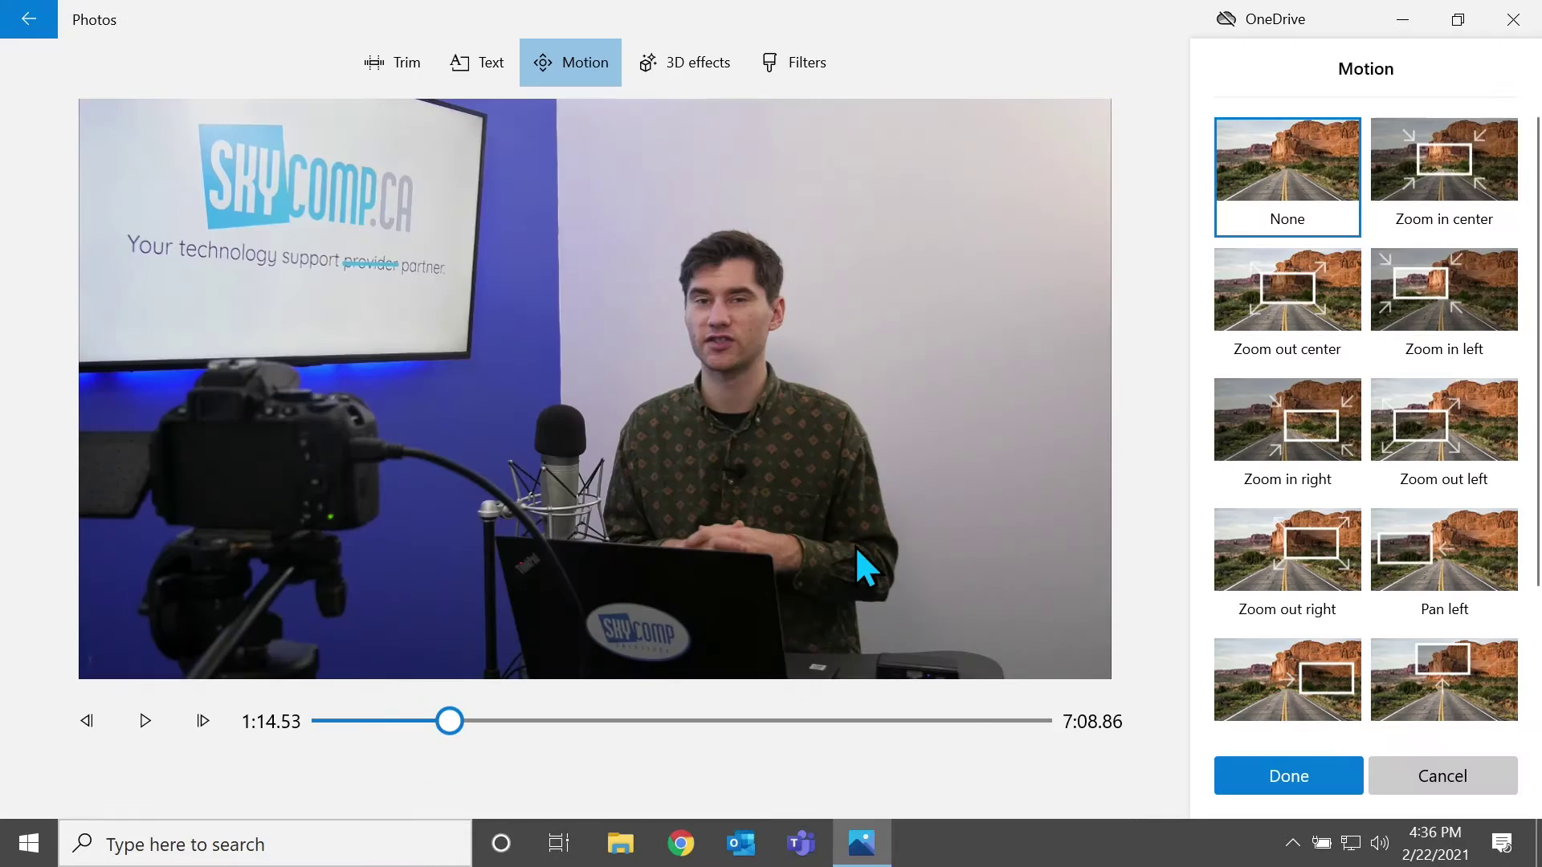
left_click(1475, 205)
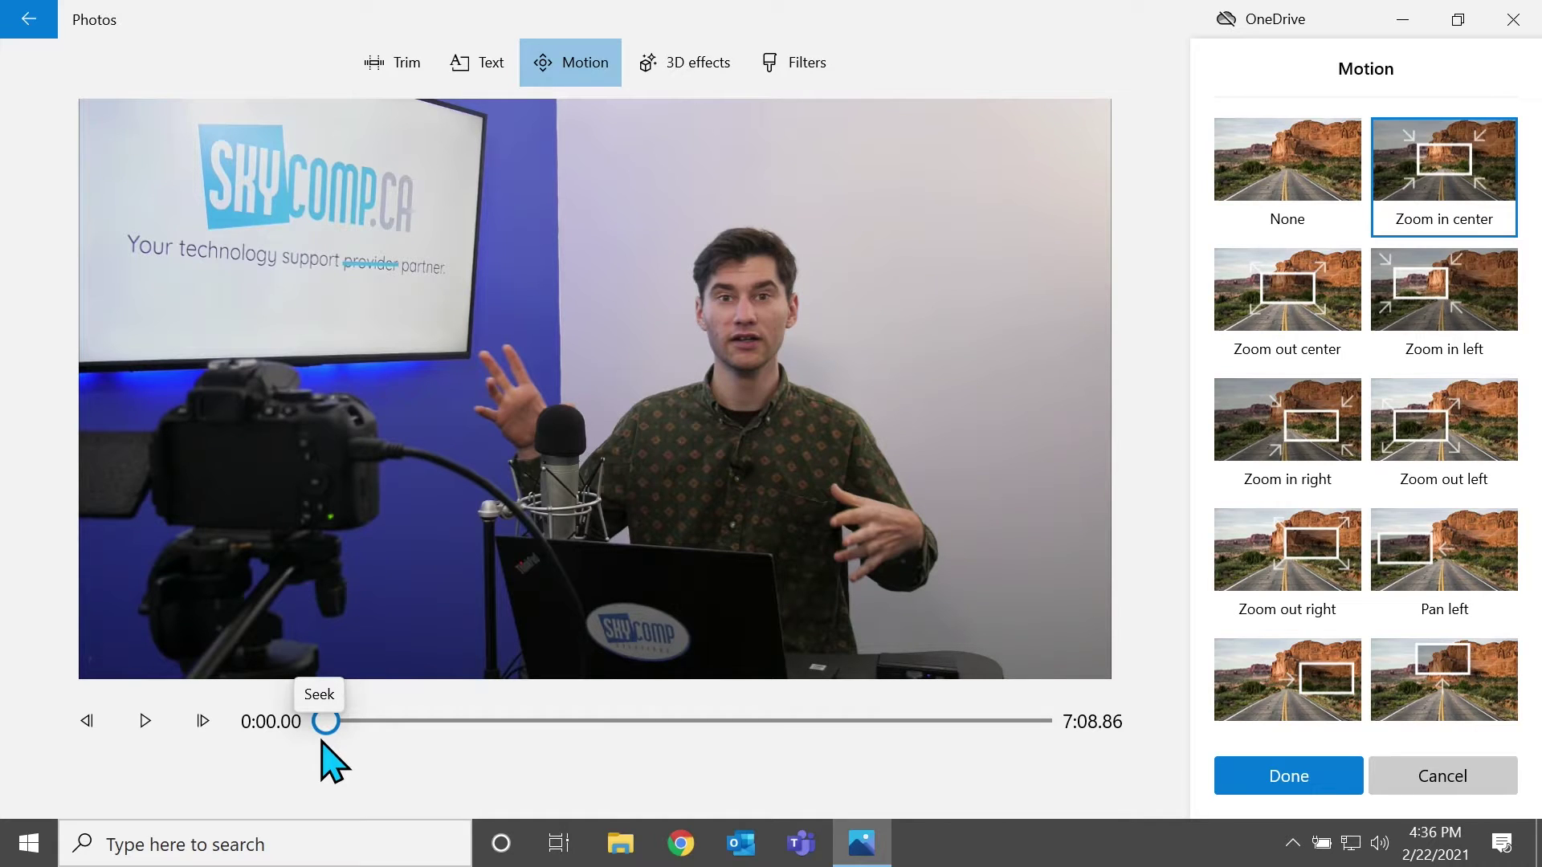
left_click(151, 722)
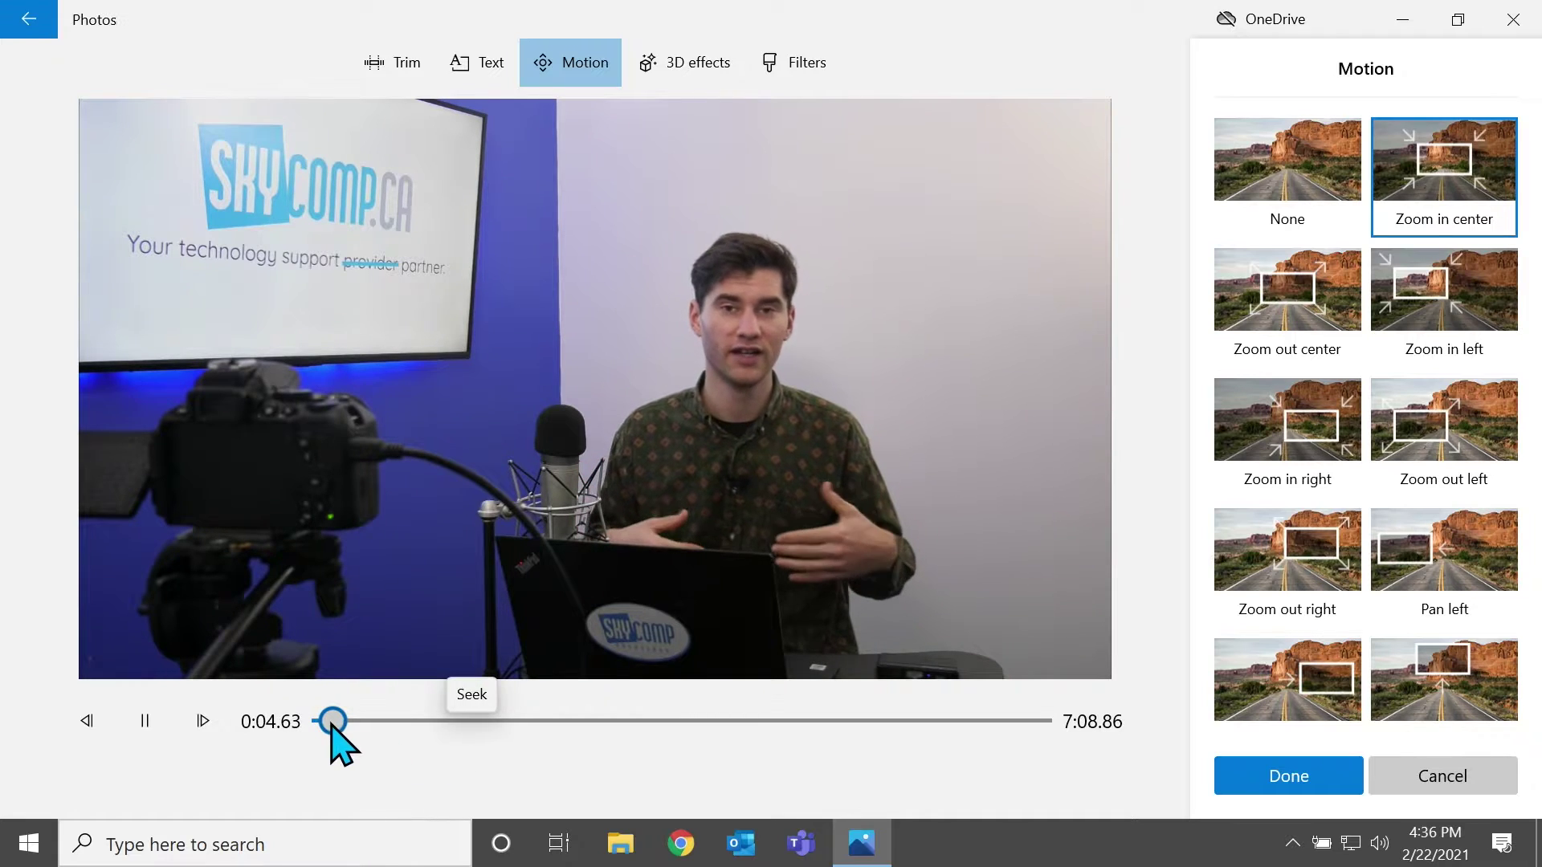
left_click_drag(330, 722, 824, 724)
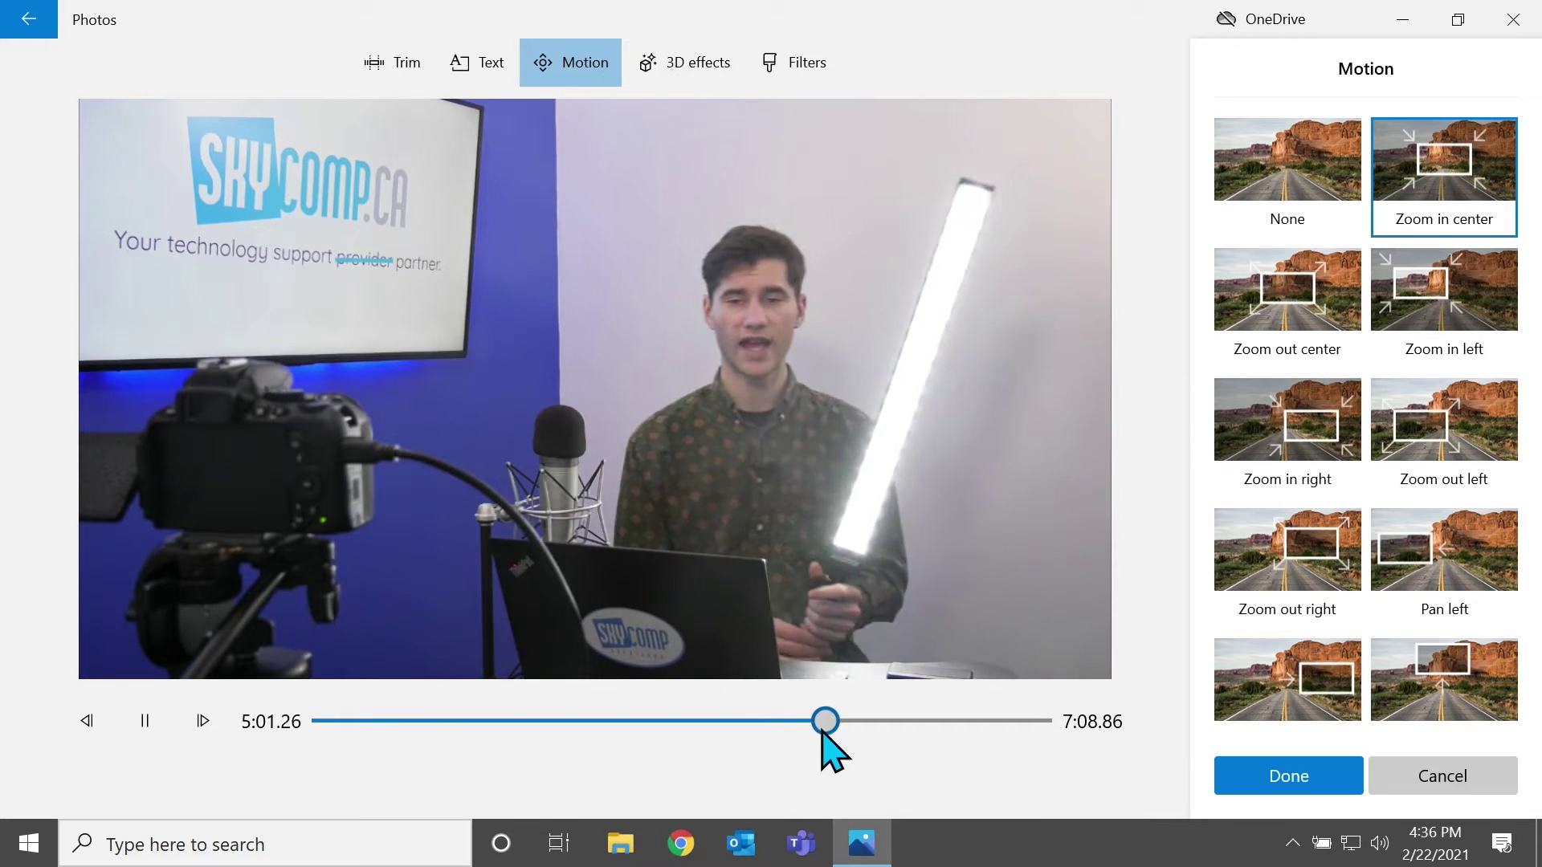
left_click_drag(825, 722, 922, 722)
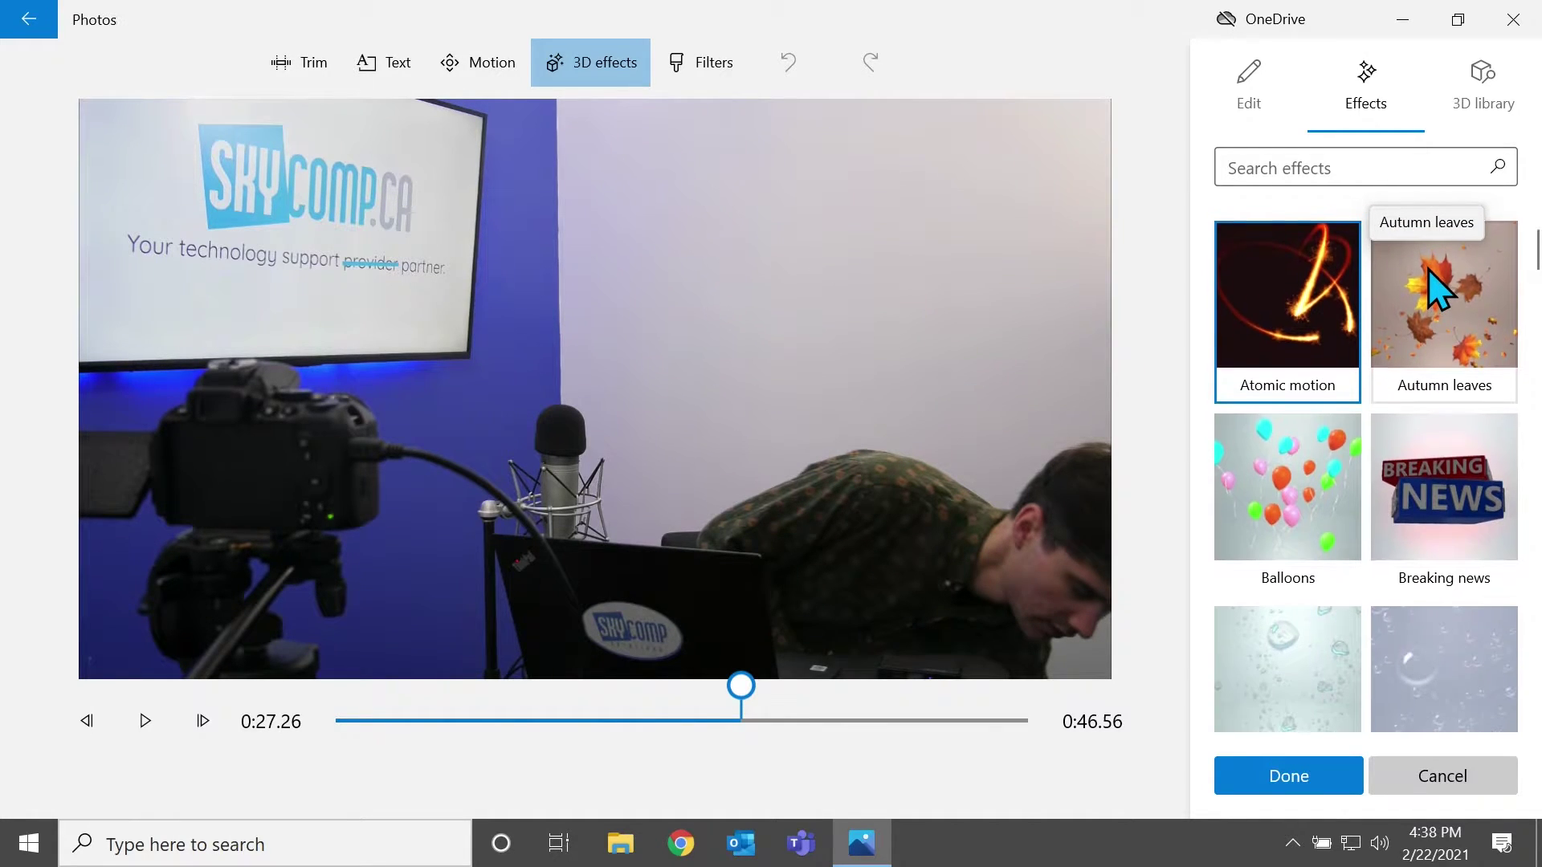
Browse the 3D effects and add the Raging fire effect to the clip at 0:27.26
scroll(1477, 387, "down", 6)
scroll(1477, 387, "down", 15)
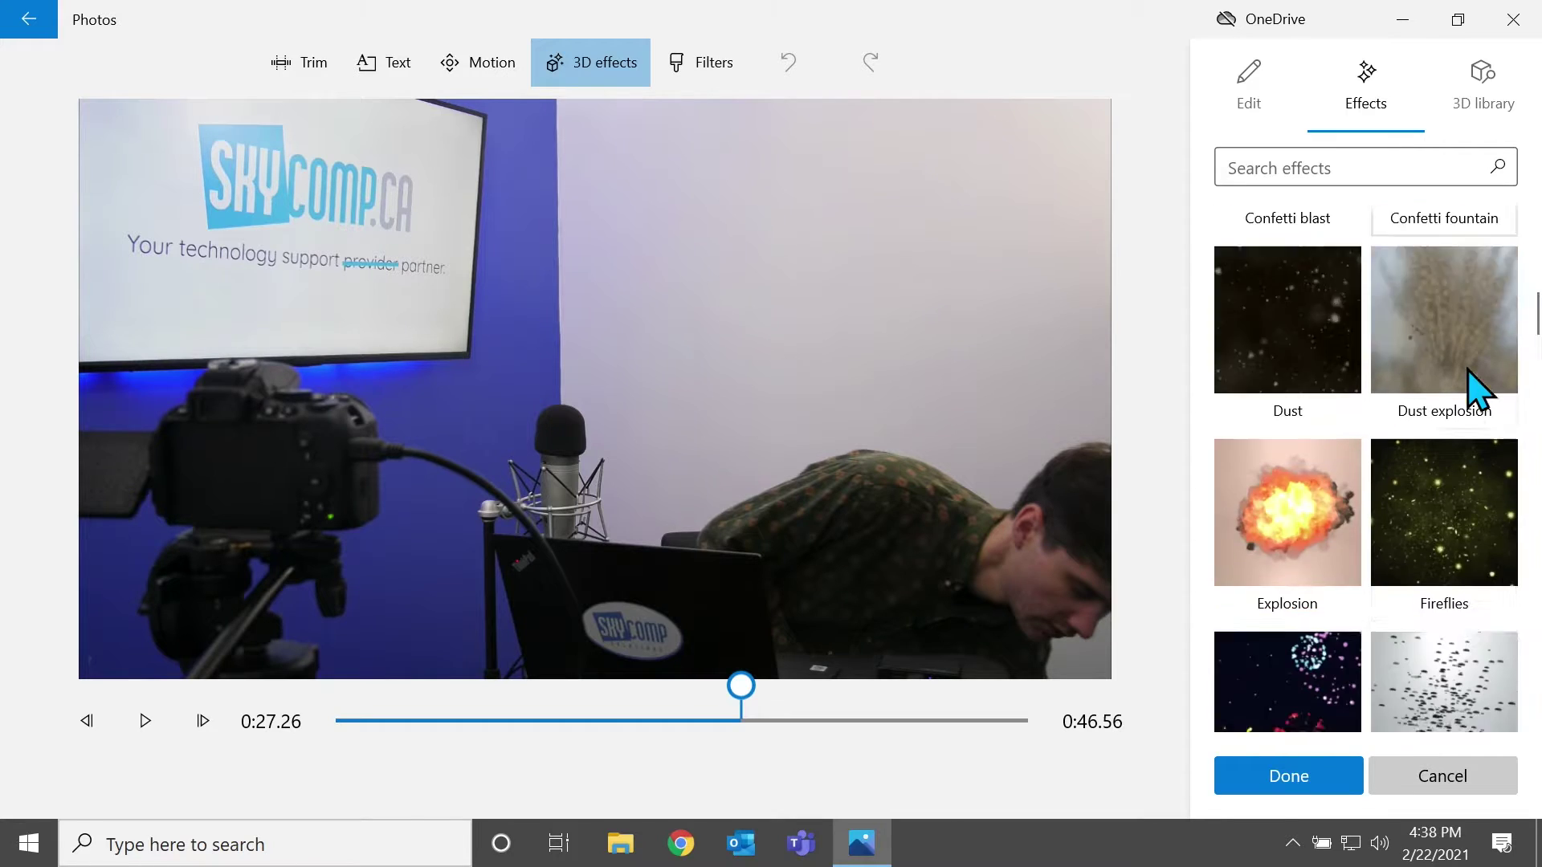
scroll(1478, 387, "down", 15)
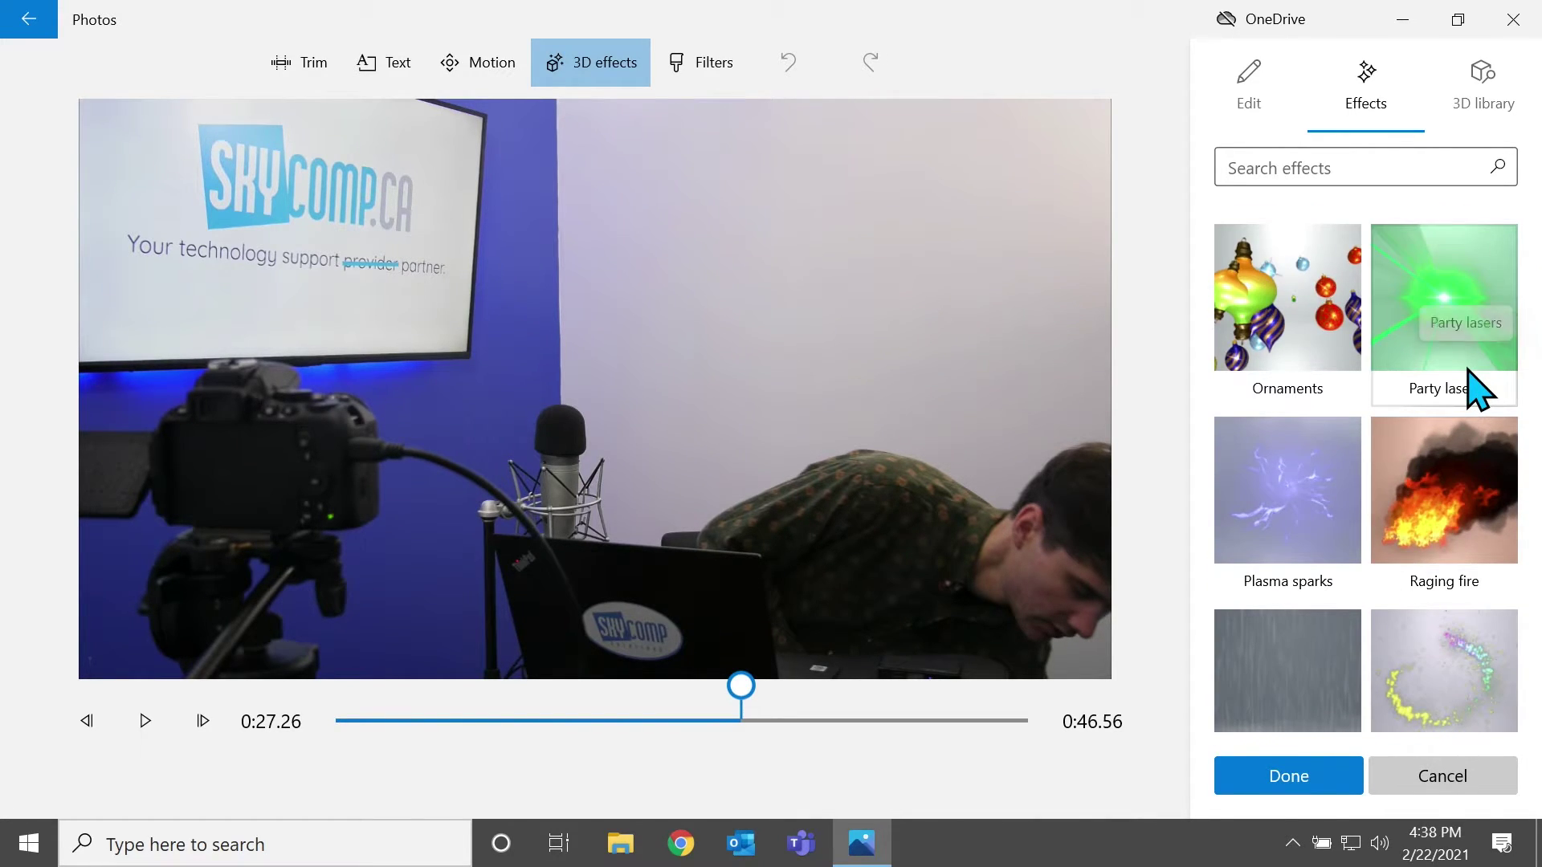
scroll(1476, 389, "down", 1)
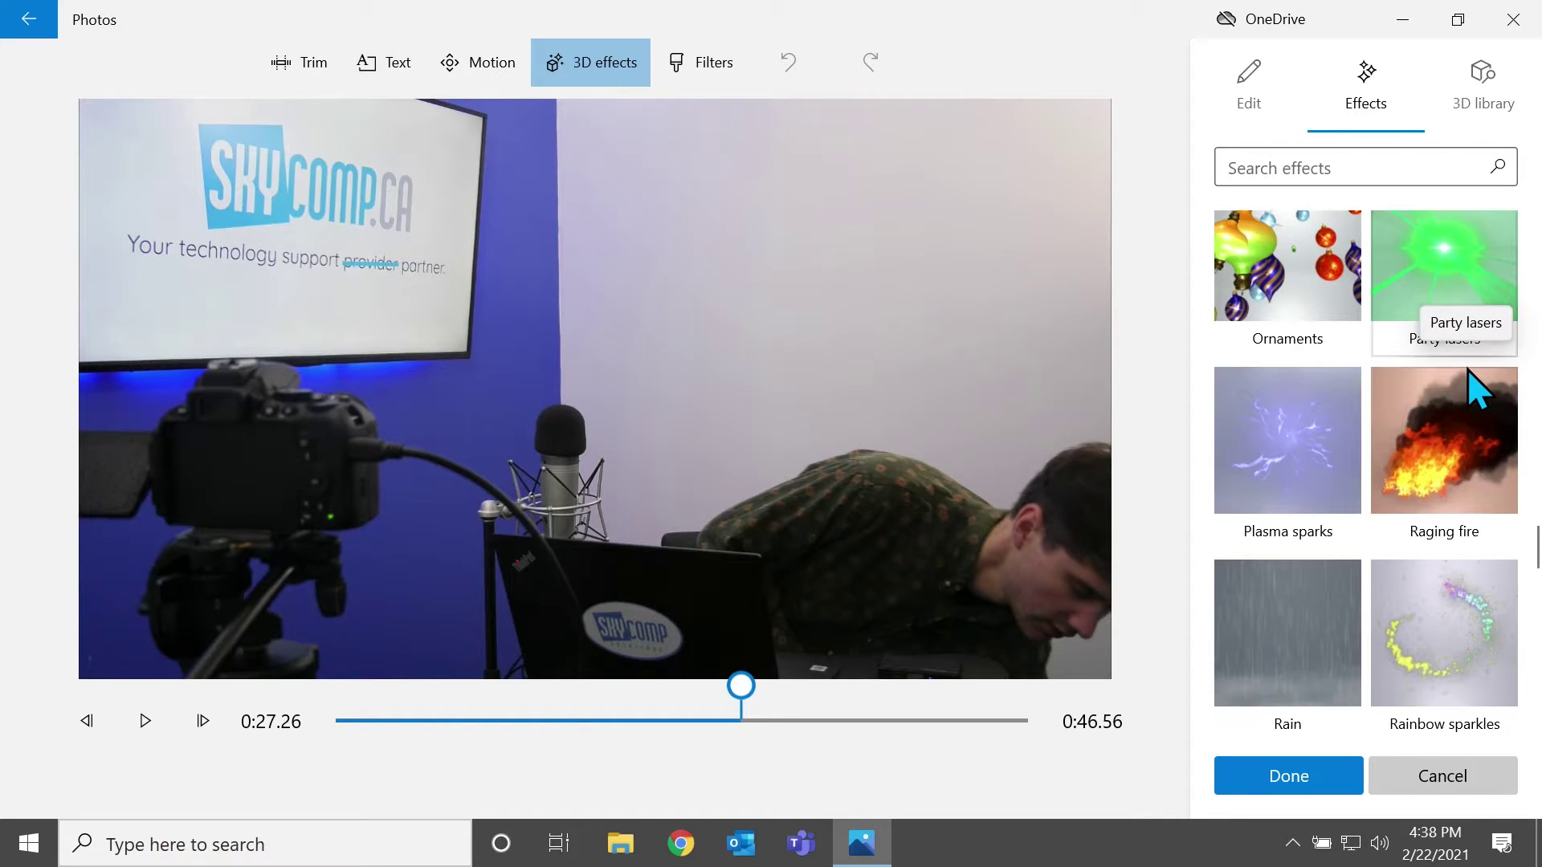
left_click(1441, 514)
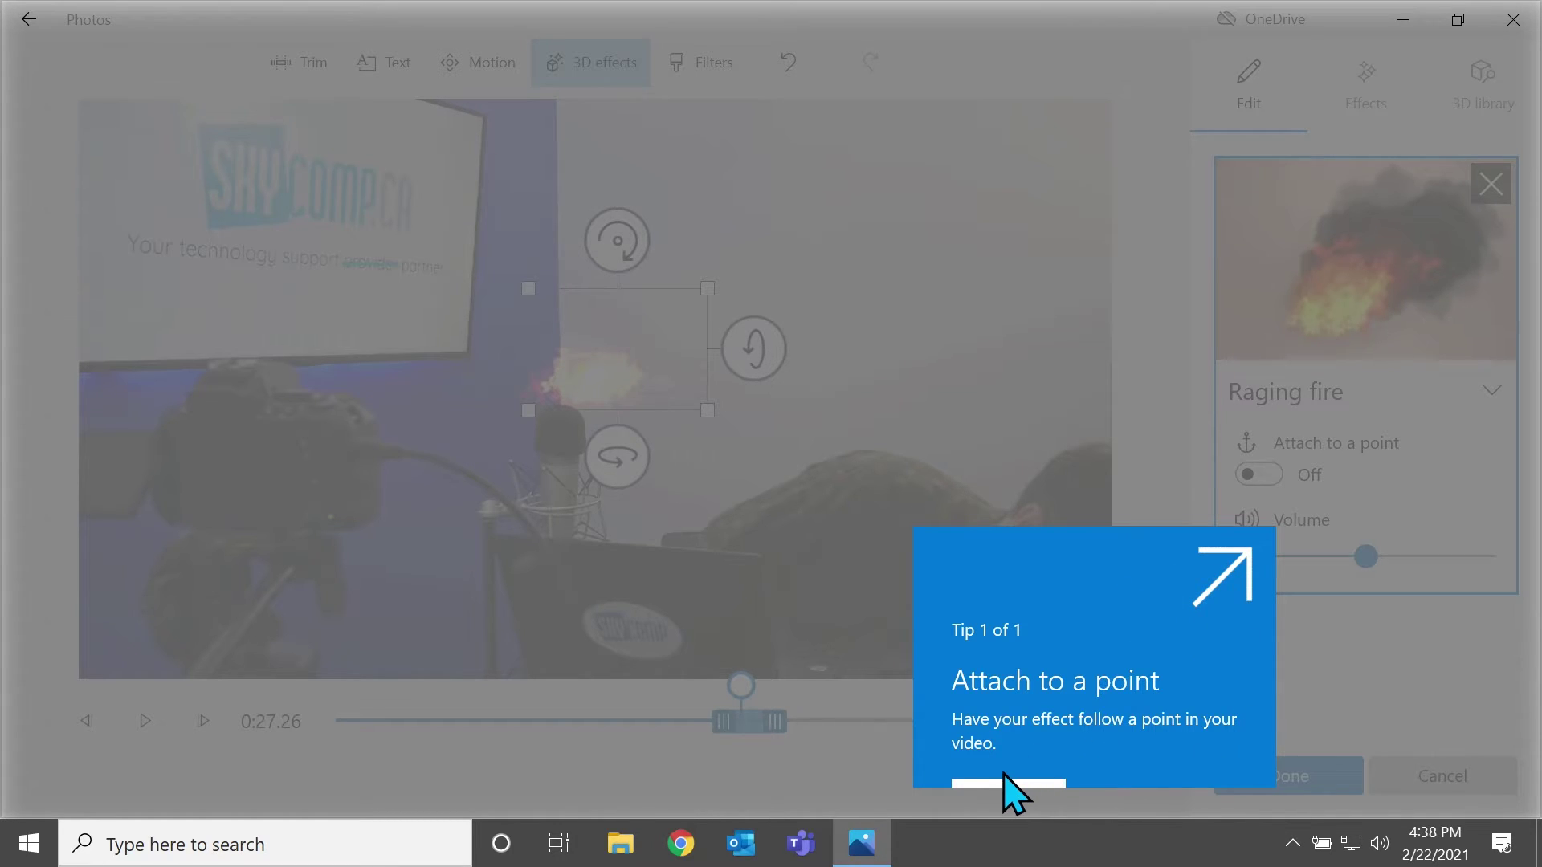
left_click(1232, 686)
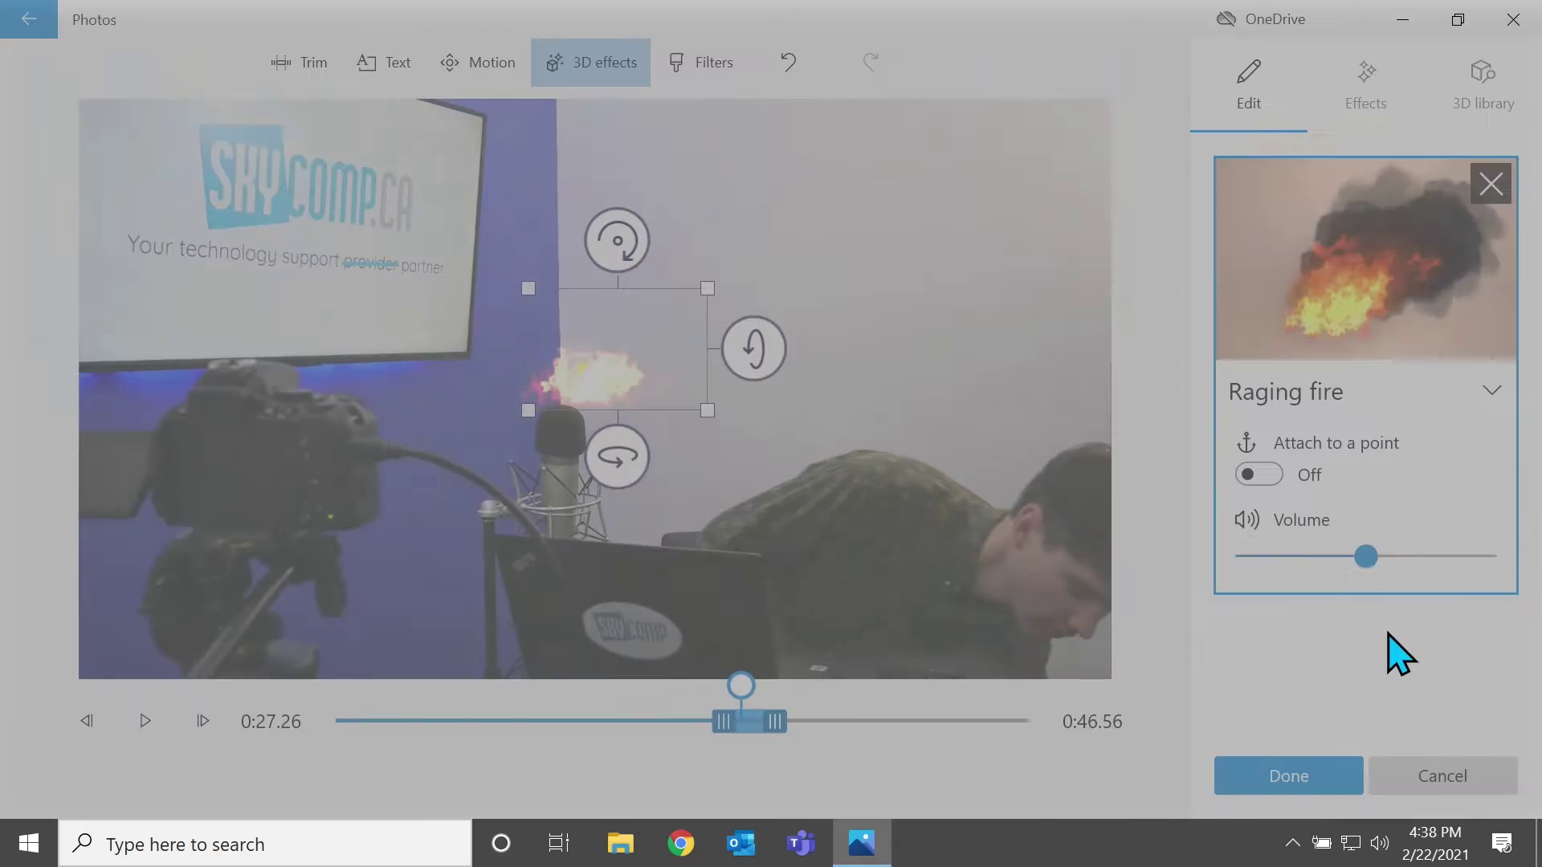
Turn on Attach to a point for the Raging fire effect and place the flames on top of the camera
left_click(1259, 474)
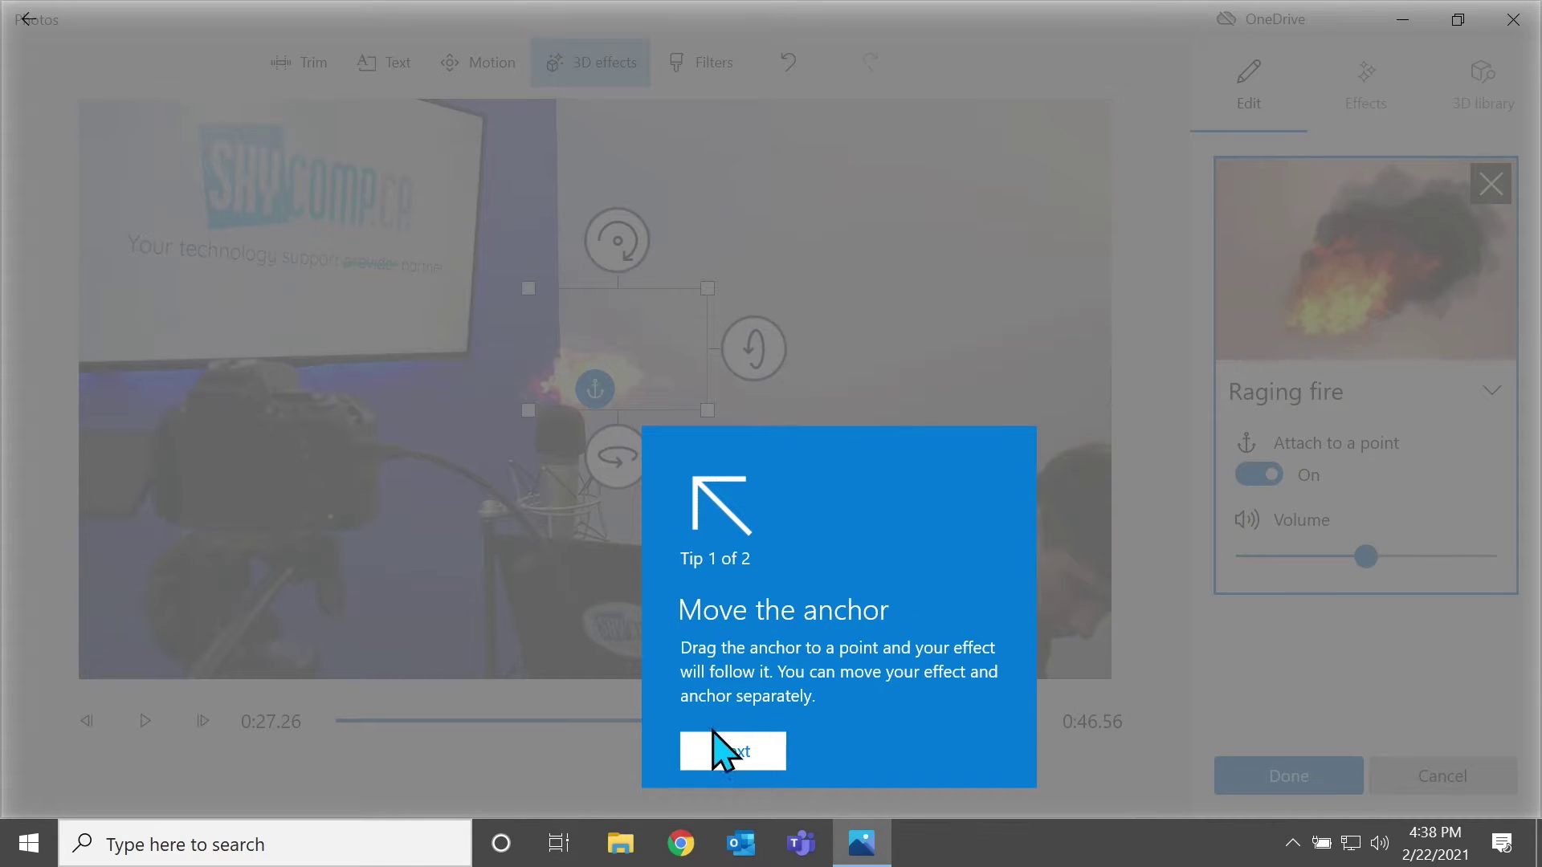
left_click(732, 751)
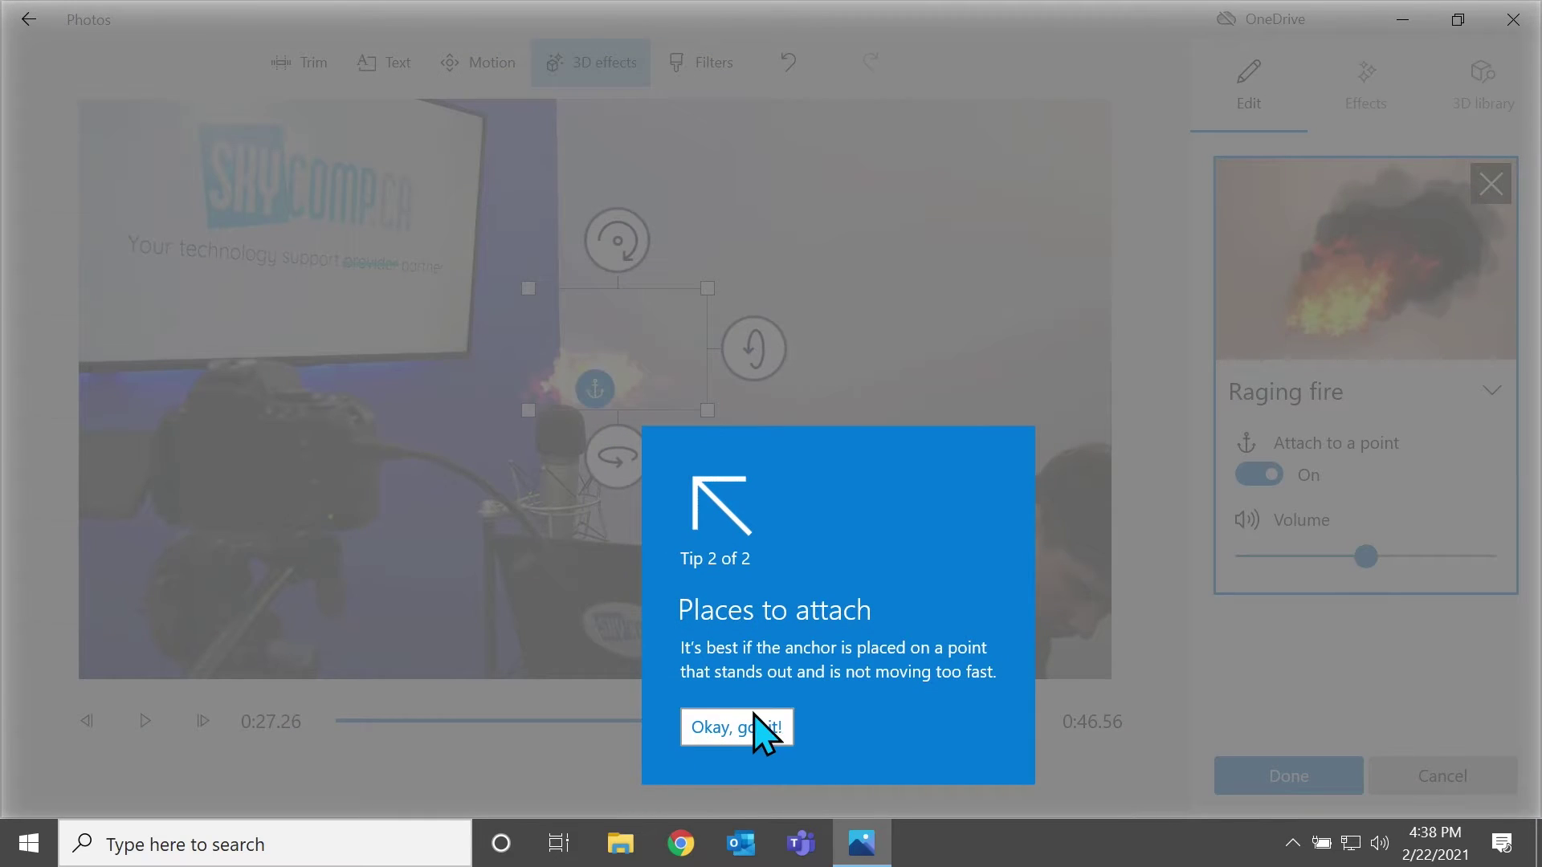
left_click(756, 722)
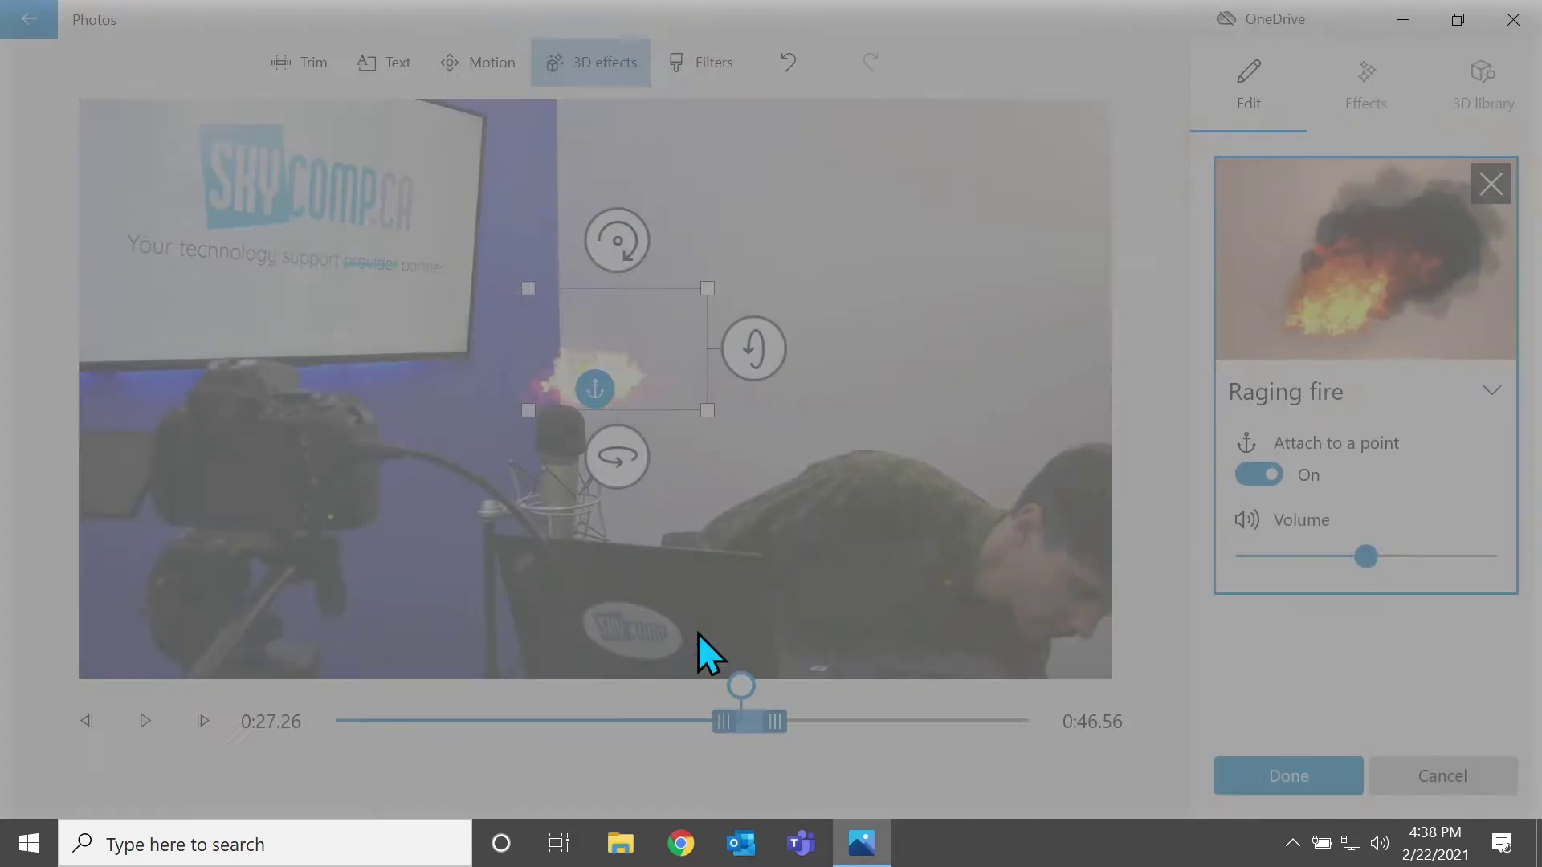
left_click_drag(603, 365, 259, 372)
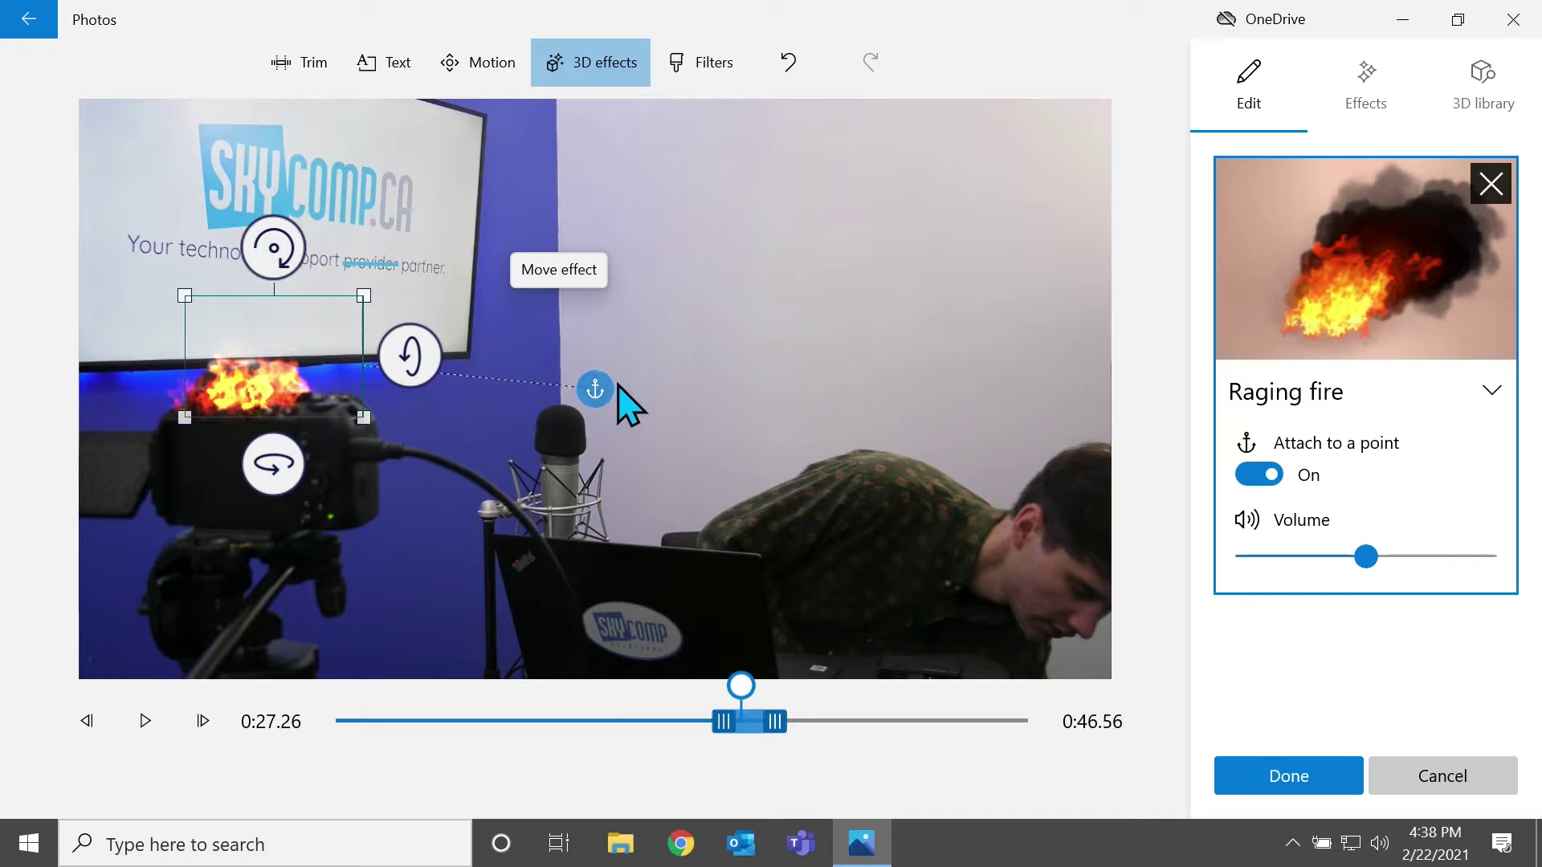
Anchor the Raging fire effect to the camera body below the flames and lower the effect's volume to below the slider's midpoint
left_click(629, 406)
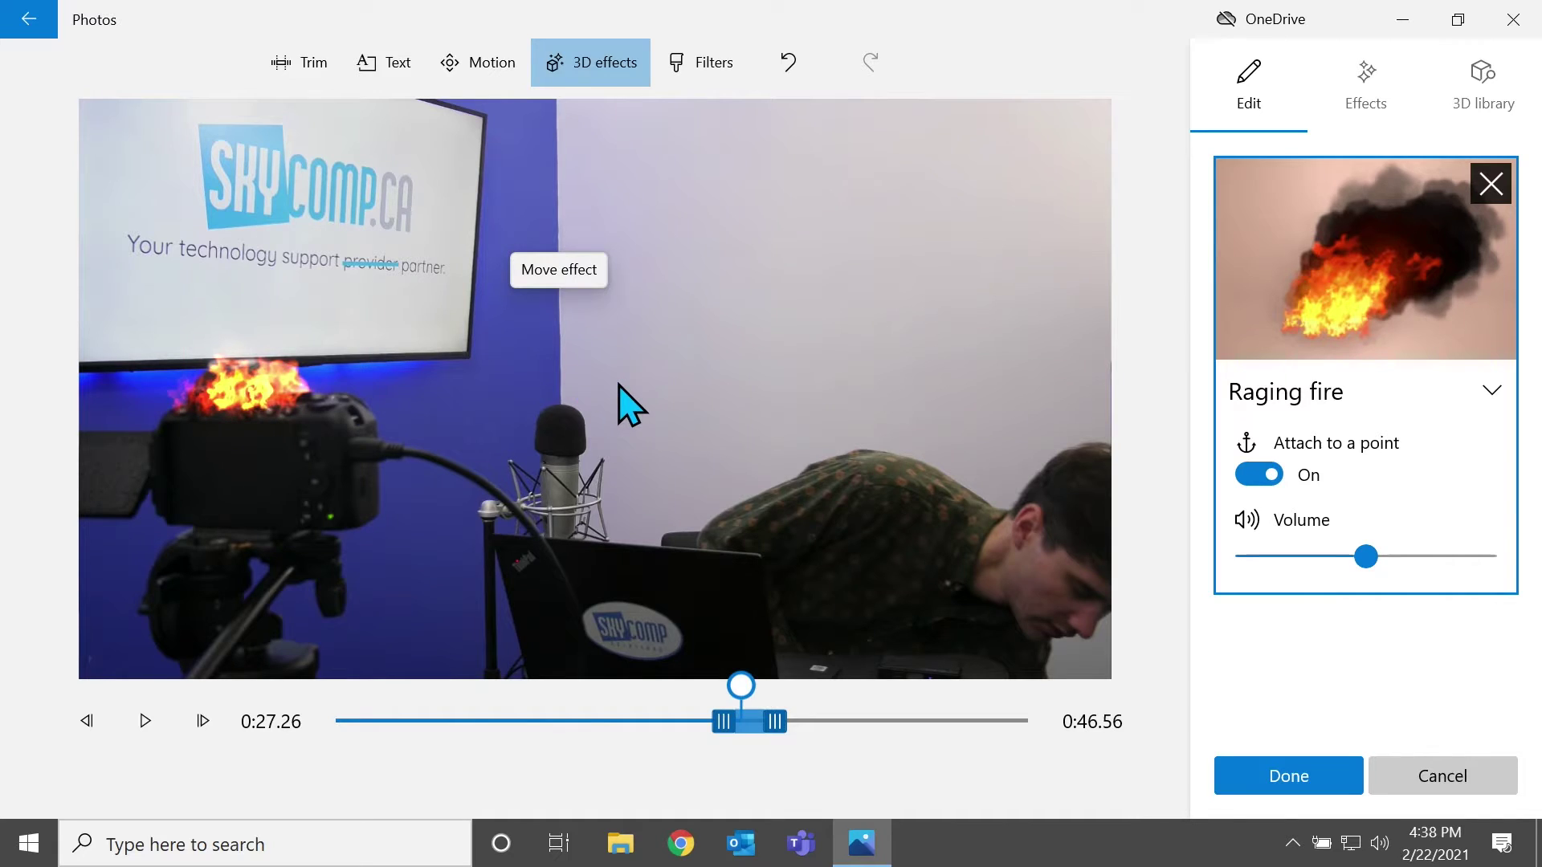
left_click(260, 388)
left_click_drag(595, 394, 425, 392)
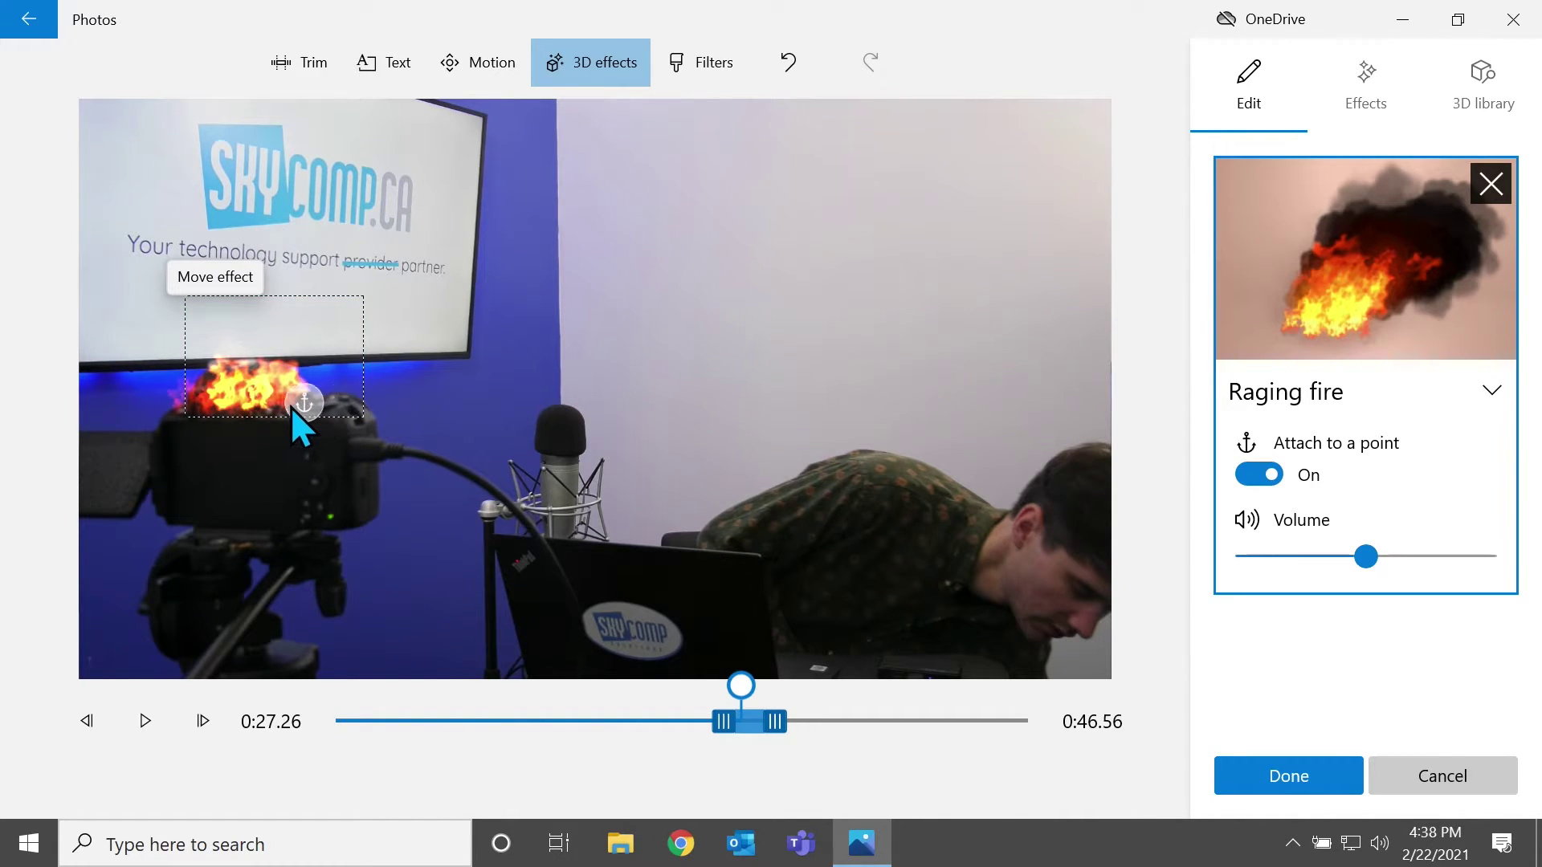
left_click_drag(259, 460, 258, 462)
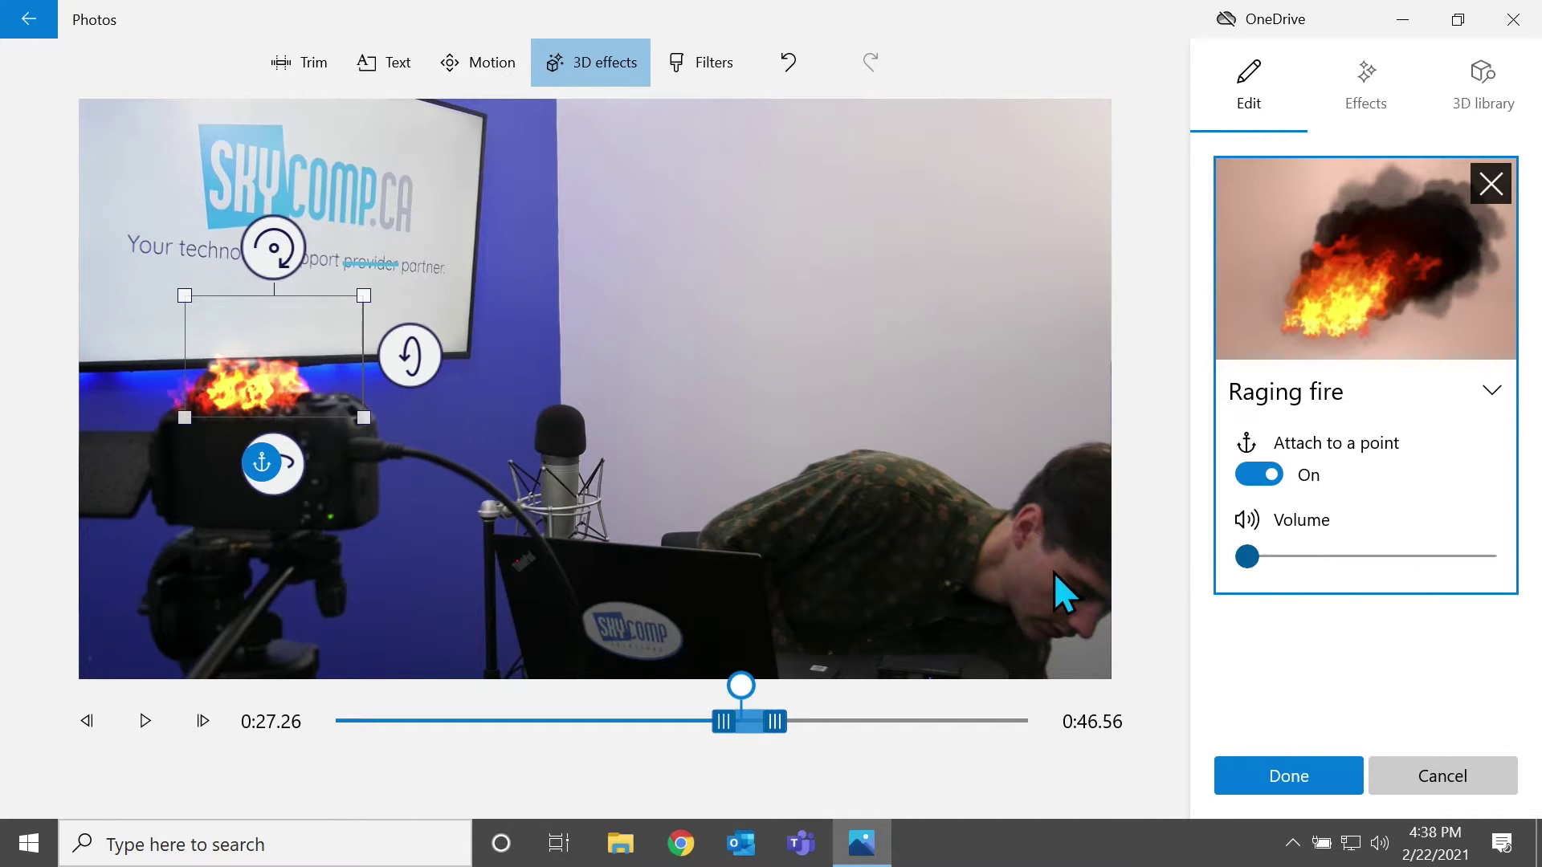
left_click(1293, 557)
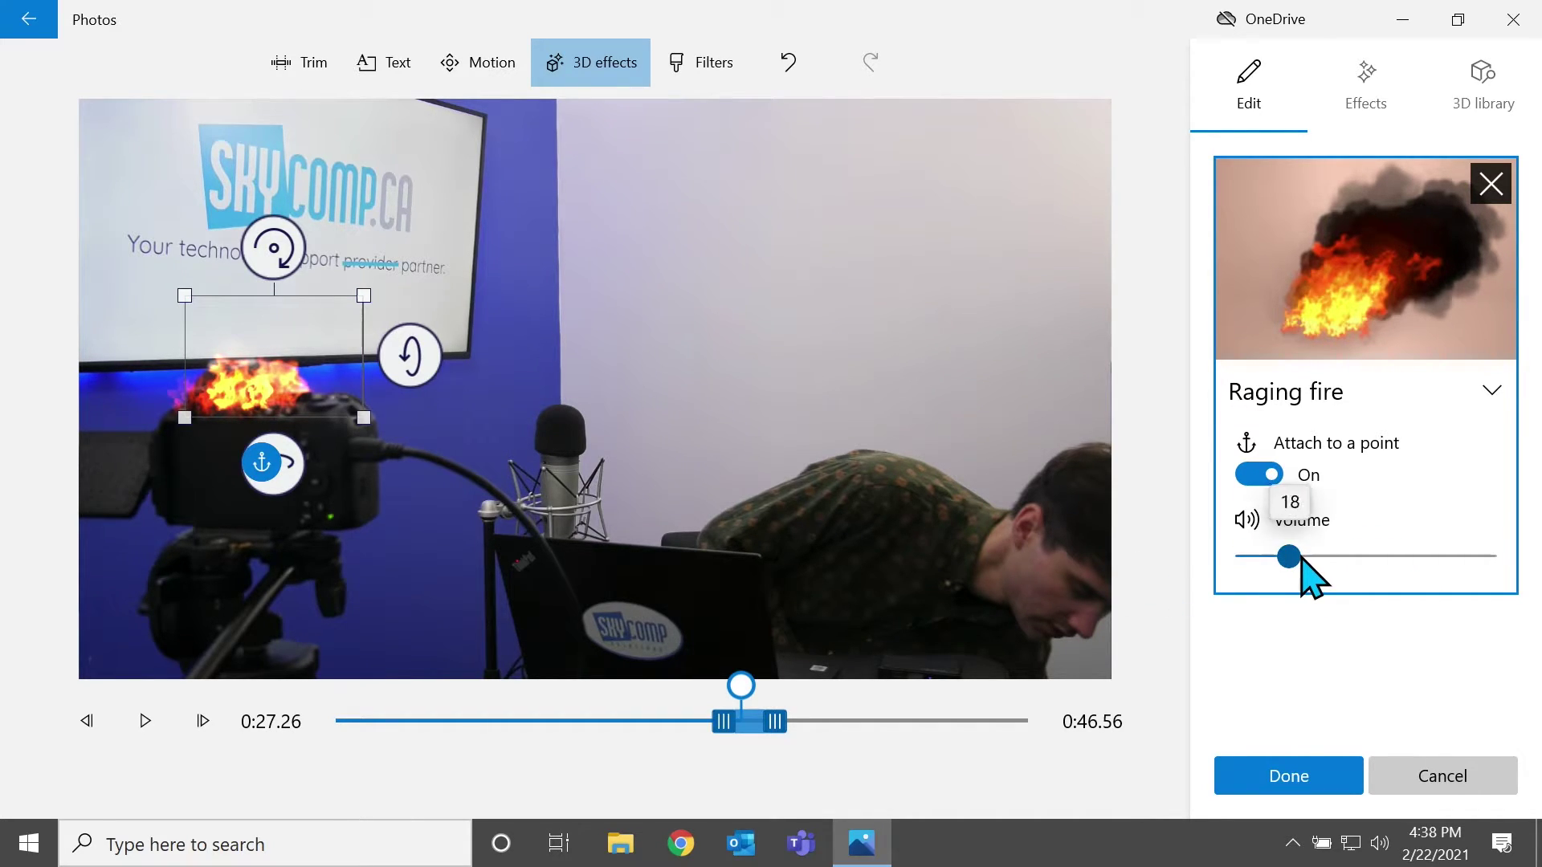
left_click_drag(1302, 561, 1335, 560)
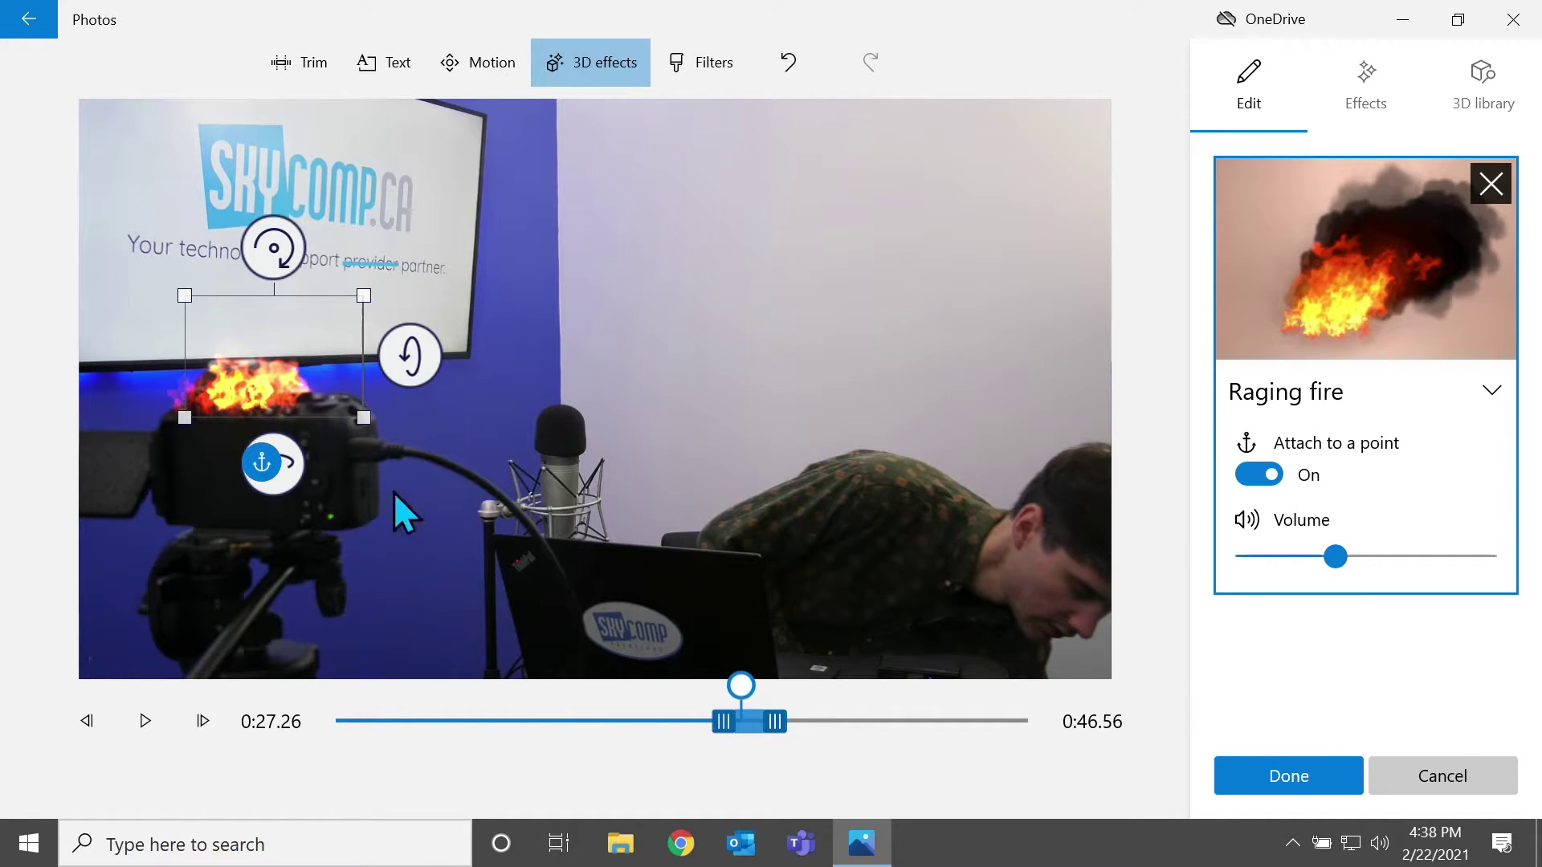
Tilt and rotate the Raging fire effect, move the flames onto the camera body, and apply the changes
left_click_drag(444, 356, 455, 406)
left_click_drag(272, 220, 233, 173)
left_click_drag(241, 378, 227, 407)
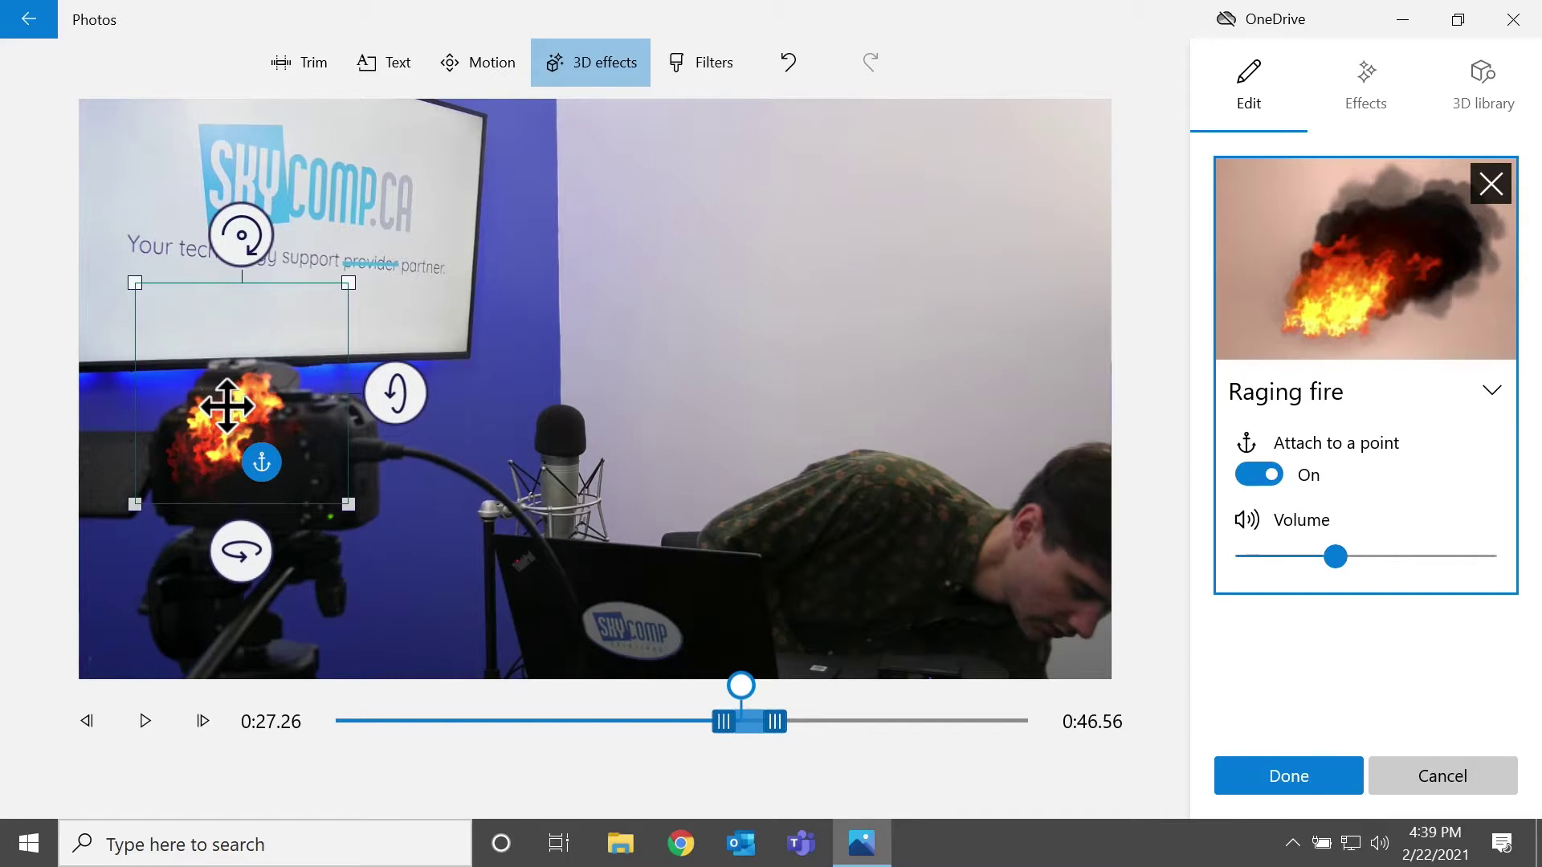
left_click(1285, 781)
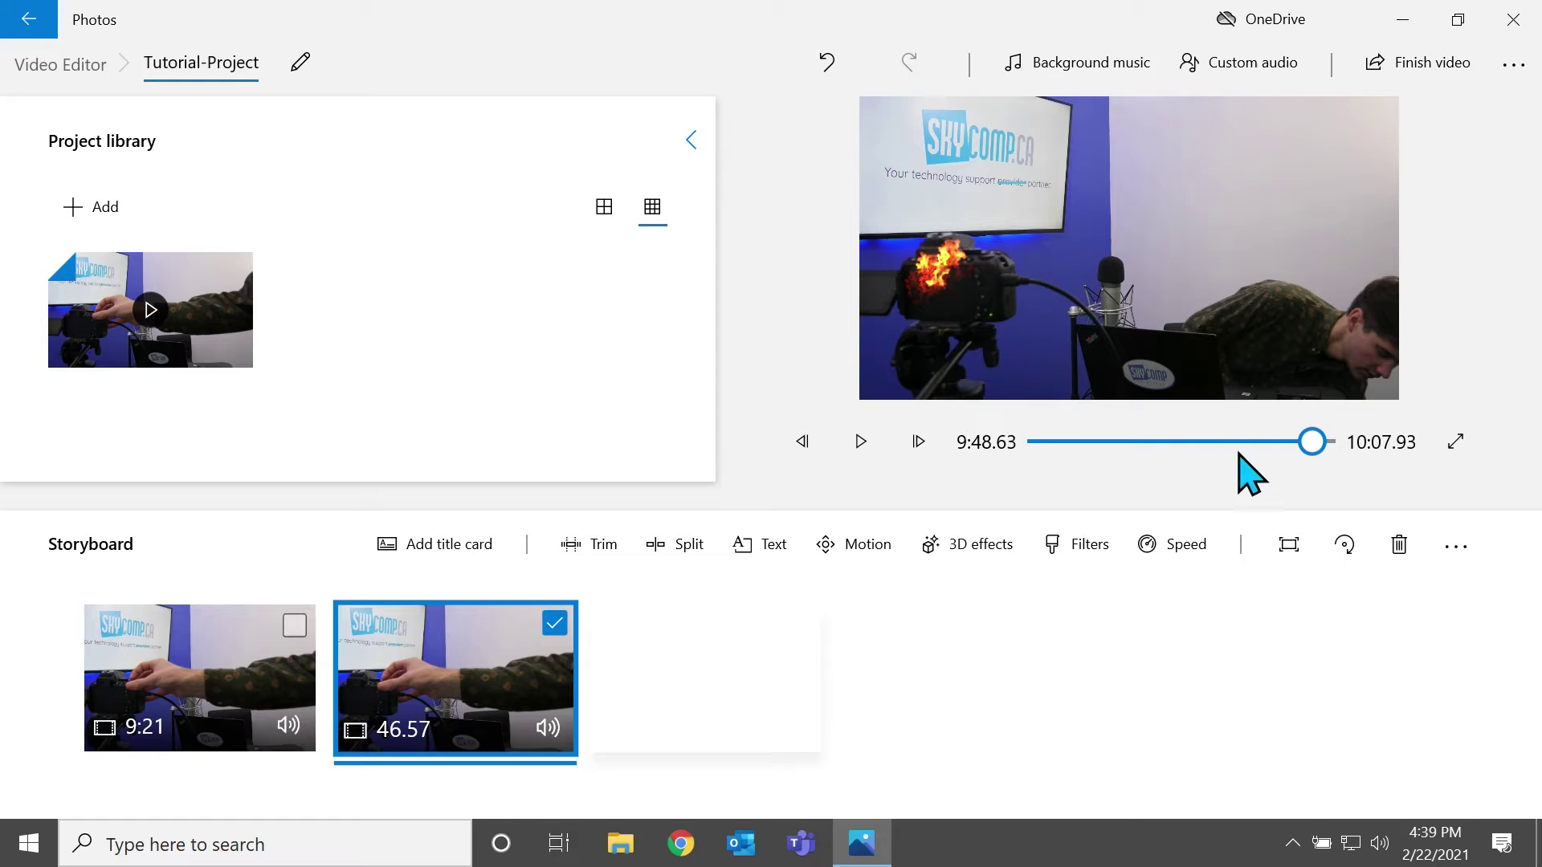
Preview the fire effect in the second clip, pause after it ends, and seek back to 9:26.46
left_click(858, 444)
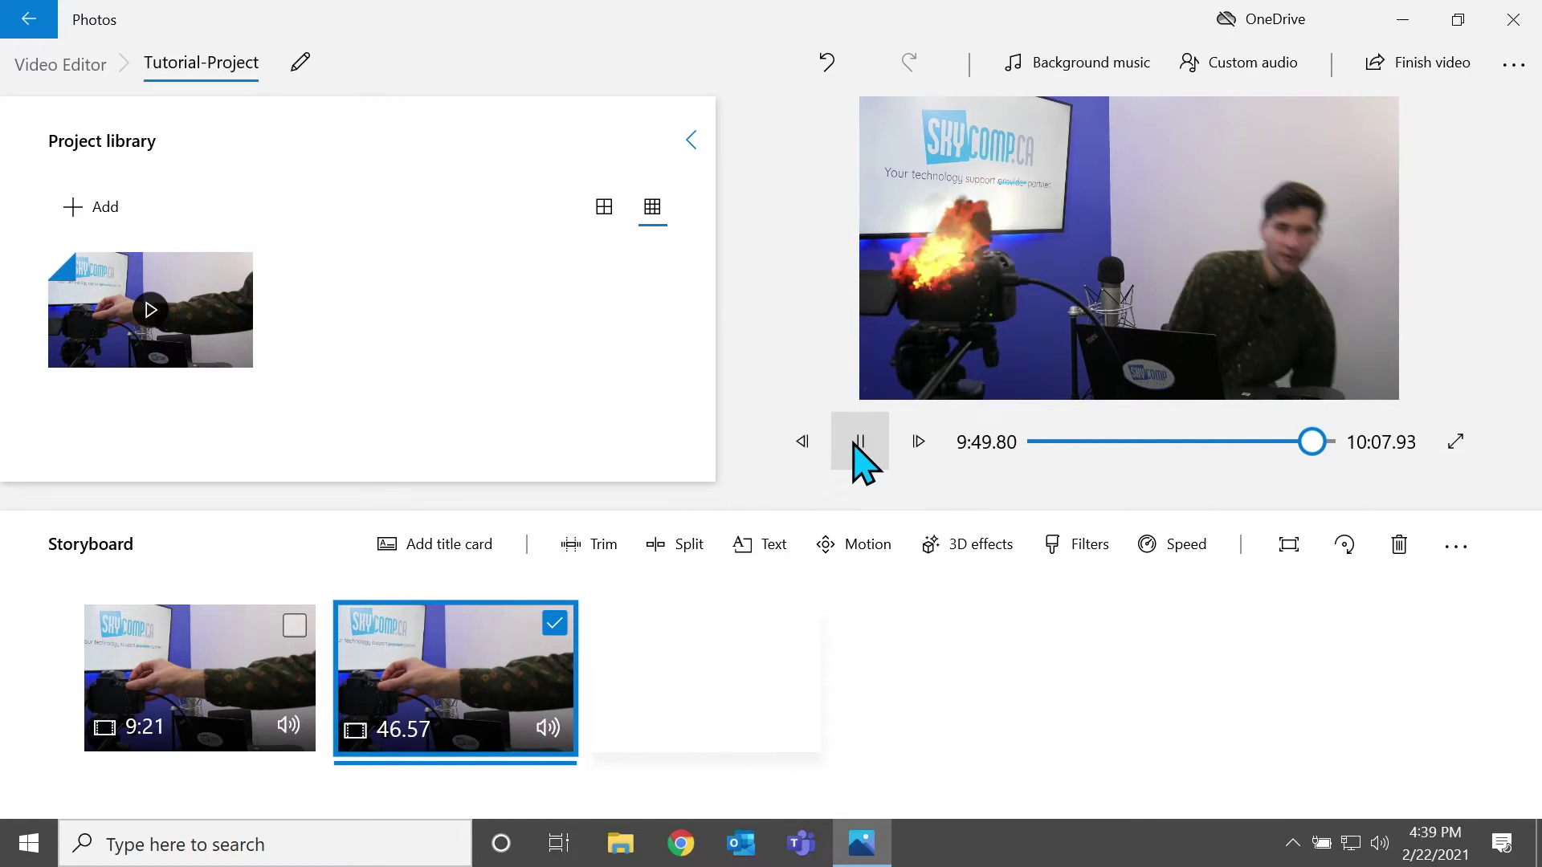
left_click(854, 447)
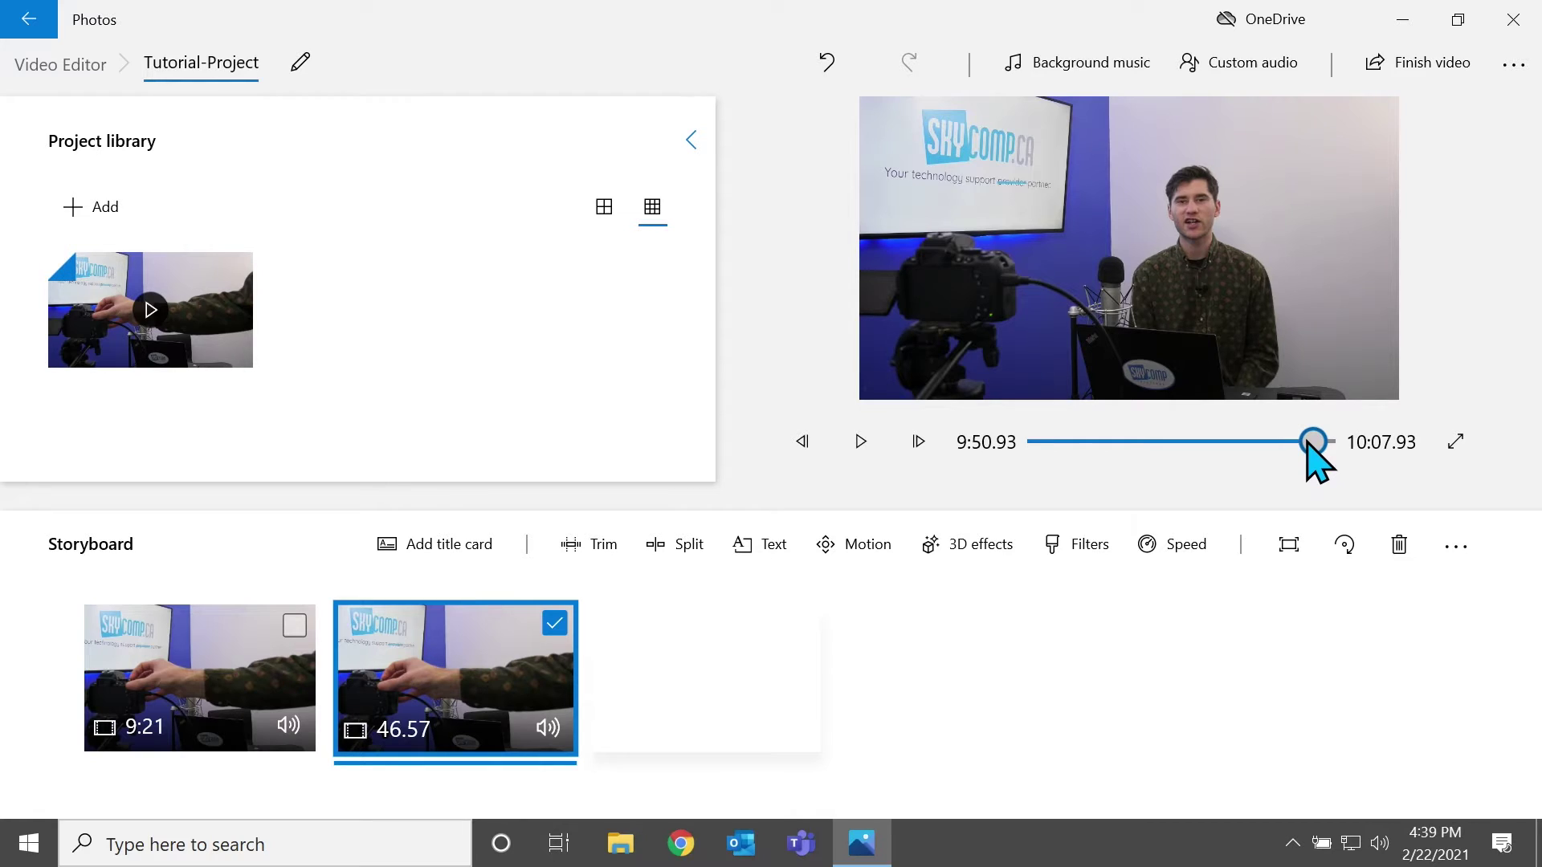
left_click_drag(1308, 444, 1296, 449)
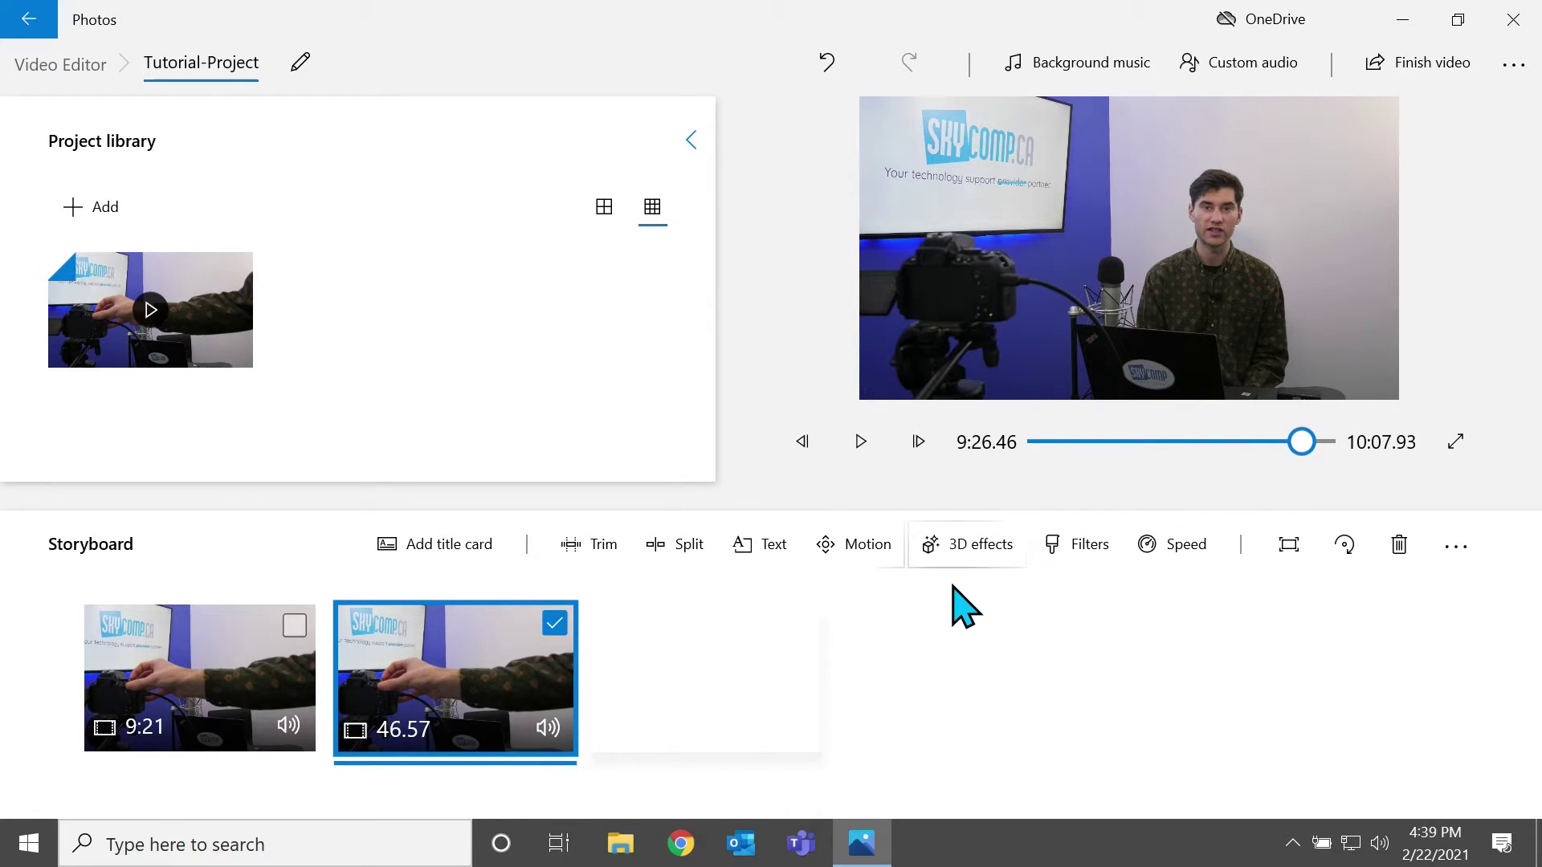
Browse the 3D library categories and add the Pink Birthday Cake from Celebrations to the second clip at 0:12.23
left_click(976, 554)
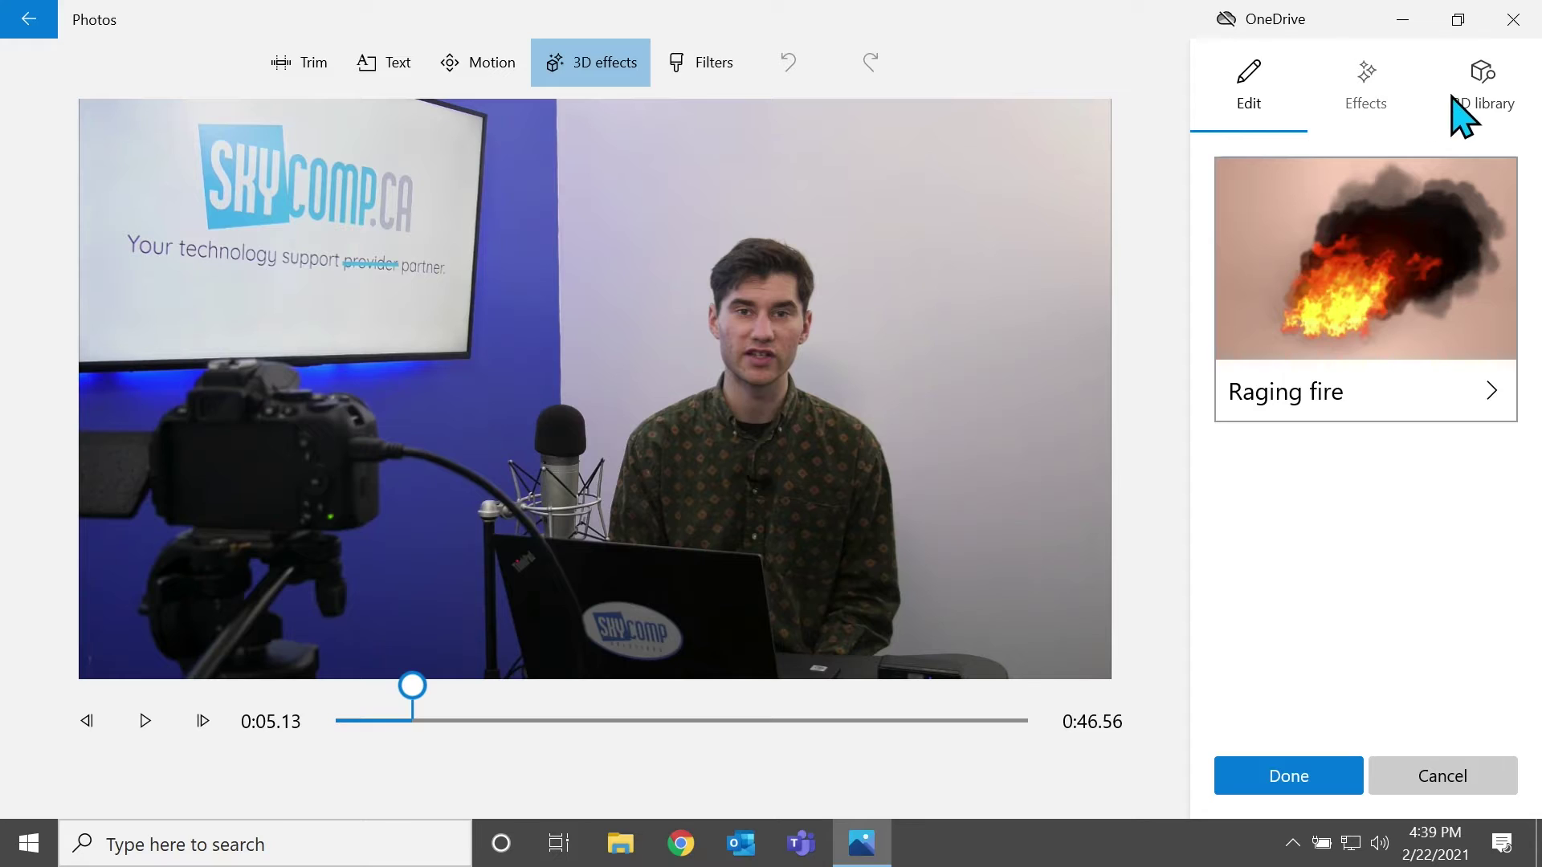
left_click(1478, 99)
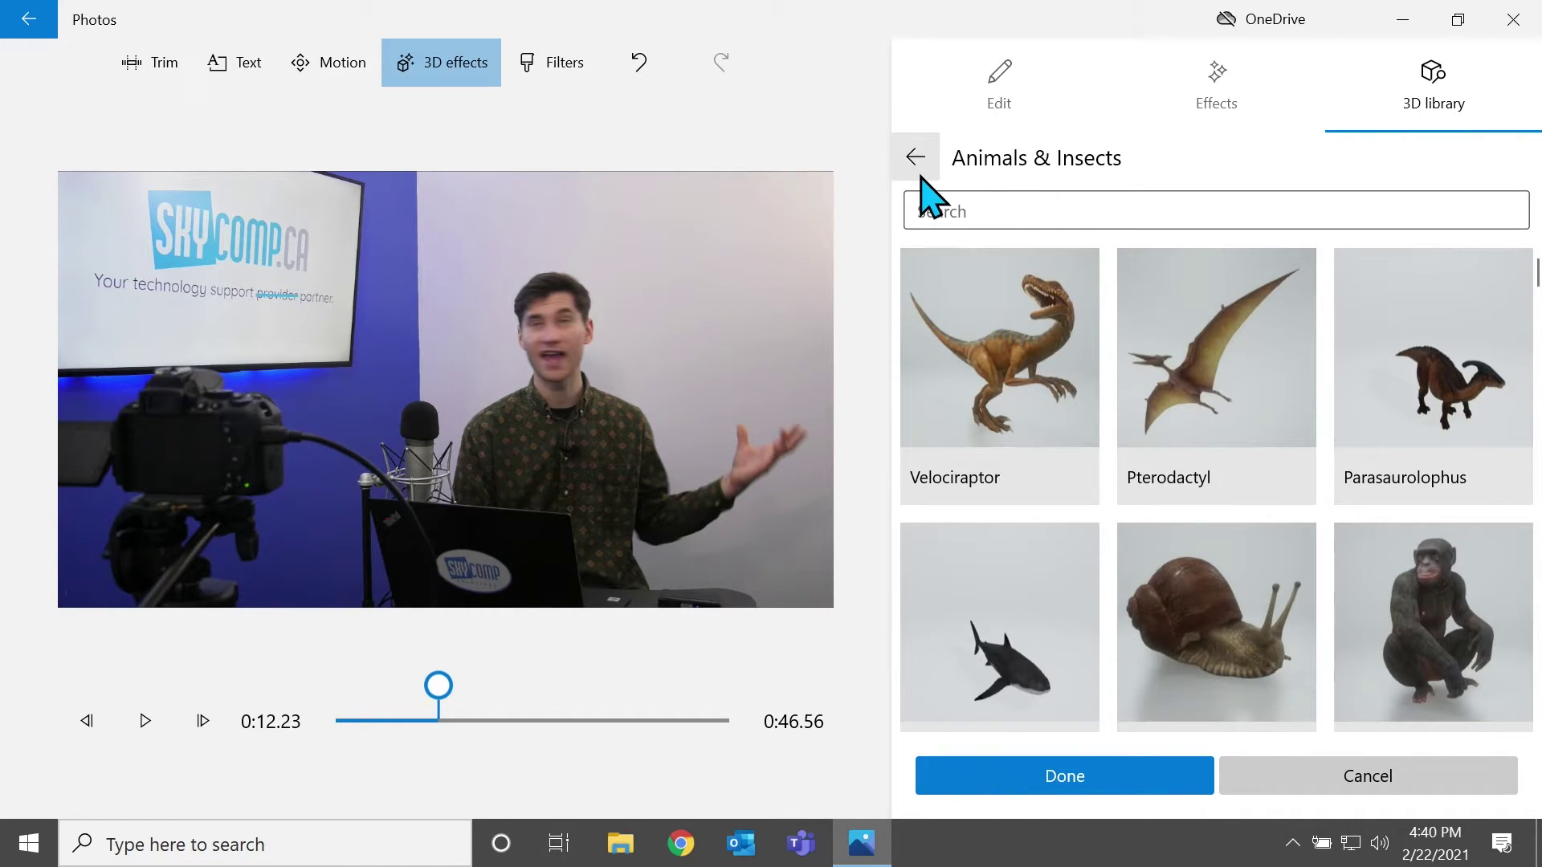
left_click(931, 157)
scroll(1289, 437, "down", 5)
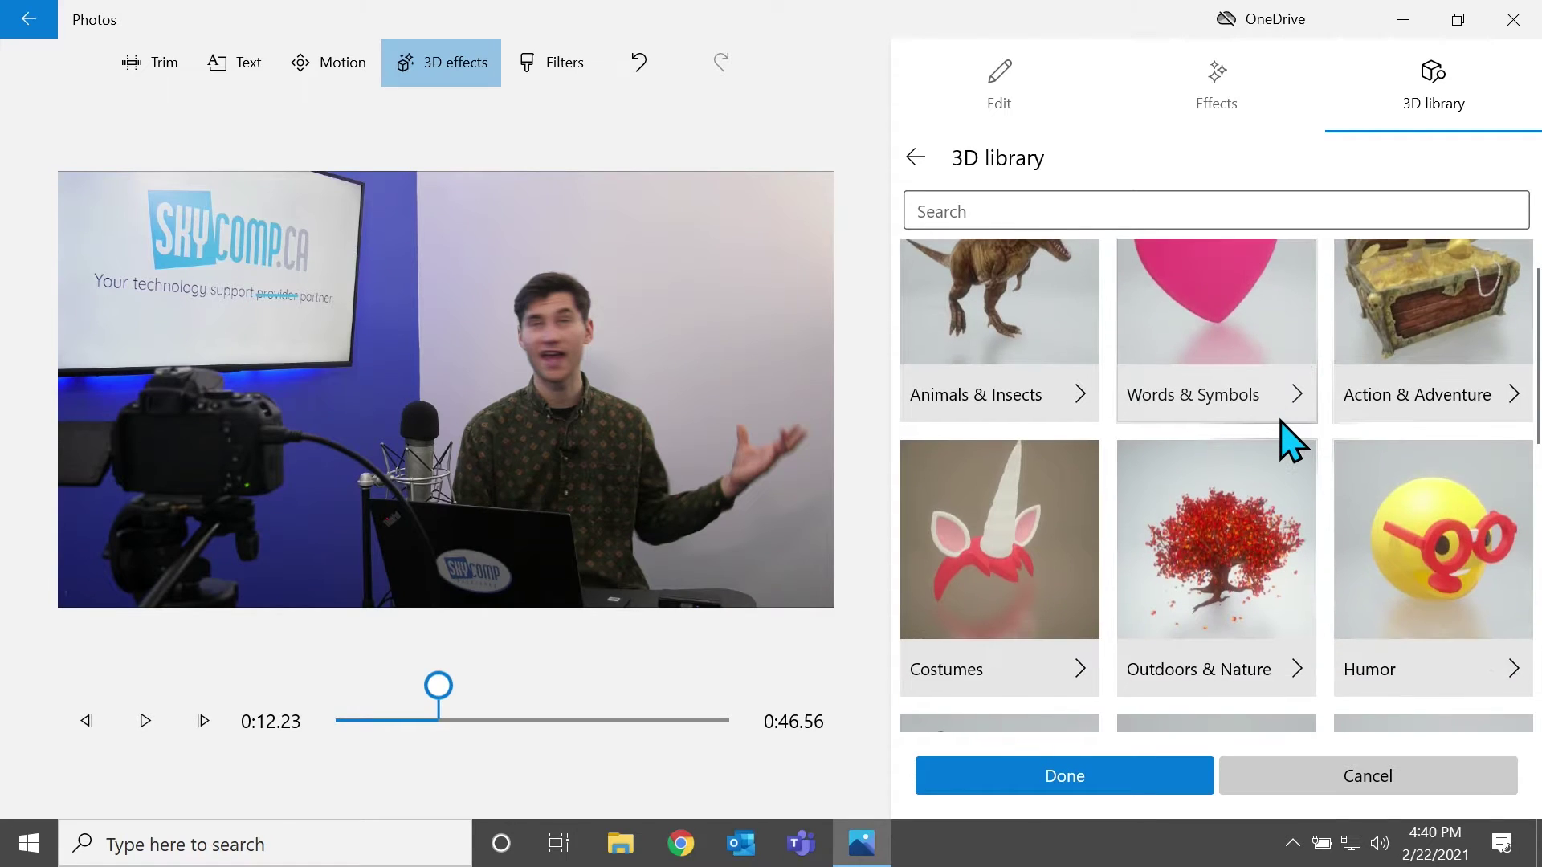
scroll(1289, 437, "down", 4)
scroll(1284, 437, "up", 1)
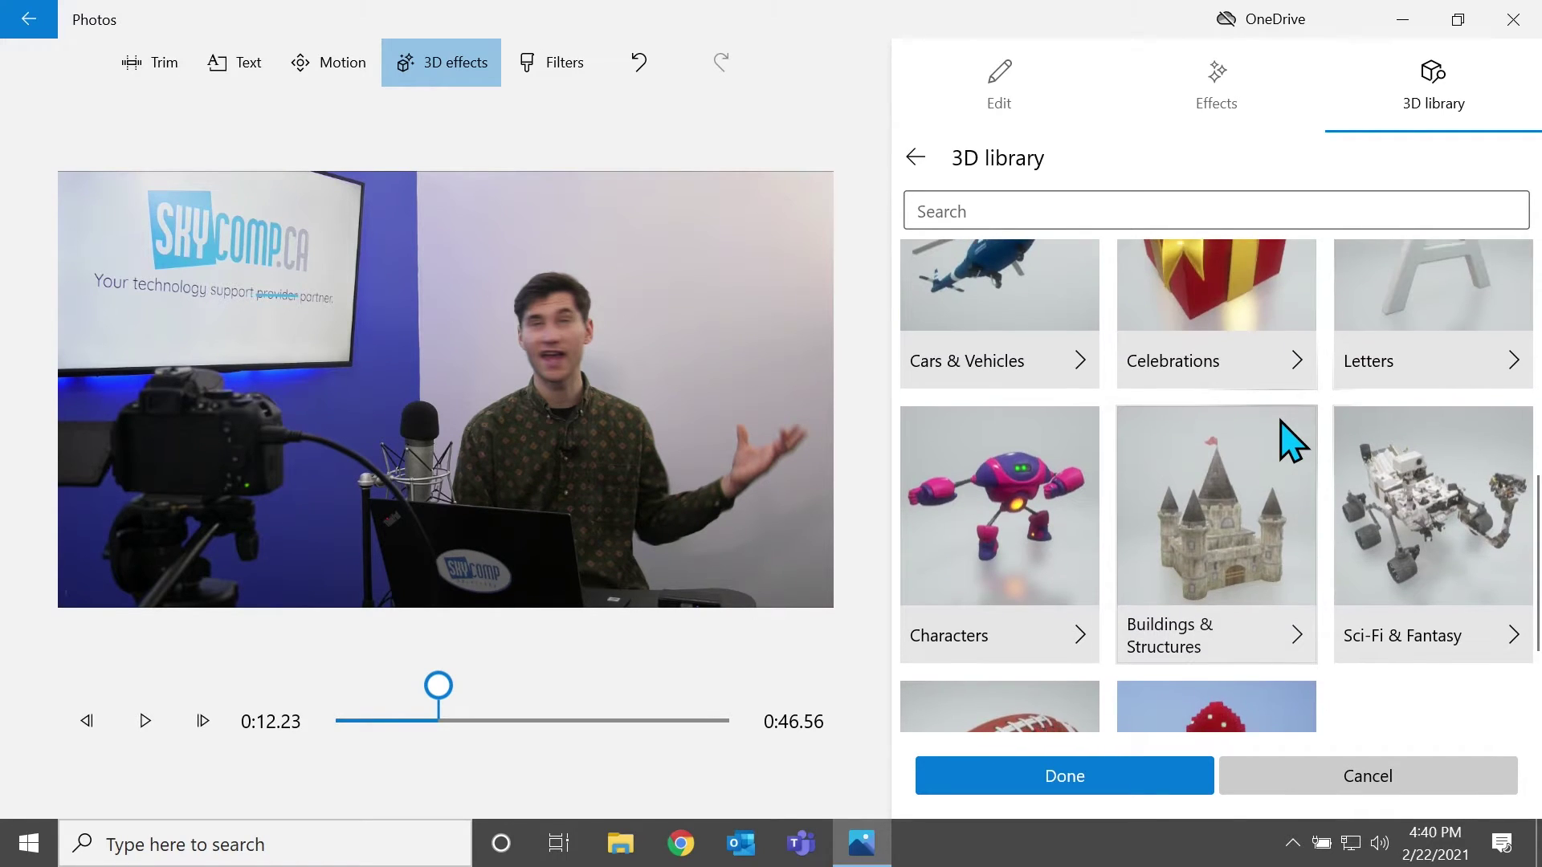
left_click(1302, 340)
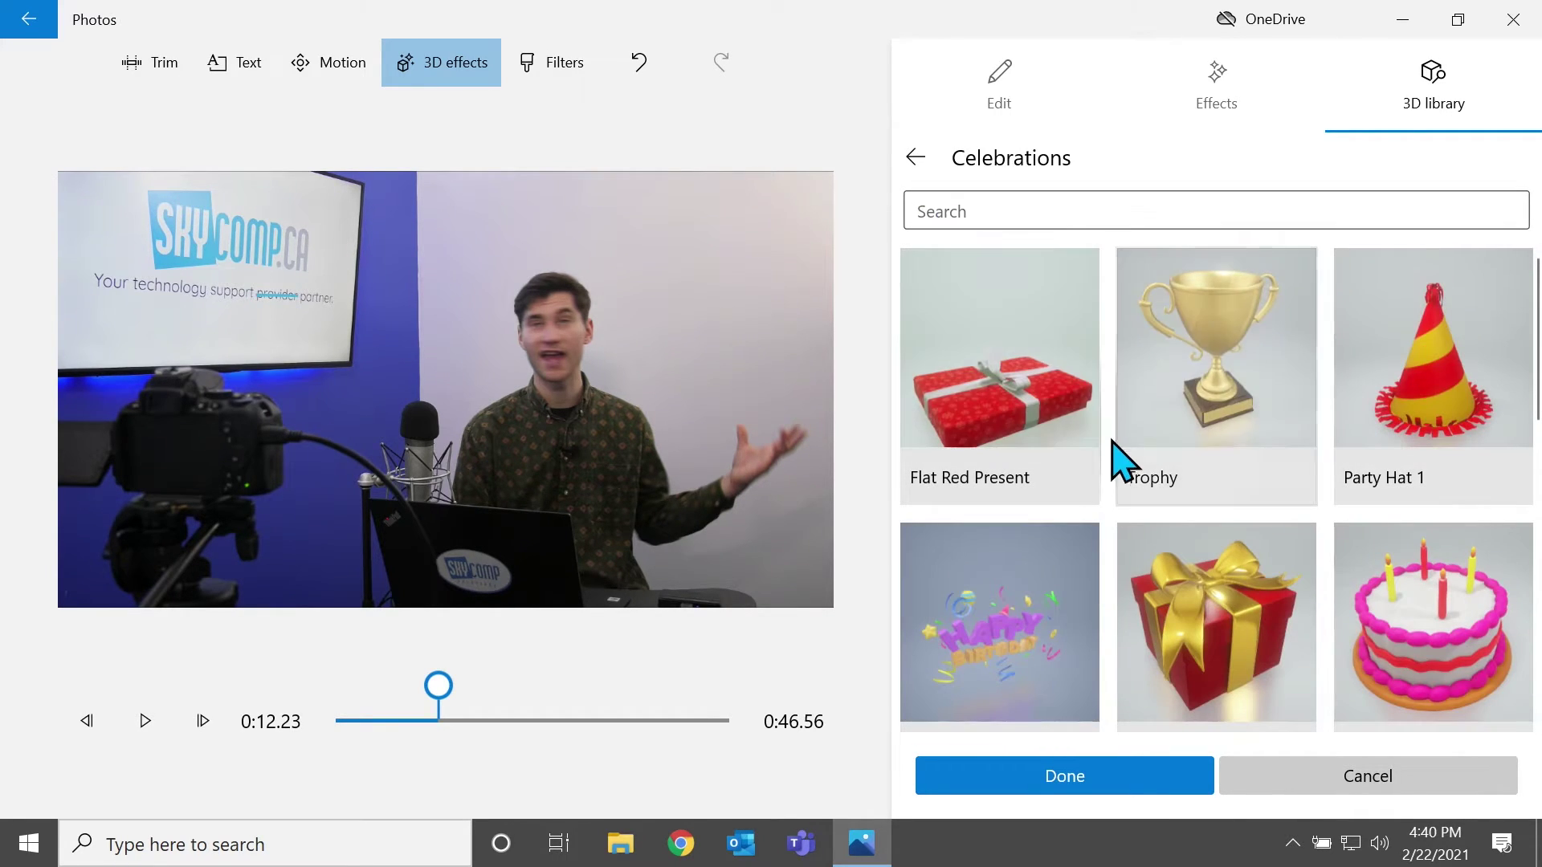
scroll(1118, 450, "down", 2)
scroll(1115, 440, "down", 6)
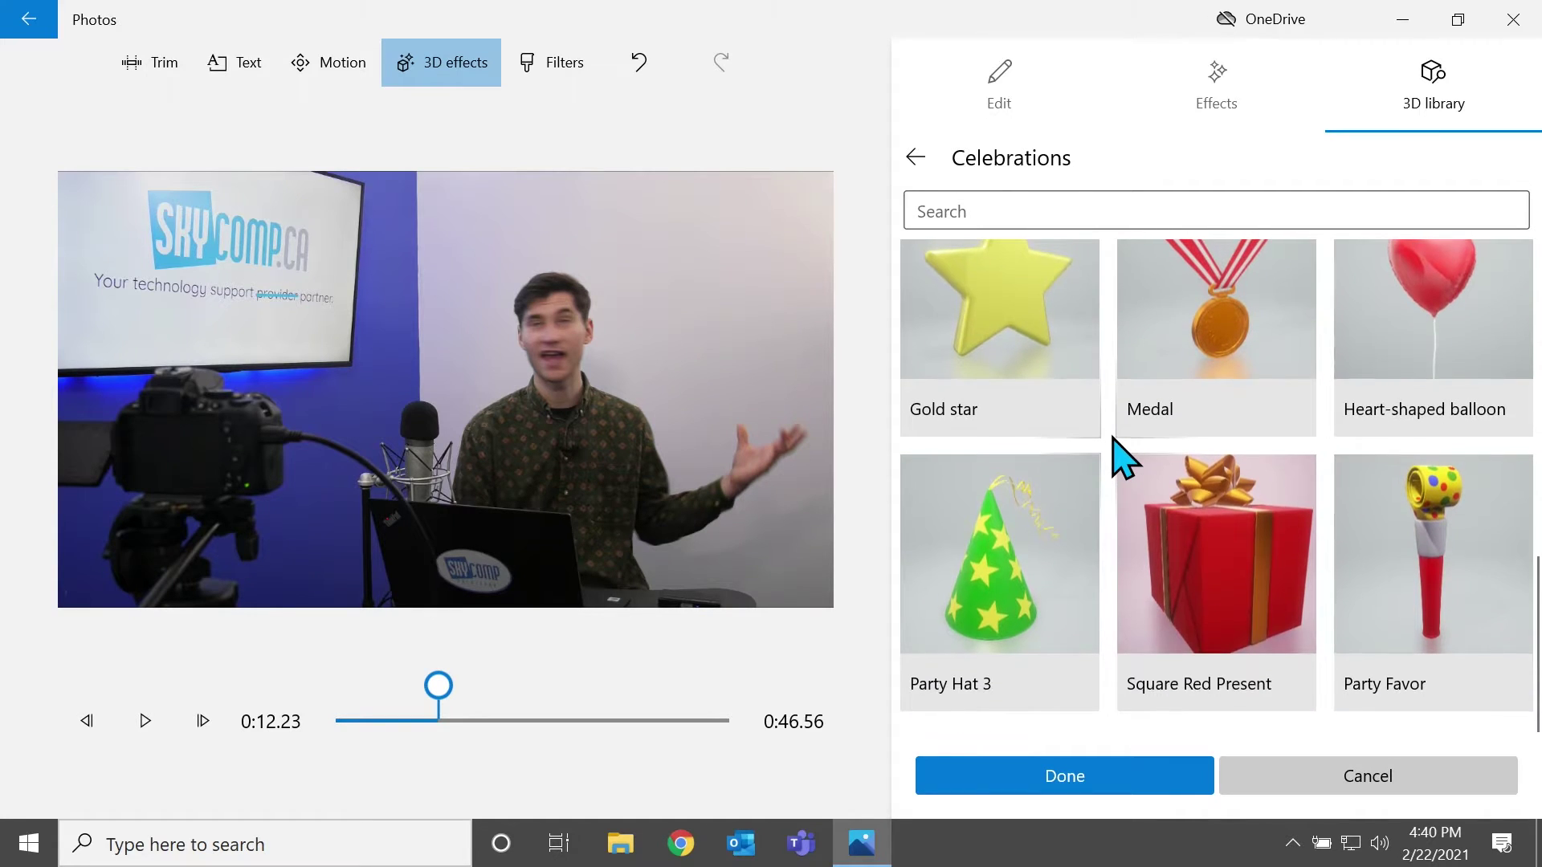
scroll(1115, 440, "up", 2)
scroll(1119, 448, "up", 4)
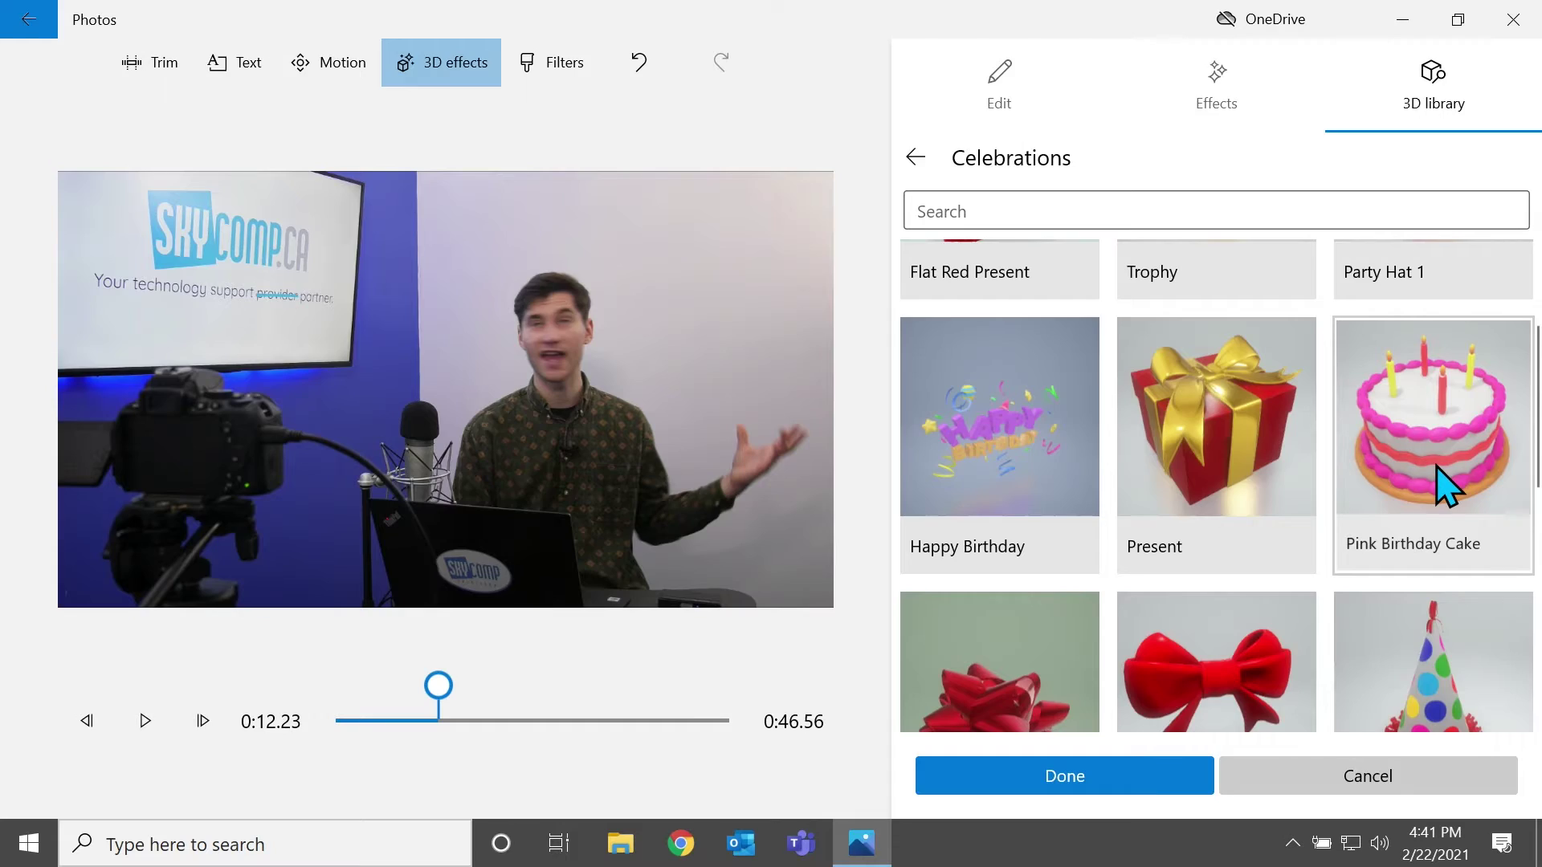
left_click(1446, 484)
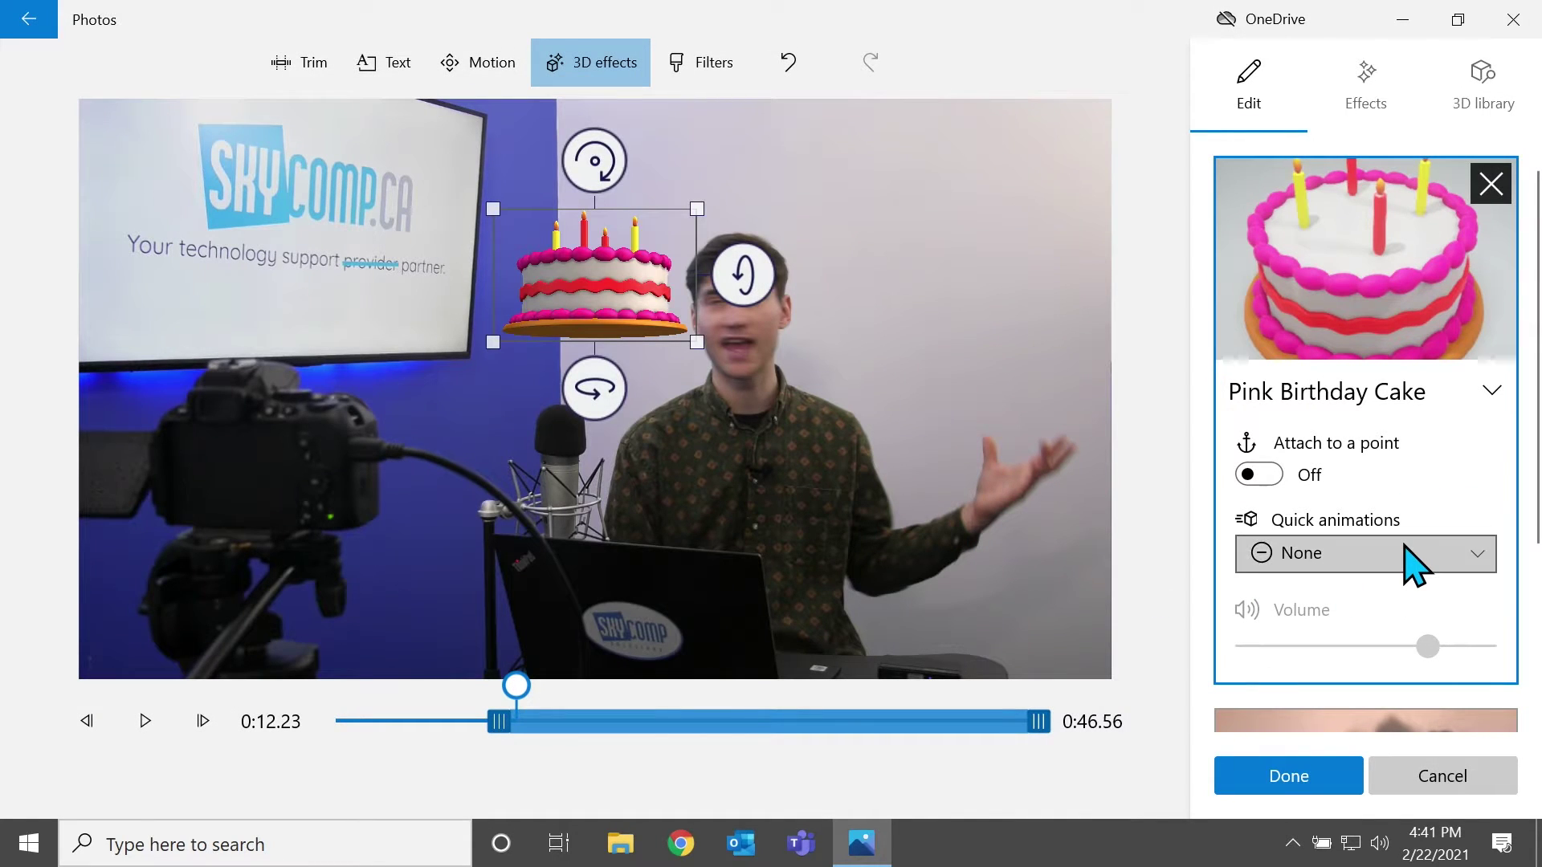
Give the Pink Birthday Cake the Hover quick animation, tilt it to show its top, and place it above the man's head
left_click(1415, 564)
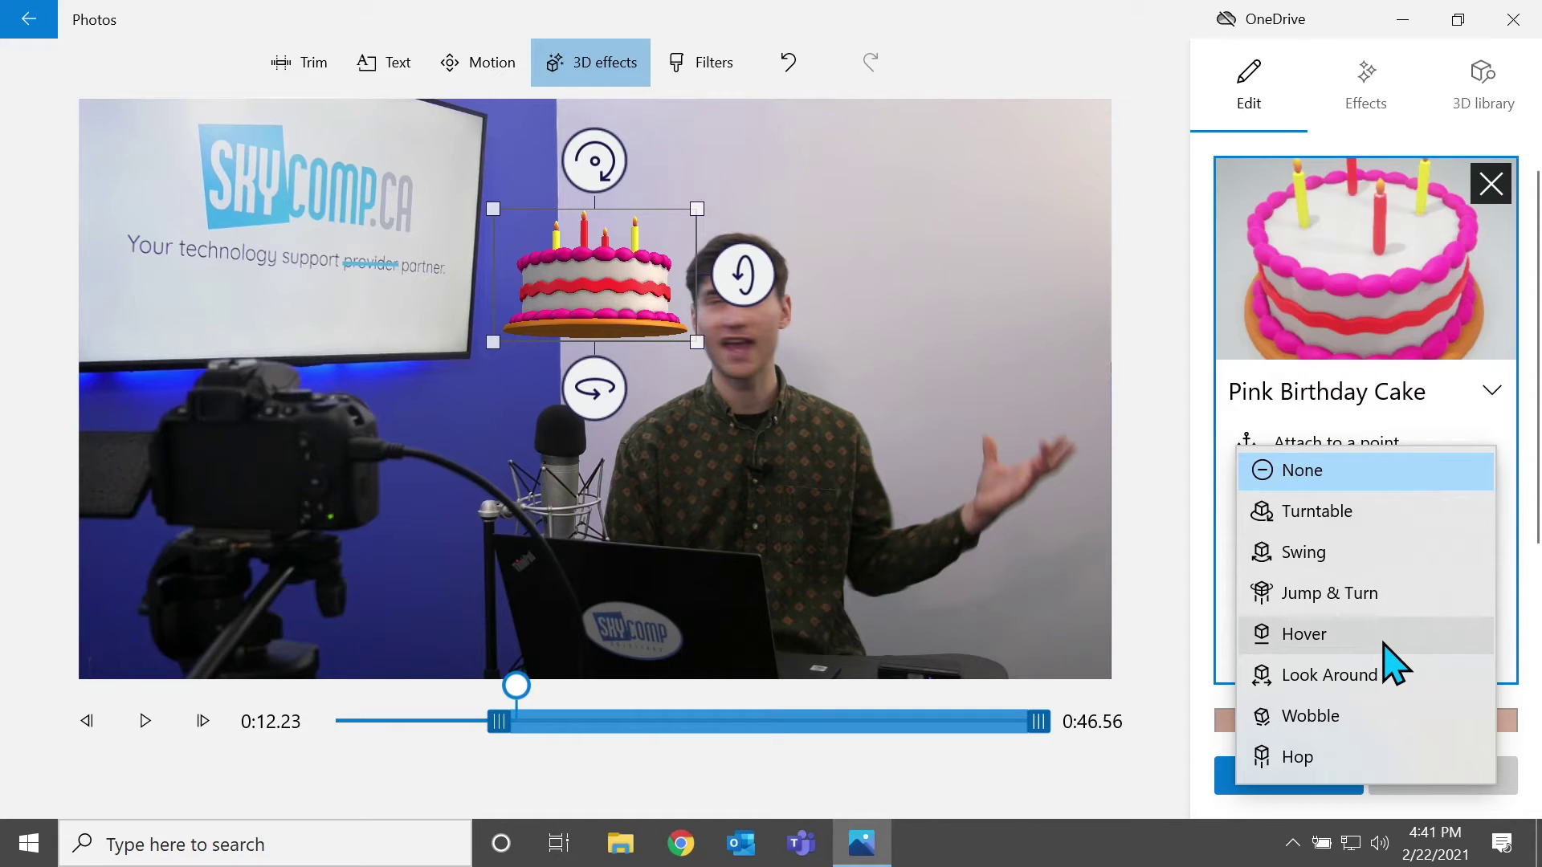
left_click(1325, 634)
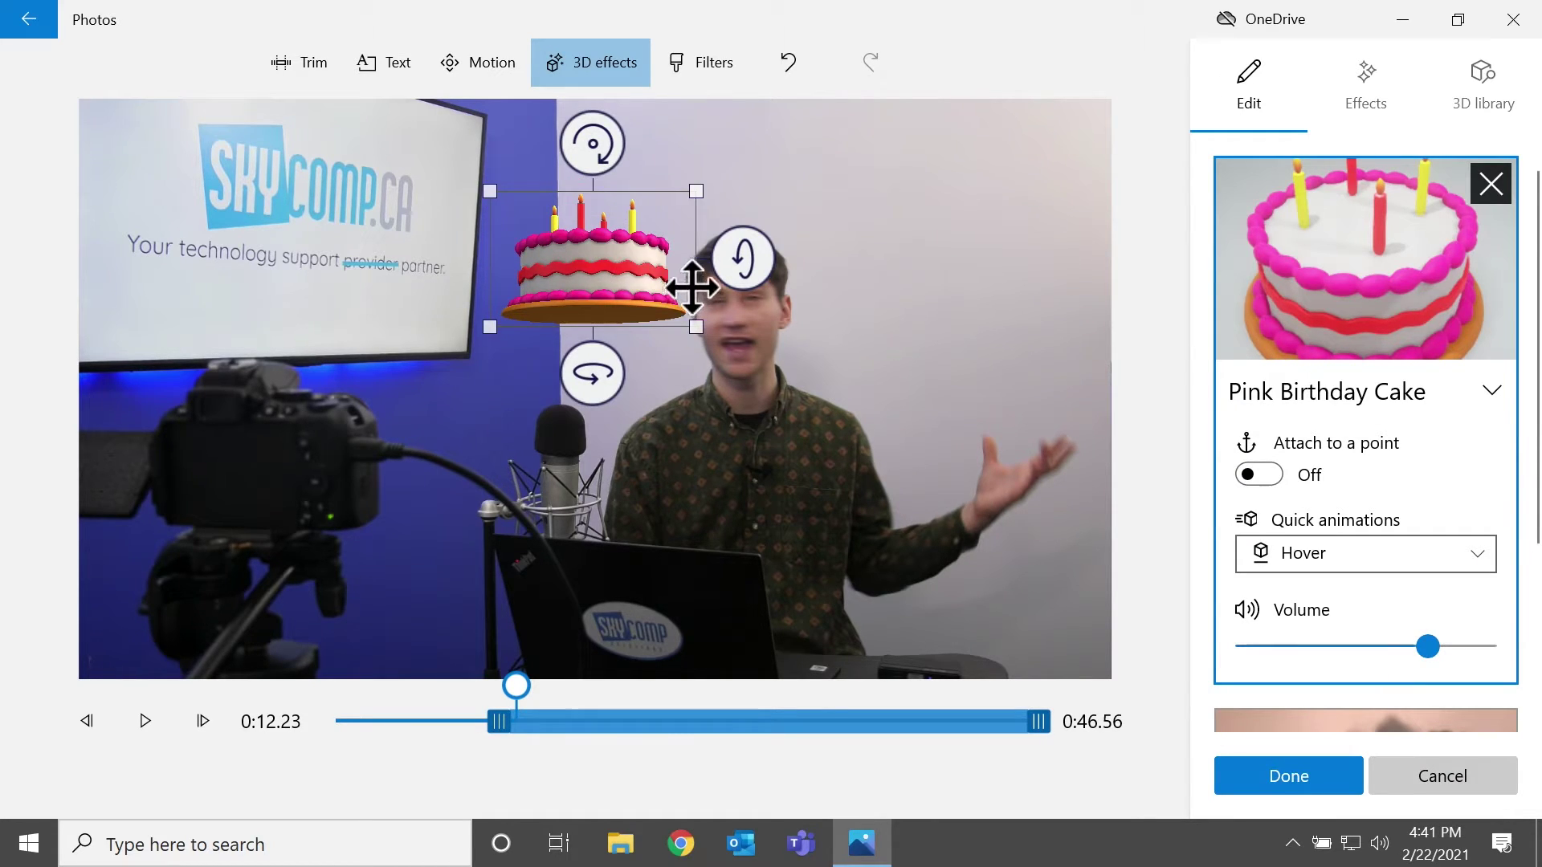
left_click_drag(598, 157, 630, 166)
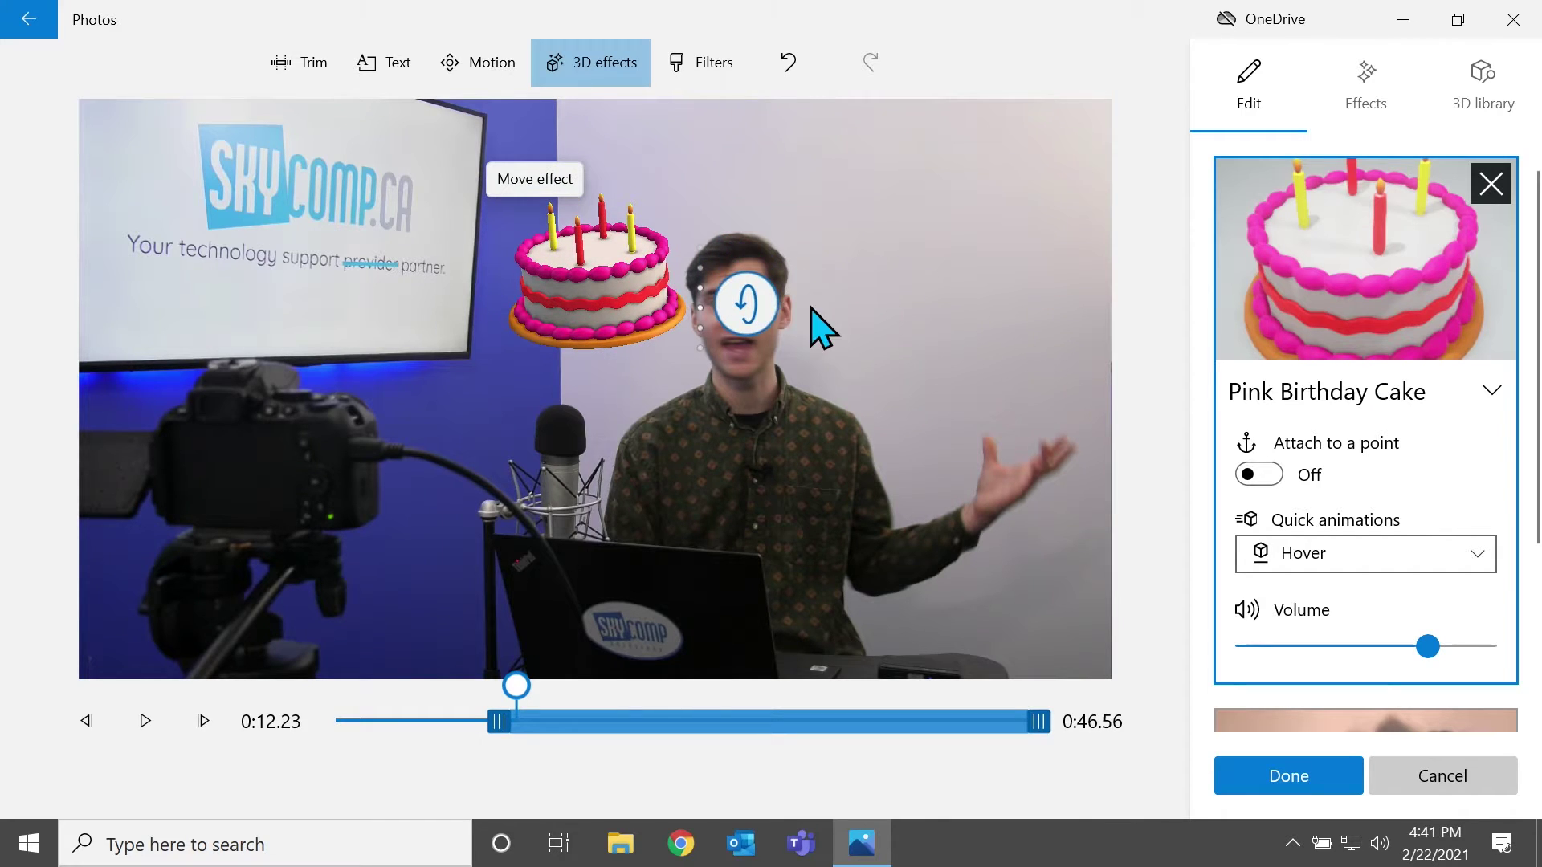
left_click_drag(609, 289, 745, 204)
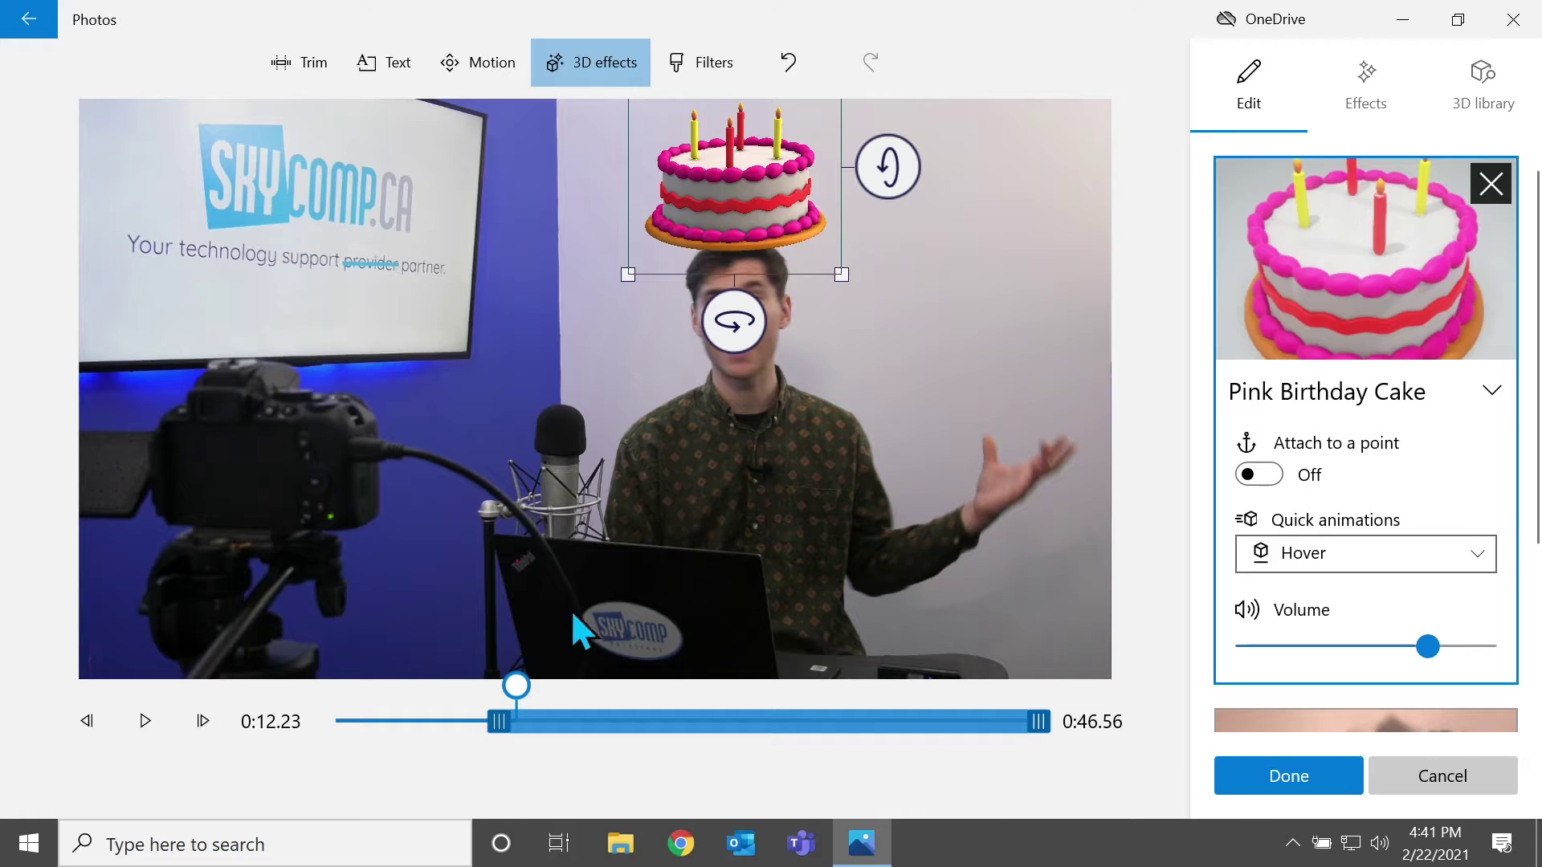
Preview the hovering cake up to about 0:20 and apply the 3D effects to the clip
left_click(1320, 563)
left_click(1318, 562)
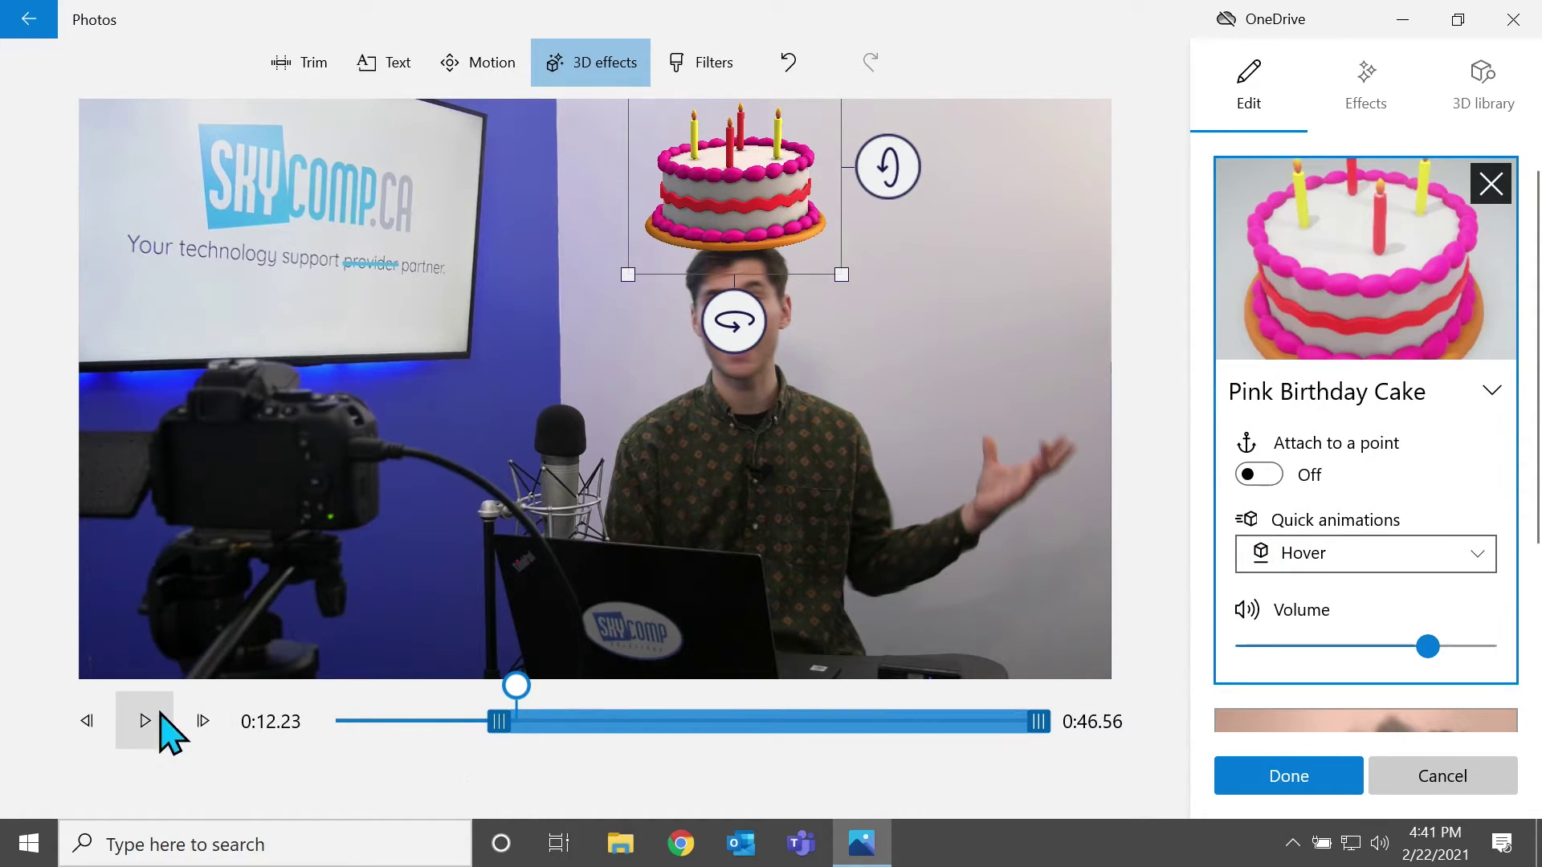
left_click(131, 725)
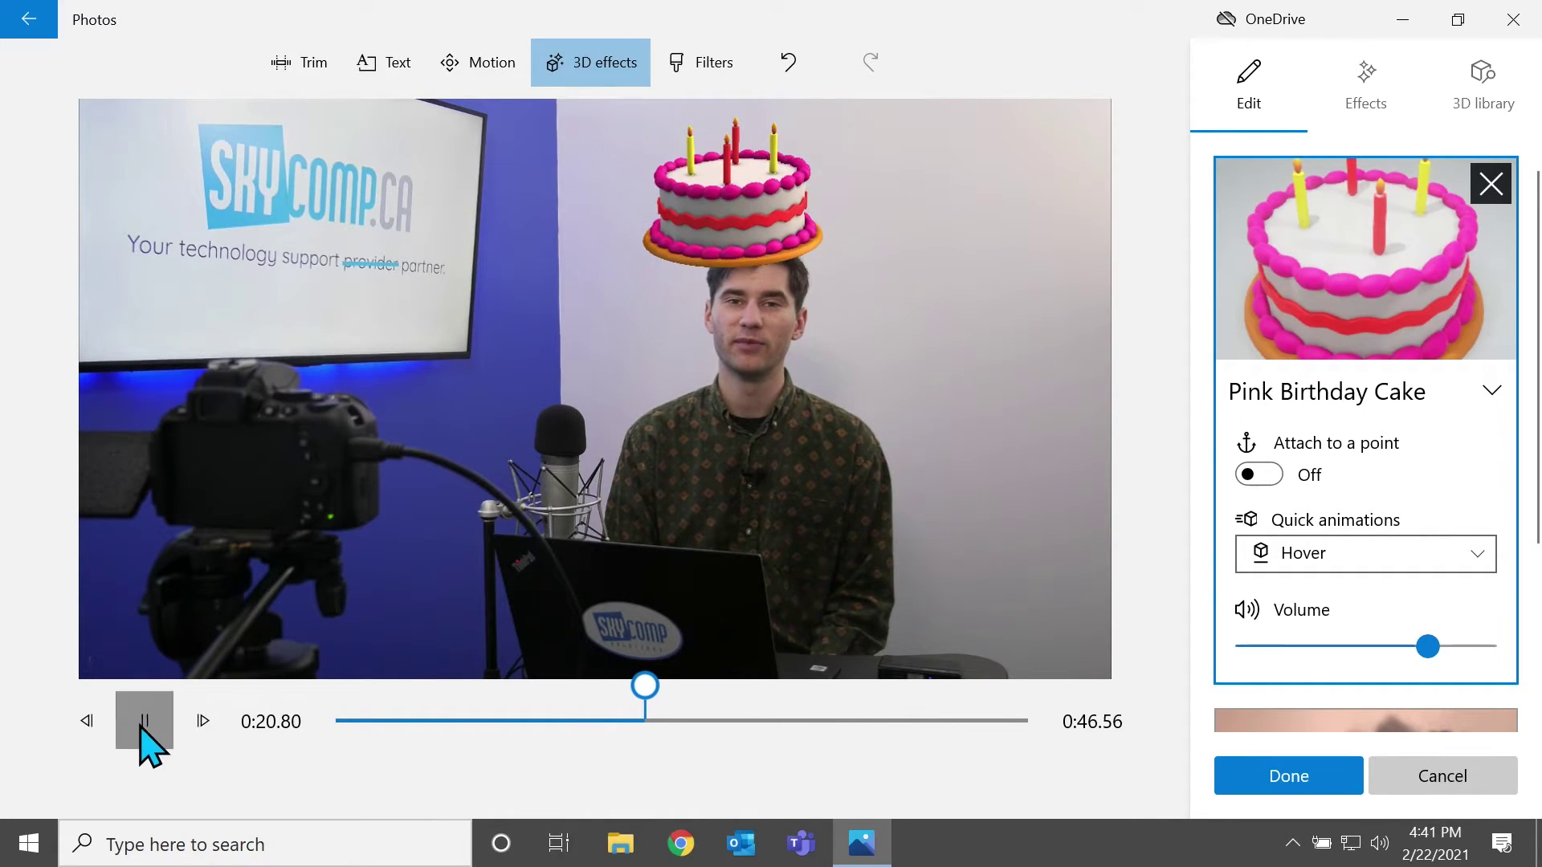
left_click(1277, 783)
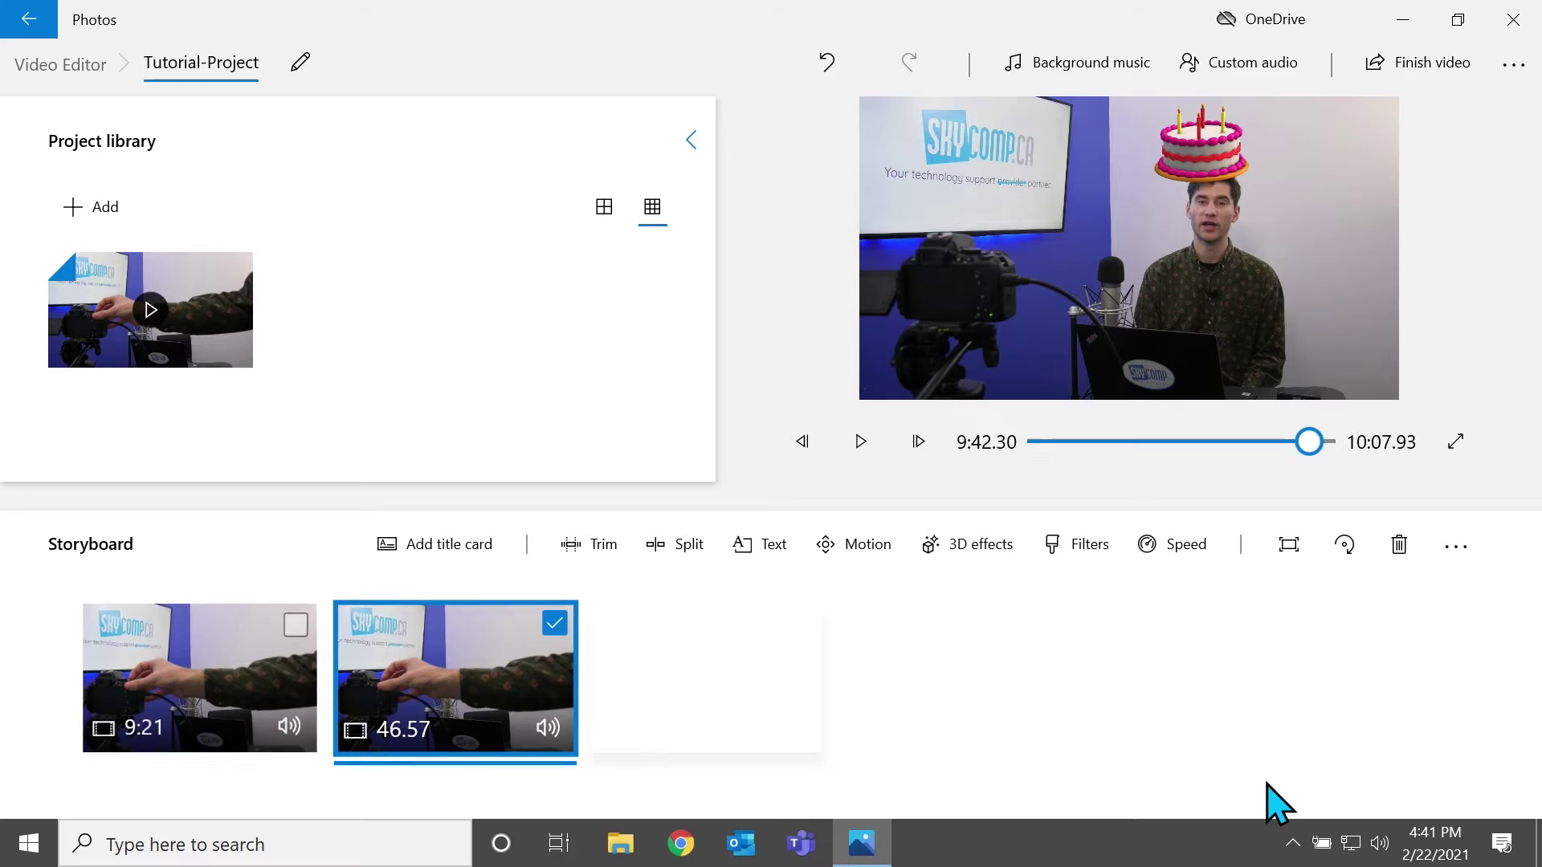
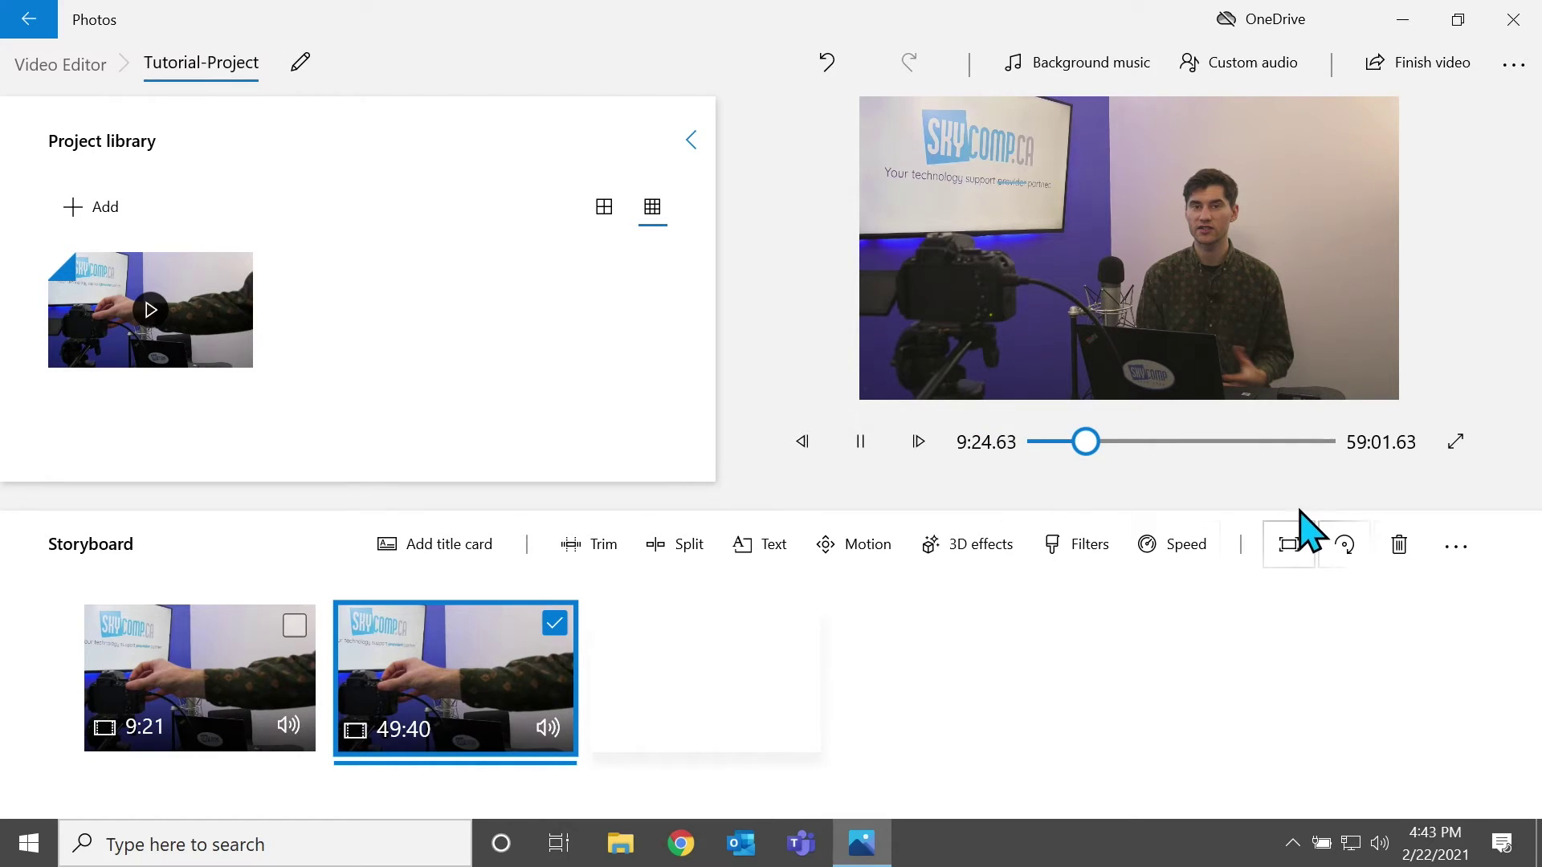
Pause playback, set the second clip's speed to 64x, and preview the sped-up clip
left_click(863, 441)
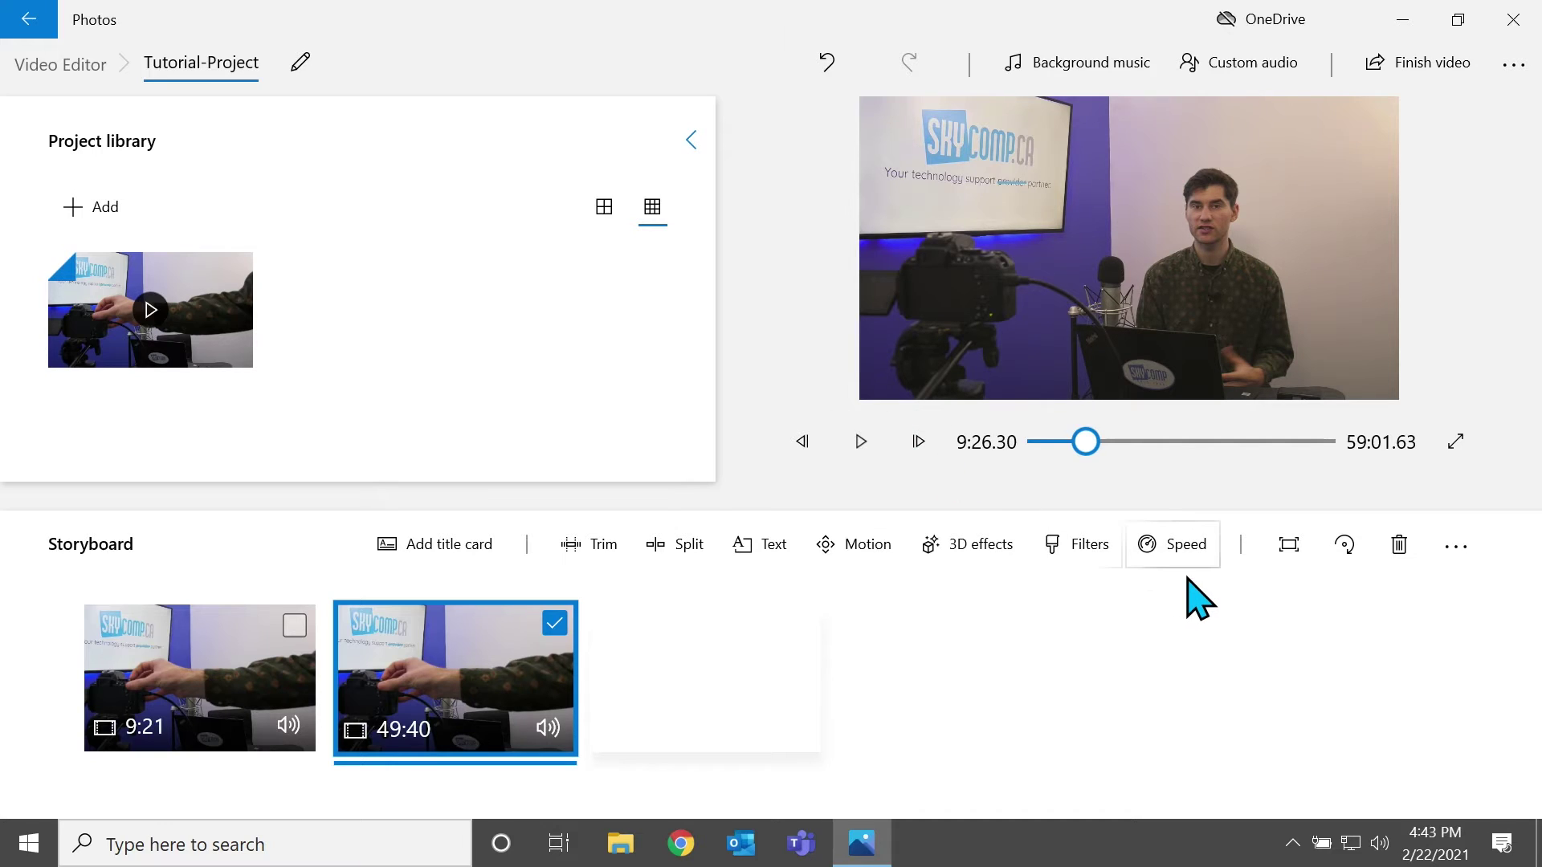
left_click(1179, 549)
left_click_drag(1097, 470, 1336, 478)
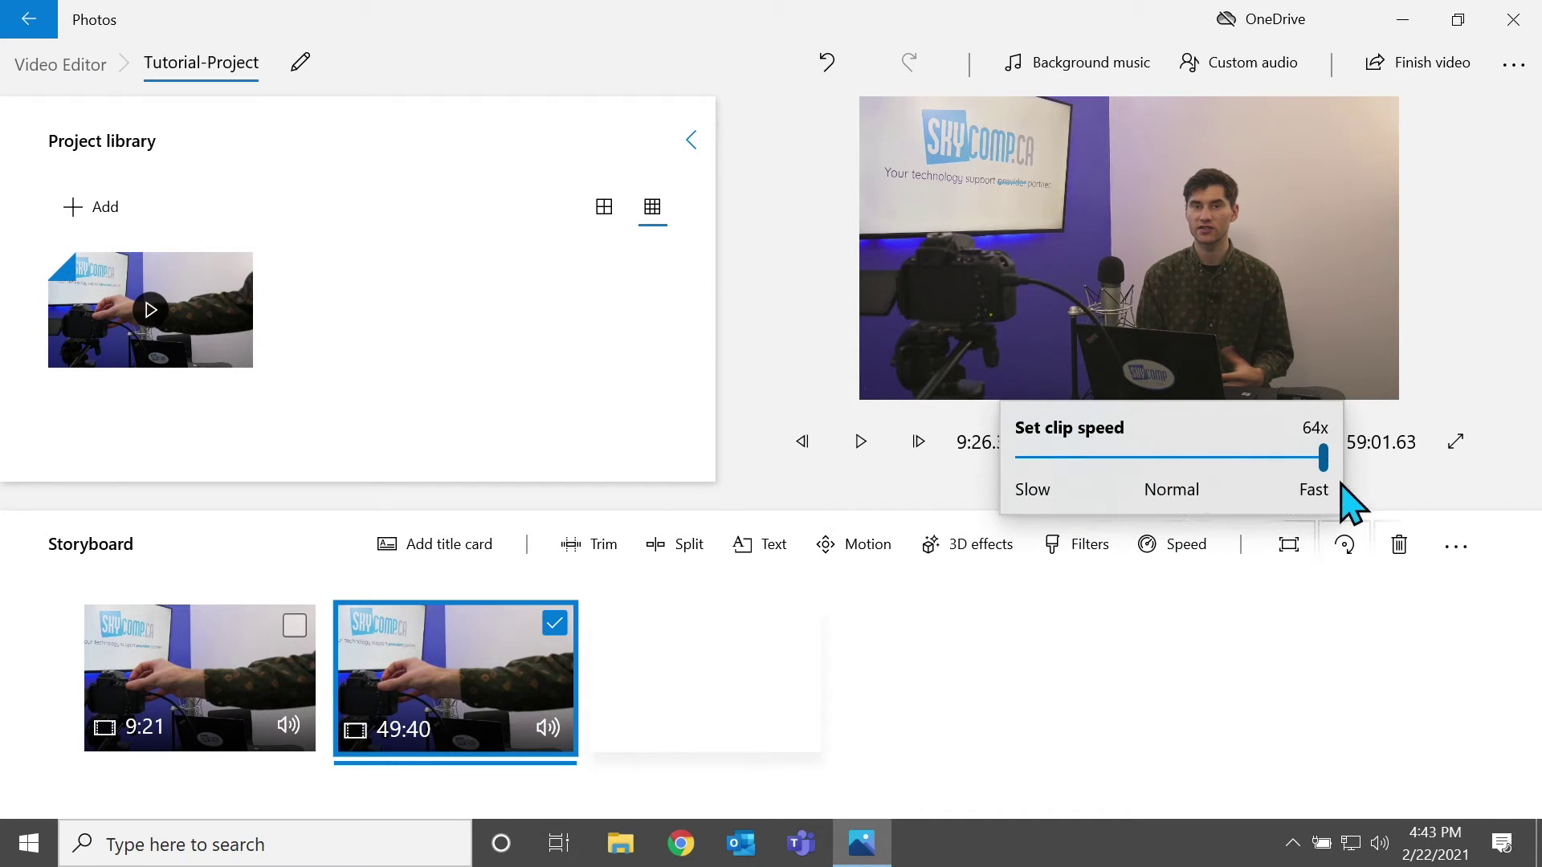
left_click(1260, 683)
left_click(864, 445)
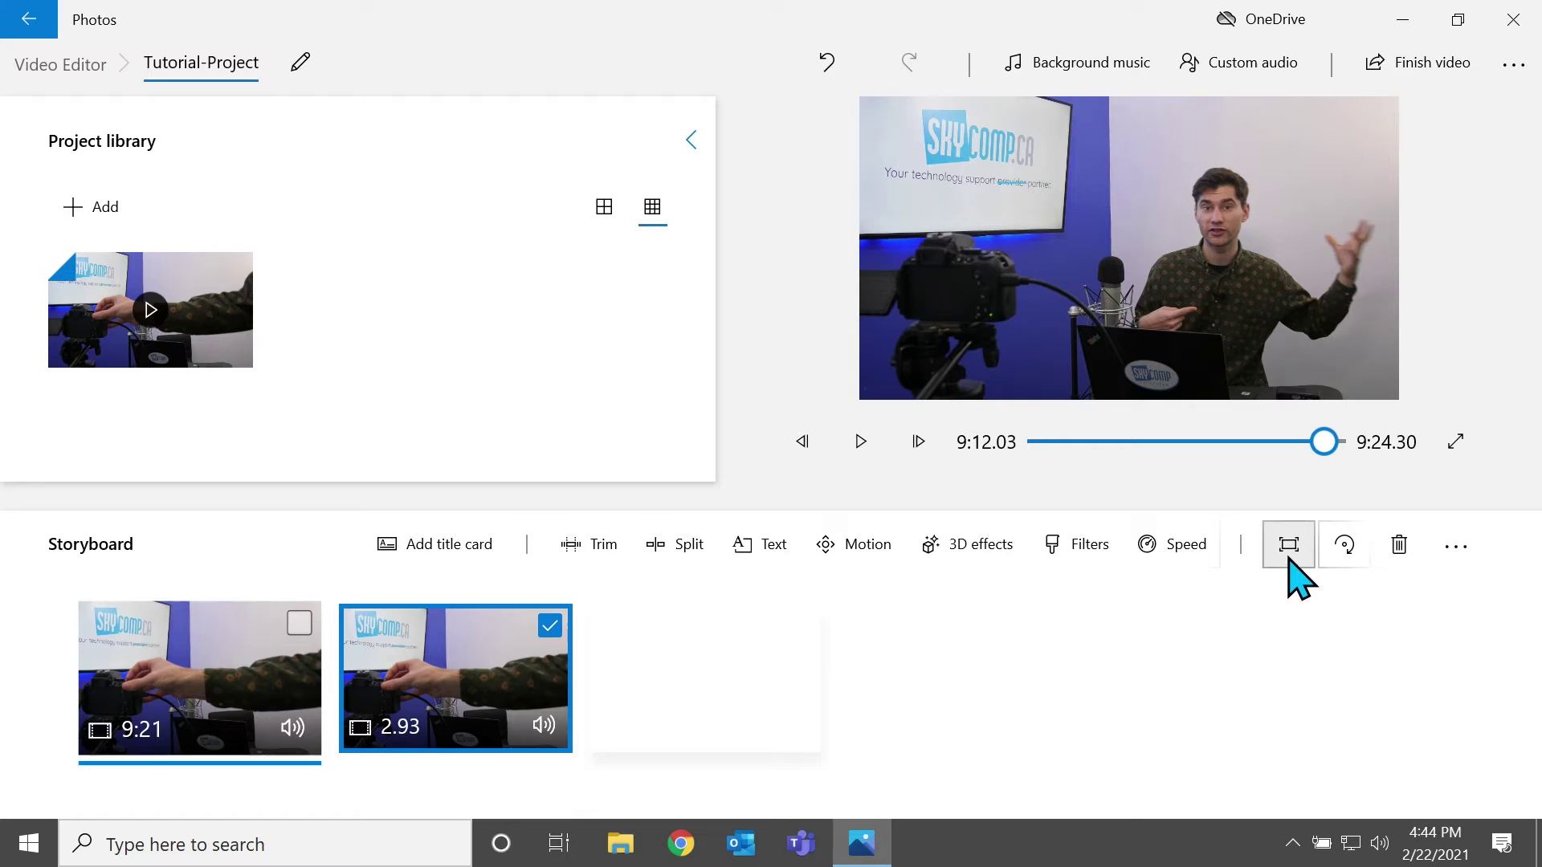
Rotate the sideways first clip in 90-degree turns until the picture is upright
left_click(1289, 547)
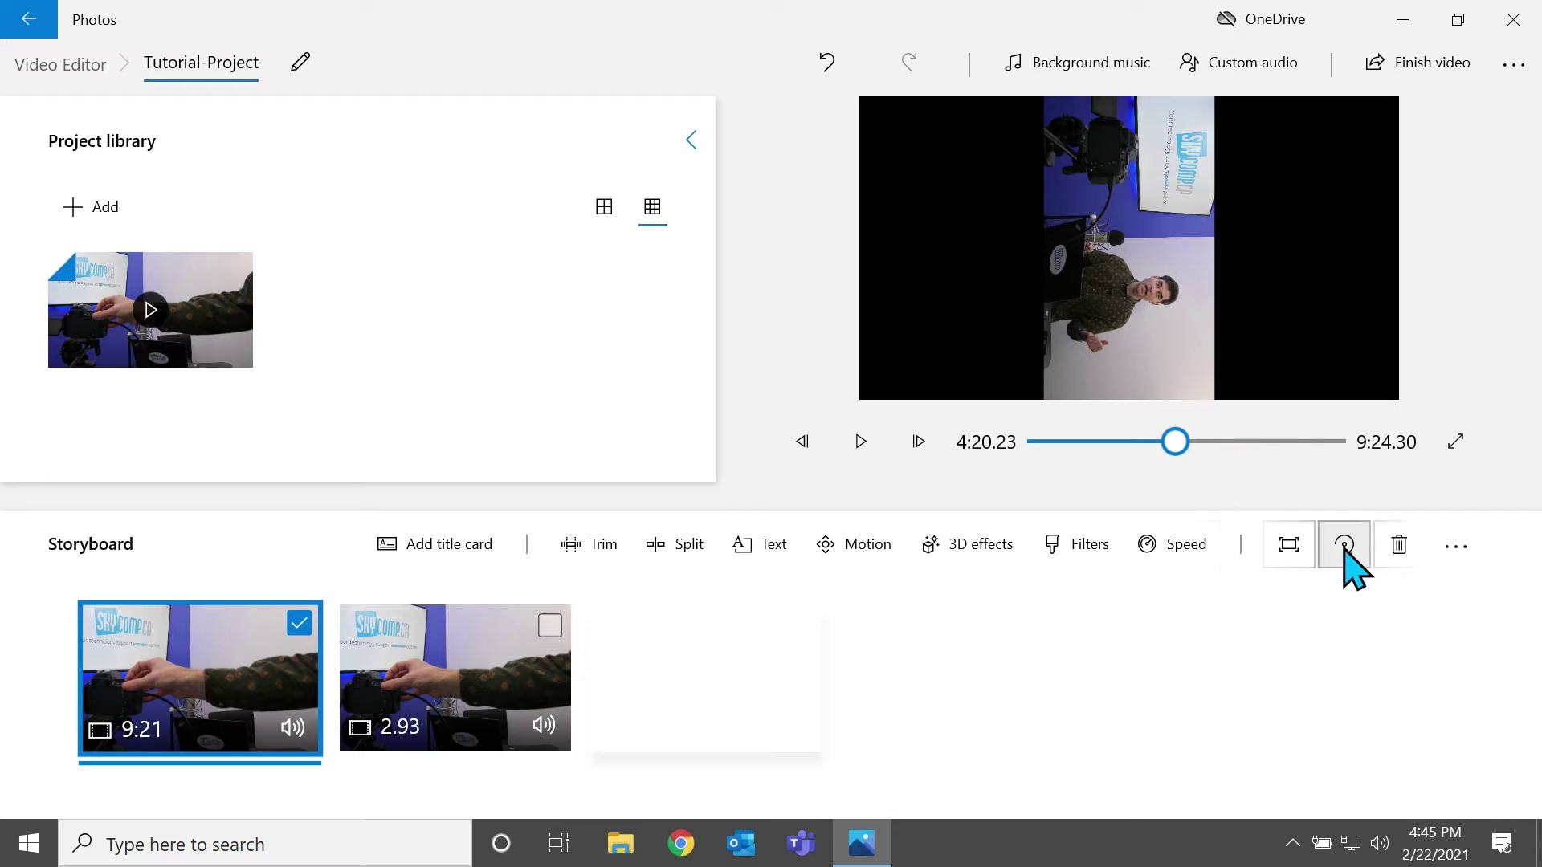
left_click(1349, 549)
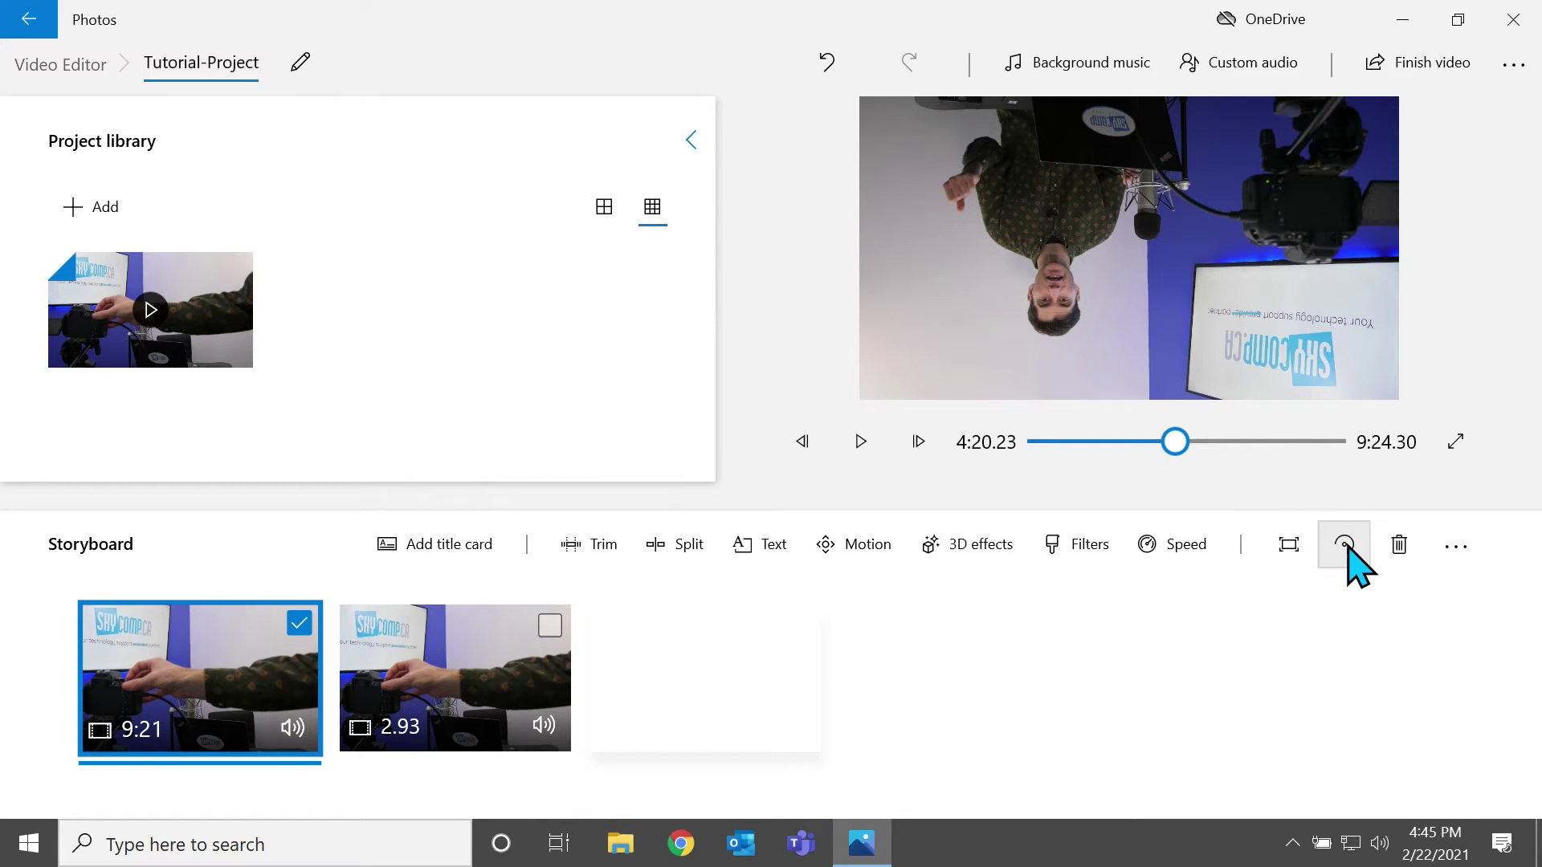
left_click(1349, 549)
left_click(1348, 549)
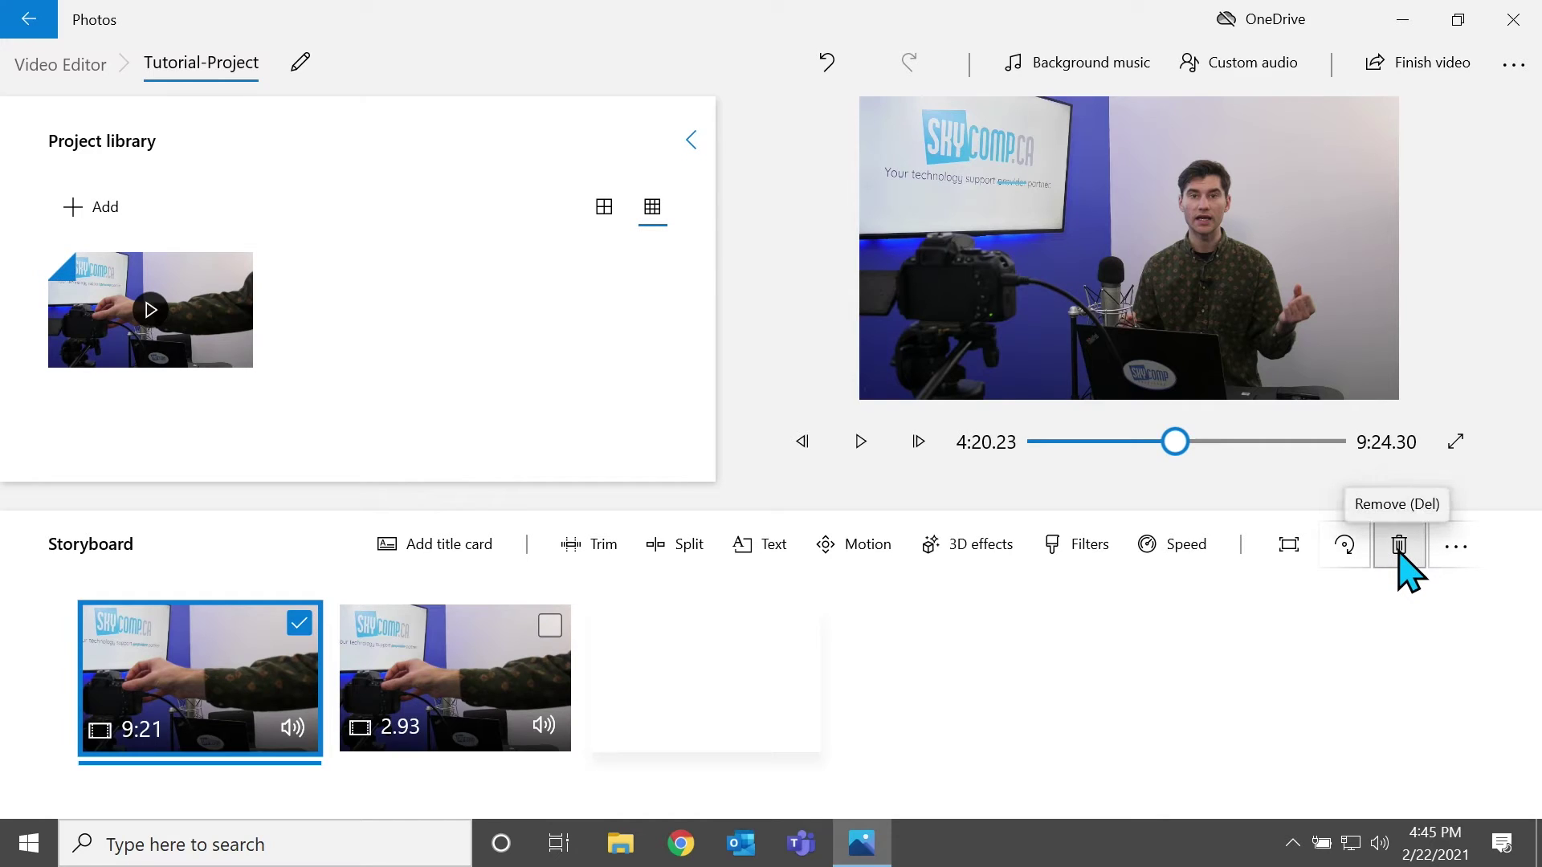
left_click(1466, 547)
left_click(1299, 627)
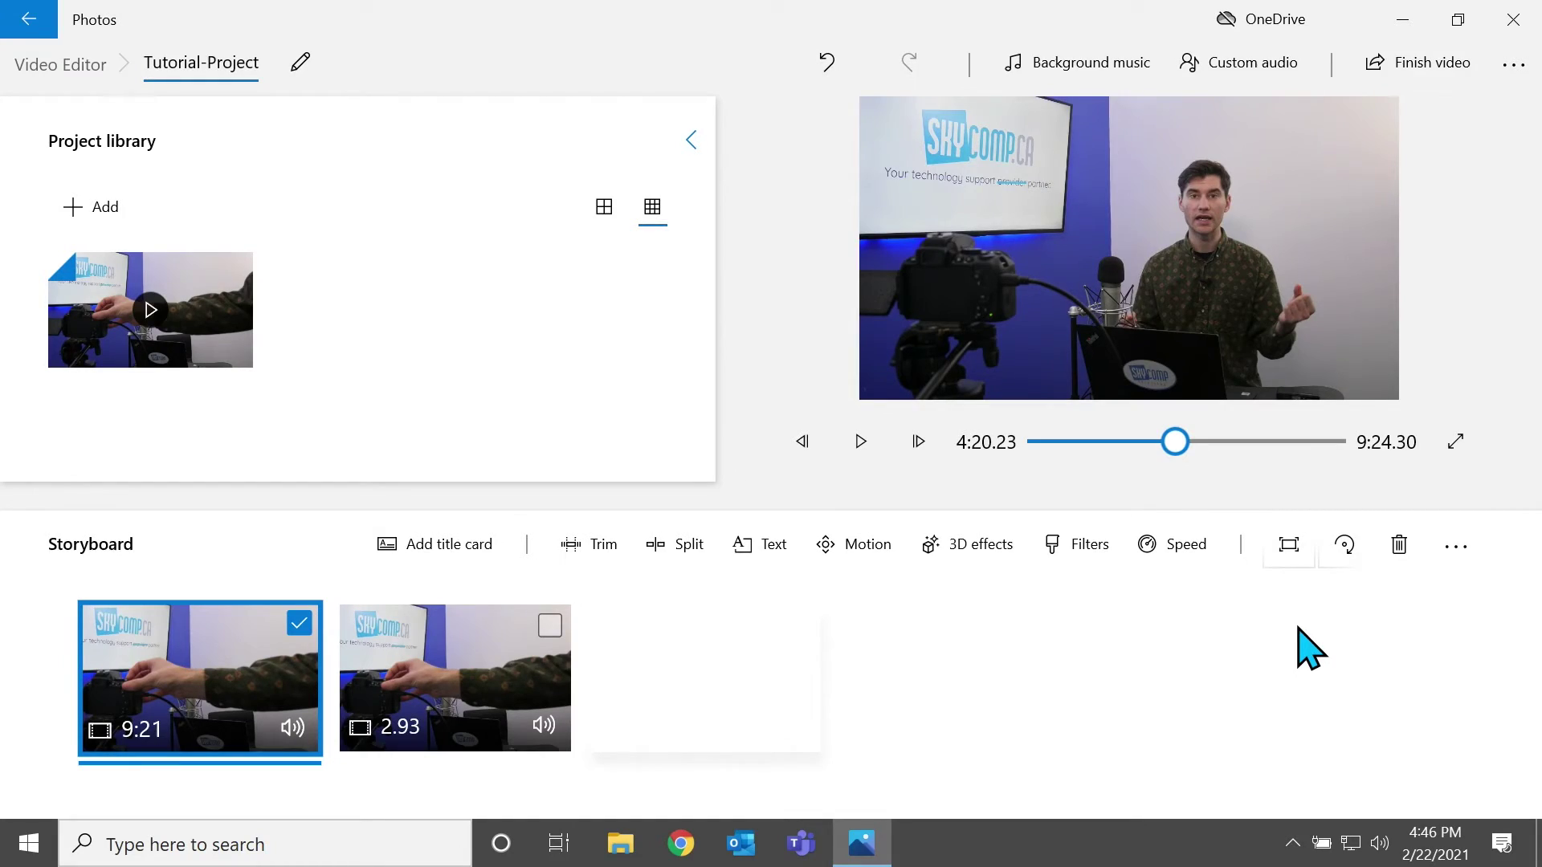
Open the background music selection for the project and preview the Starlight Glow track
left_click(1074, 71)
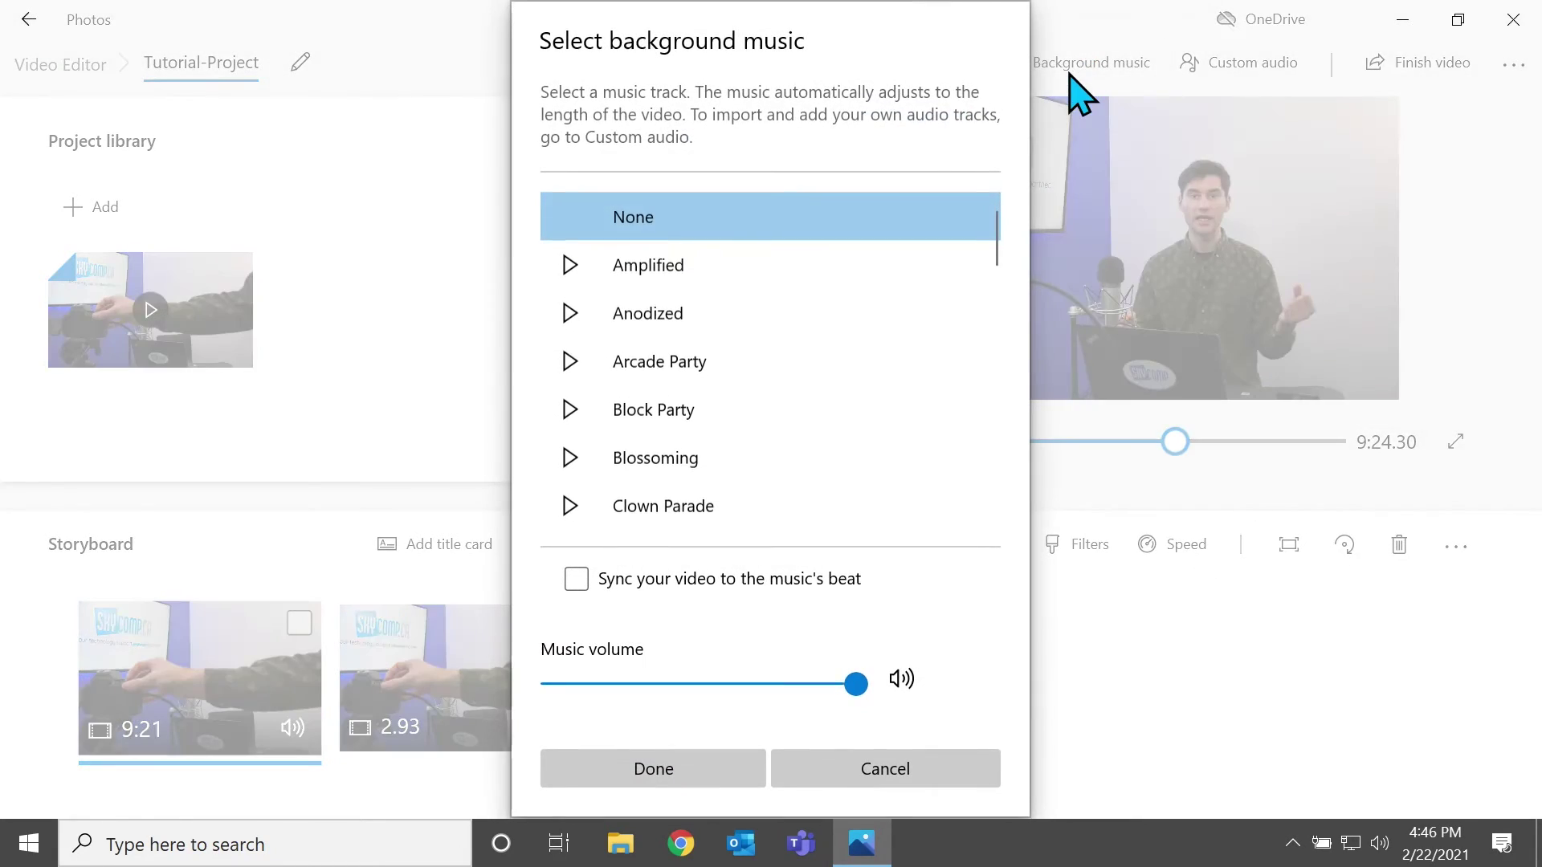
scroll(711, 358, "down", 10)
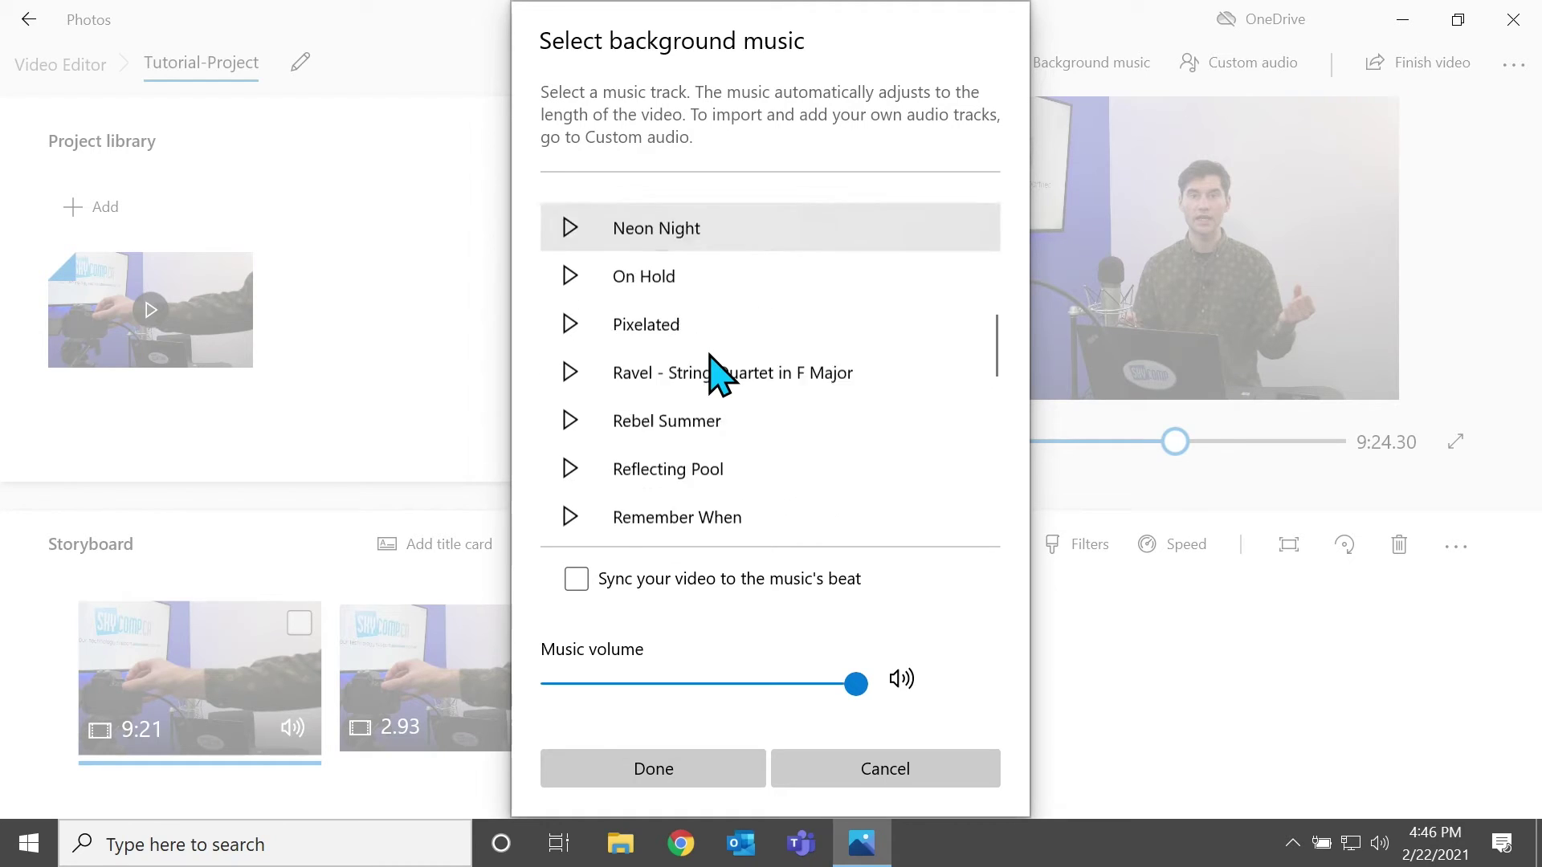
scroll(710, 358, "down", 2)
left_click(710, 345)
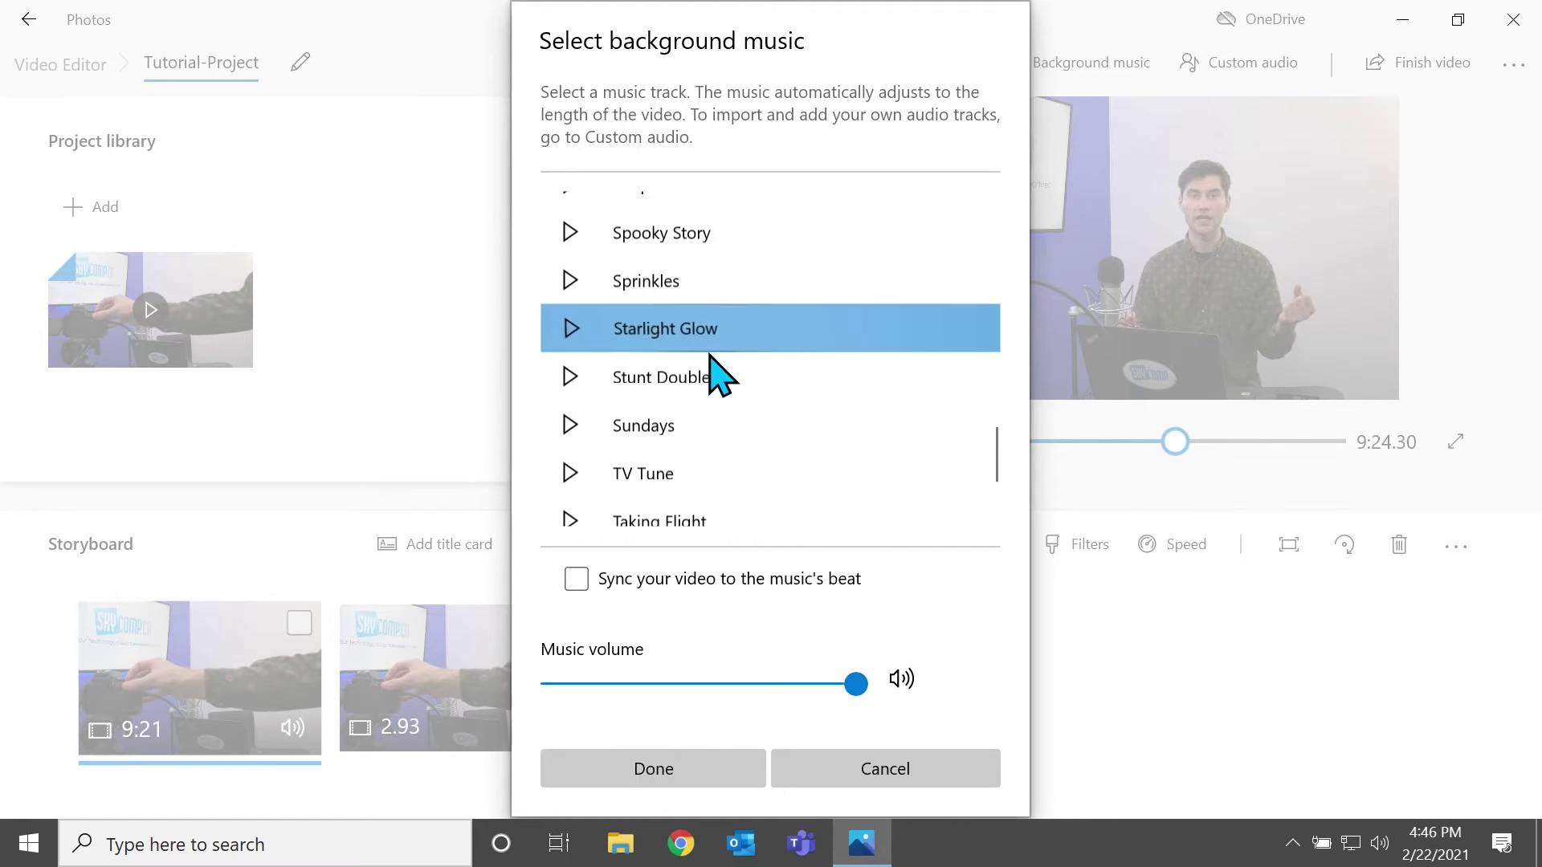
left_click(572, 331)
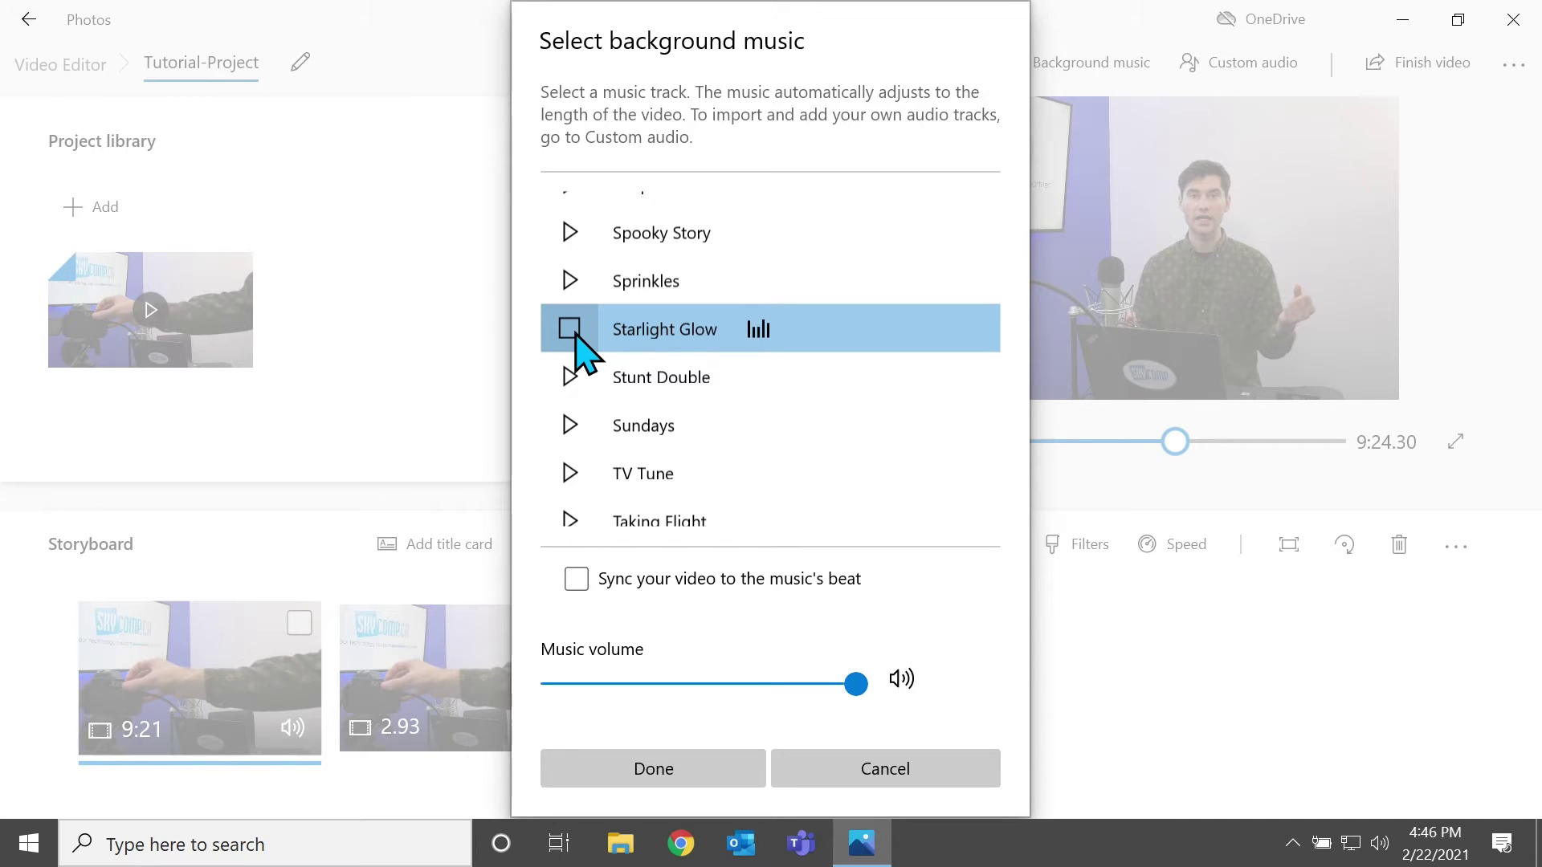
Preview Stunt Double, choose it as the background music, and apply it with a lowered music volume
left_click(572, 379)
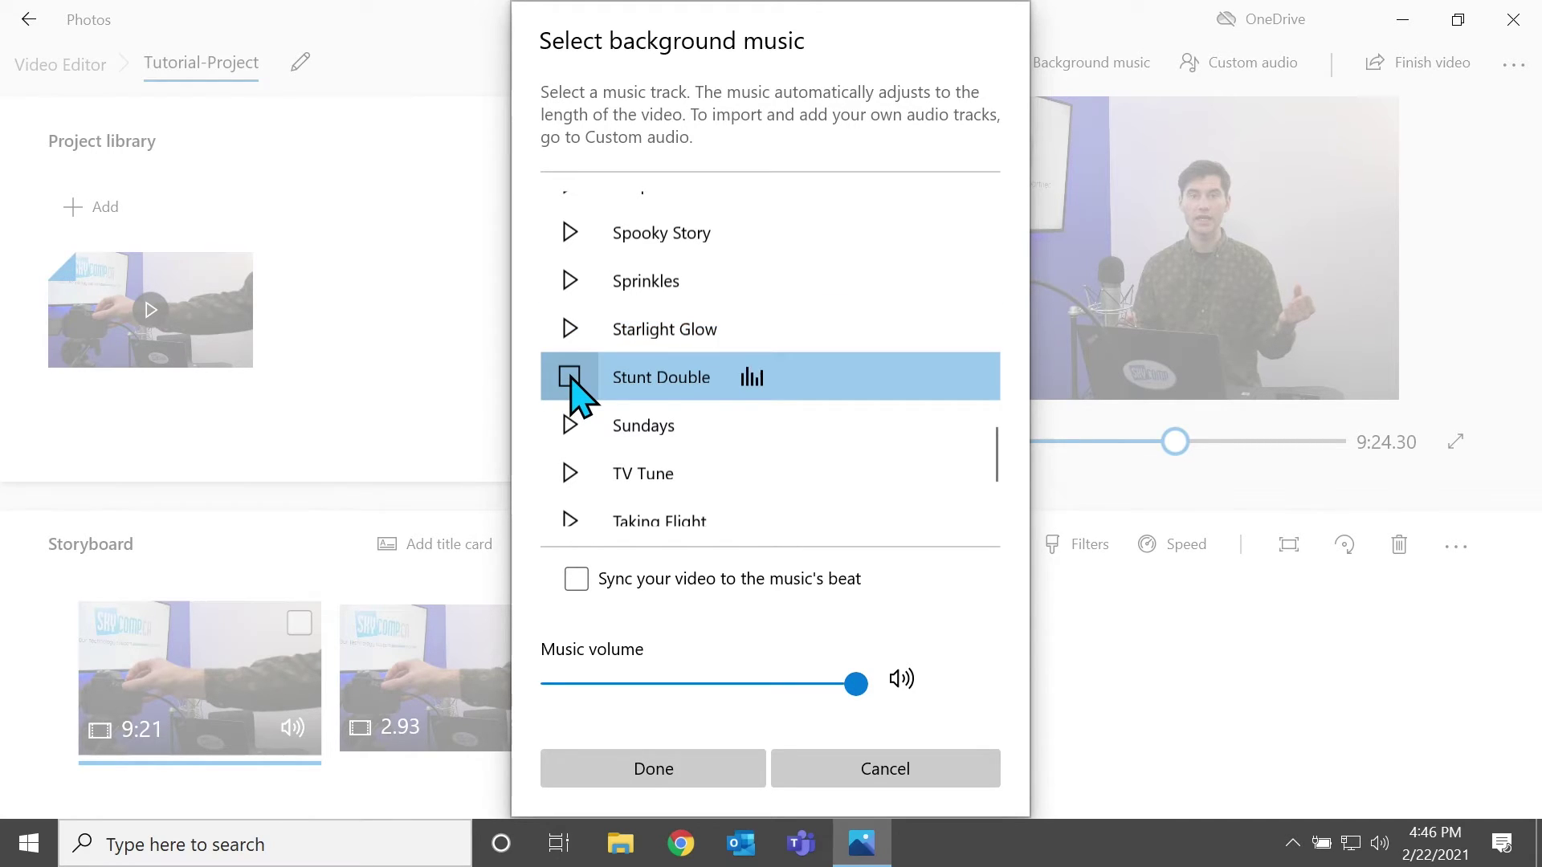
left_click(571, 377)
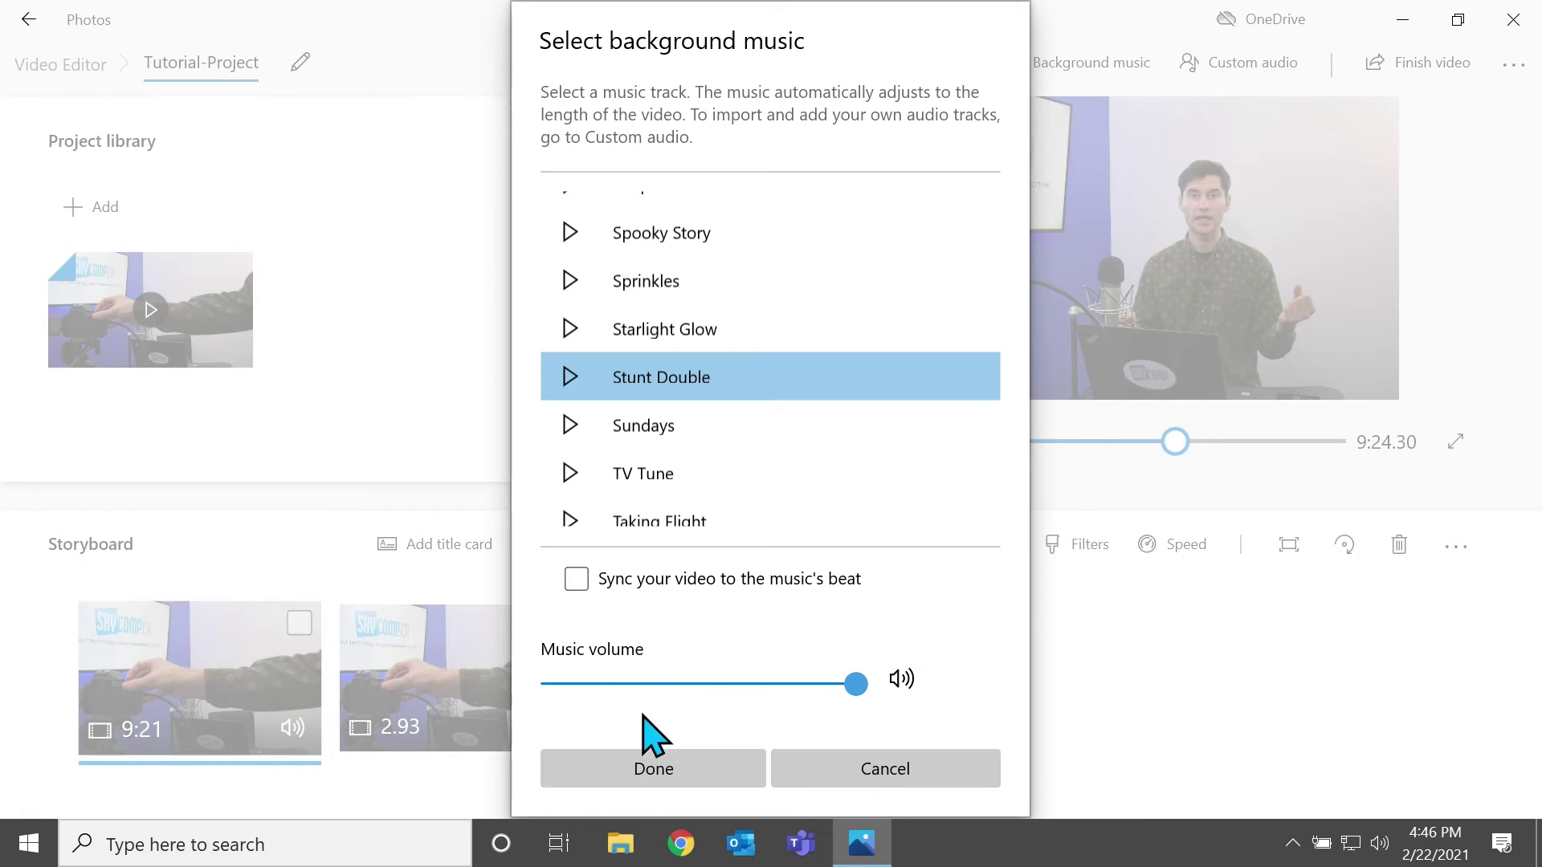
left_click_drag(860, 693, 677, 691)
left_click(652, 769)
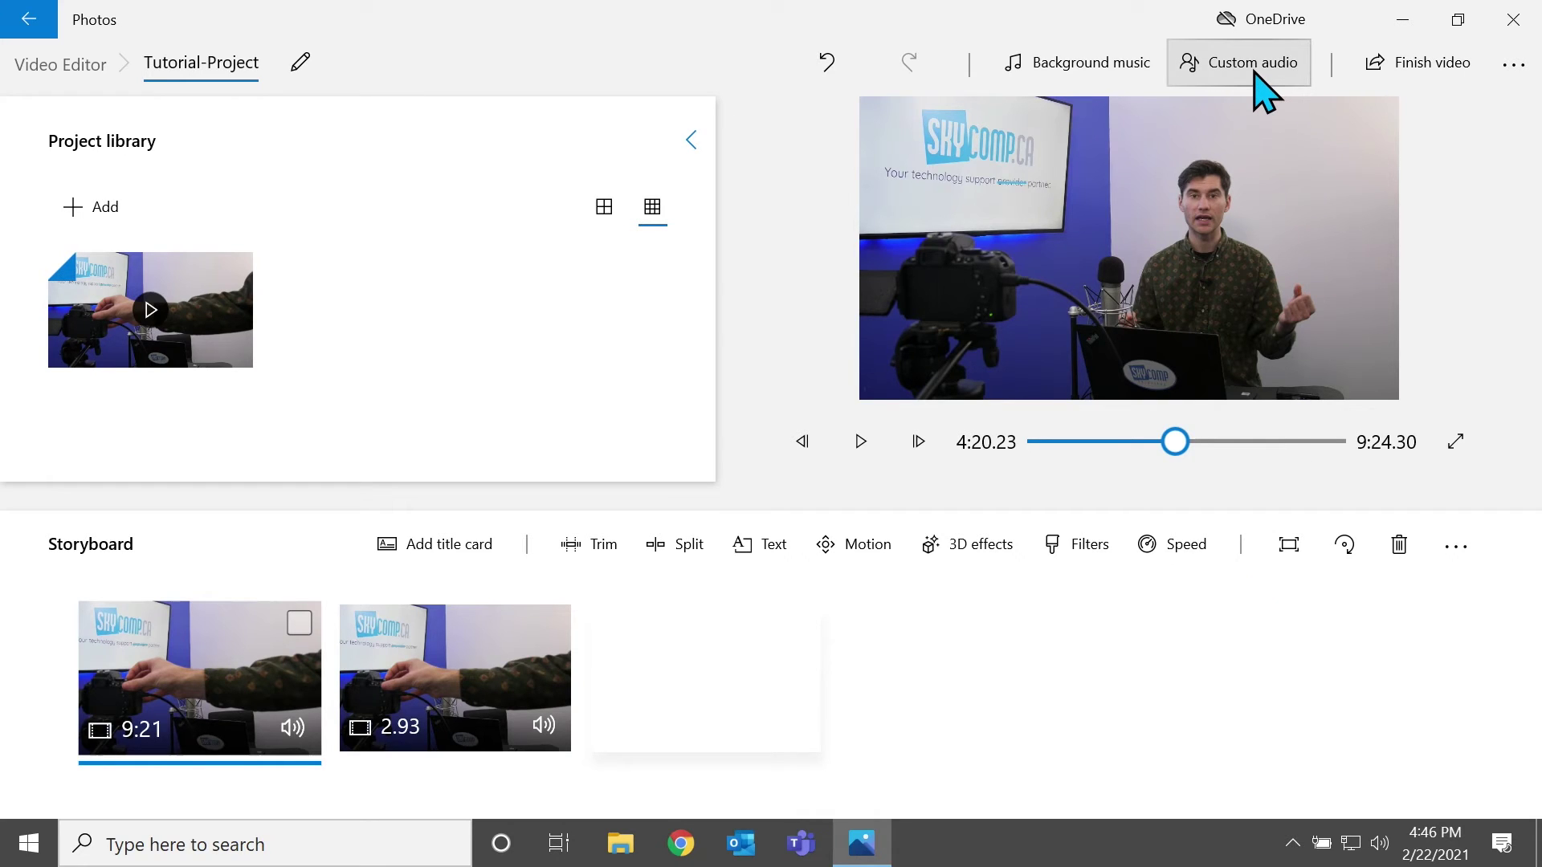
Finish the video and export it at High 1080p quality
left_click(1255, 72)
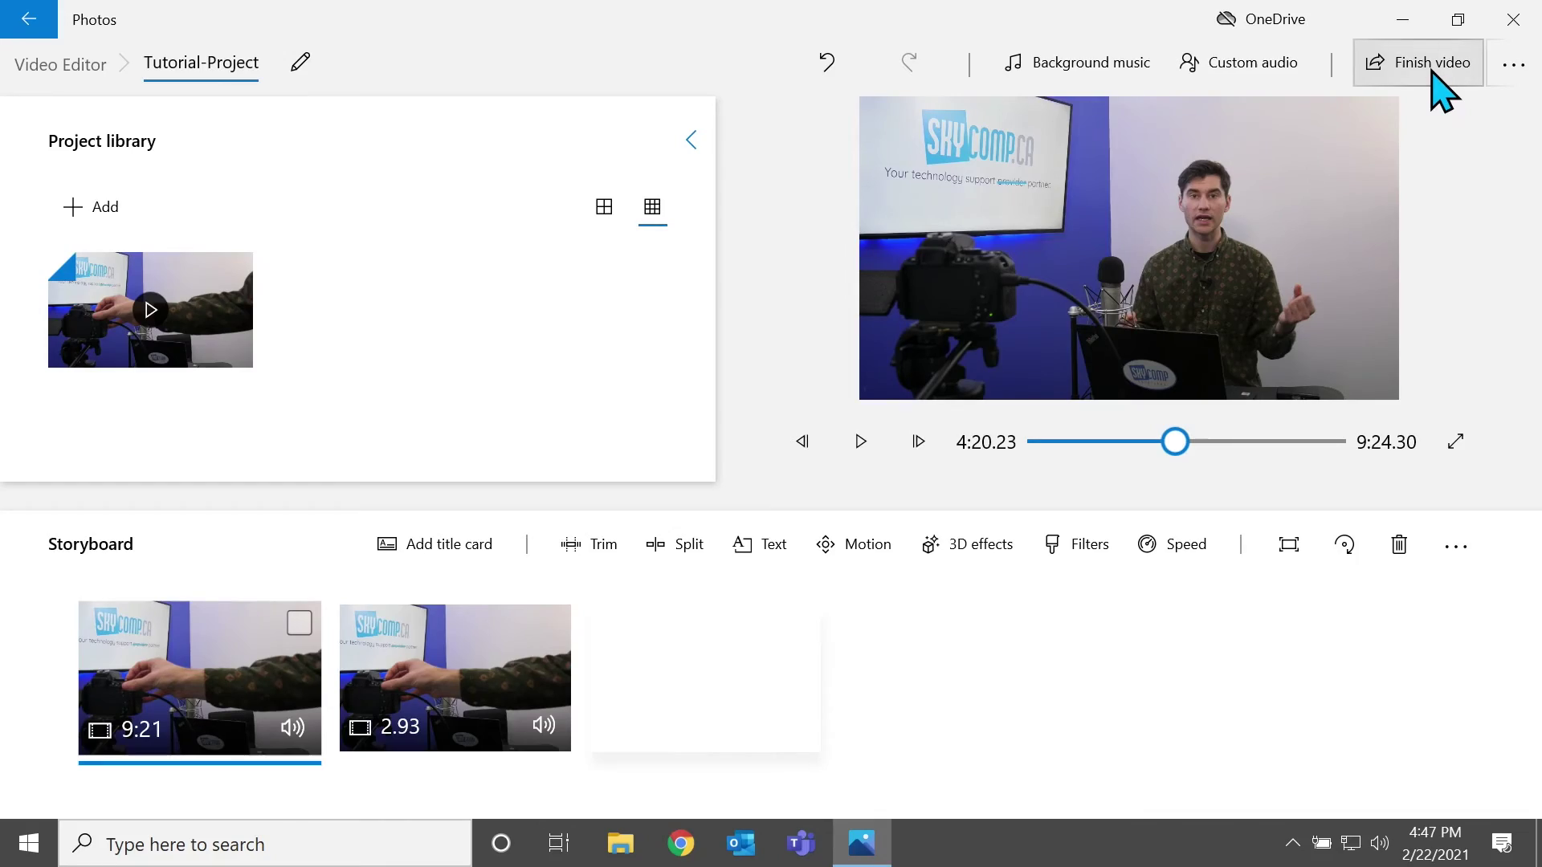
left_click(1437, 72)
left_click(859, 387)
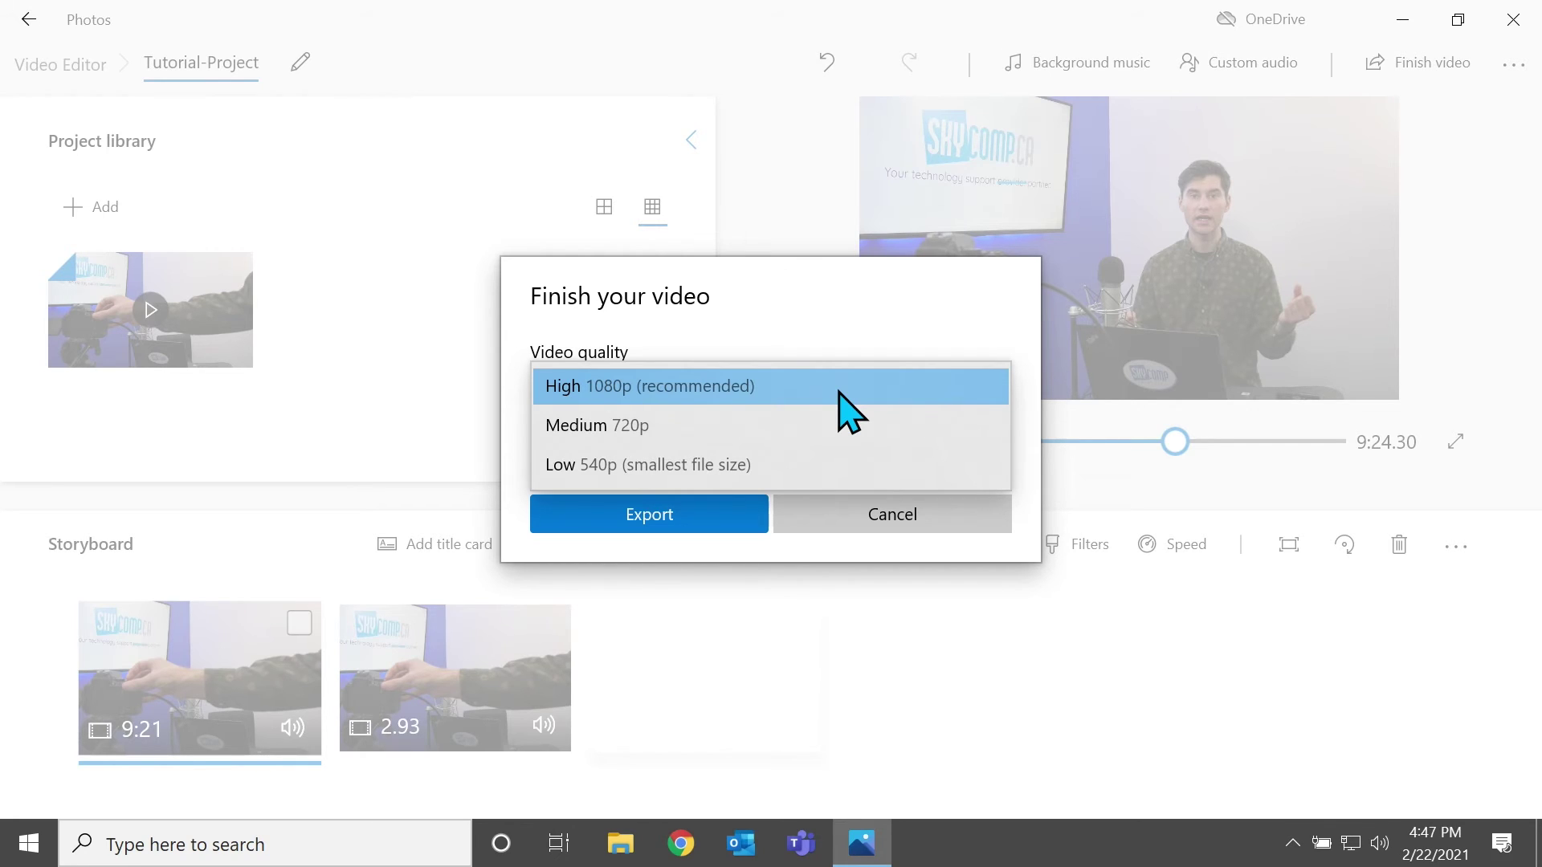
left_click(814, 388)
left_click(824, 393)
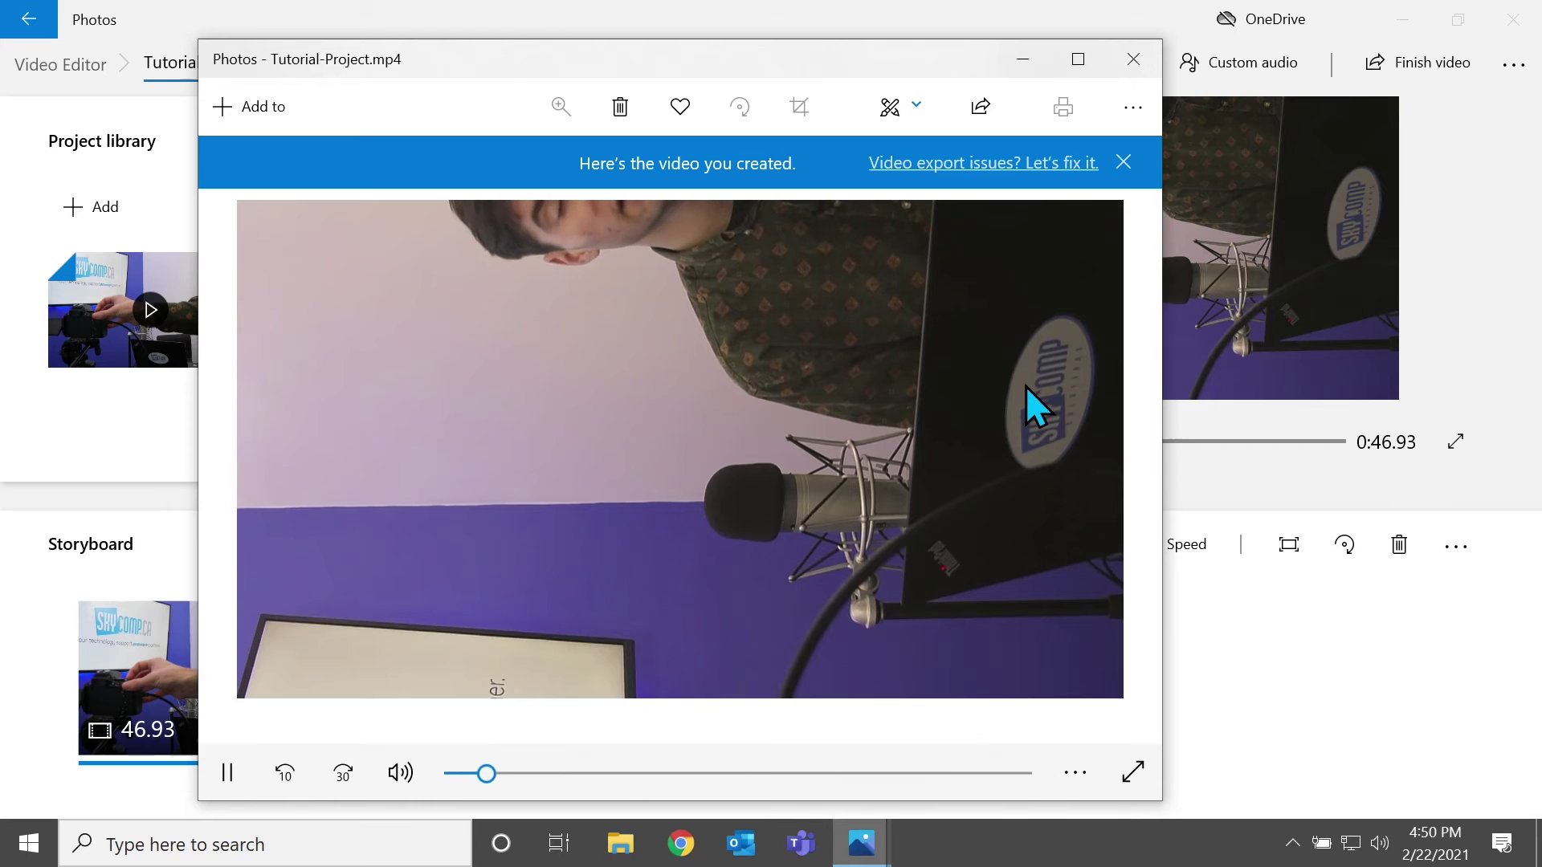
Dismiss the export notice, maximize the Tutorial-Project.mp4 window, and skim the exported video back to about 00:23
left_click(1124, 163)
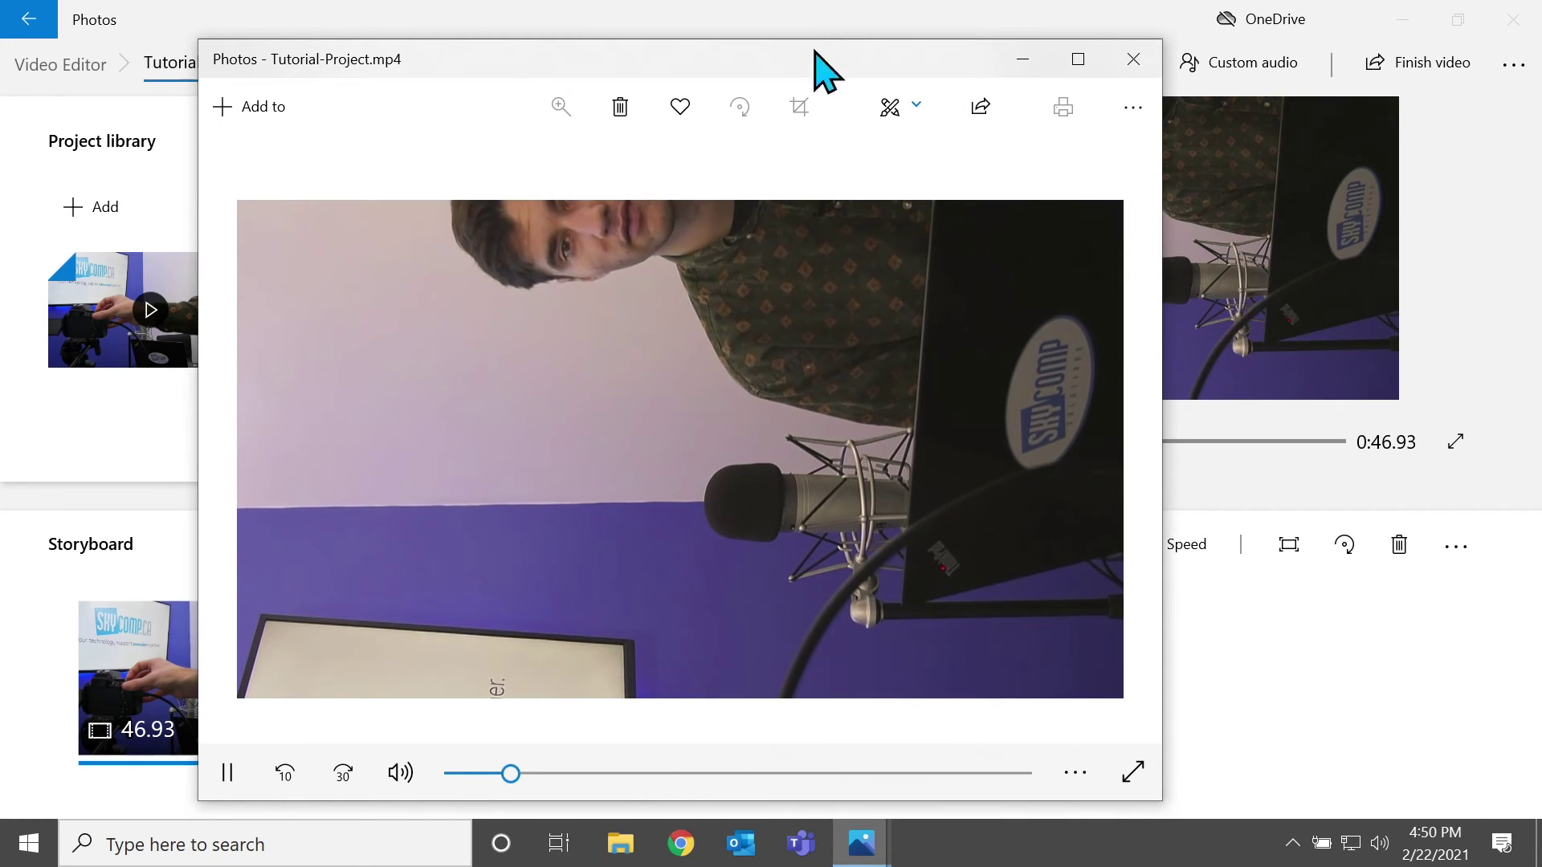
left_click_drag(568, 778, 1028, 776)
left_click(1078, 60)
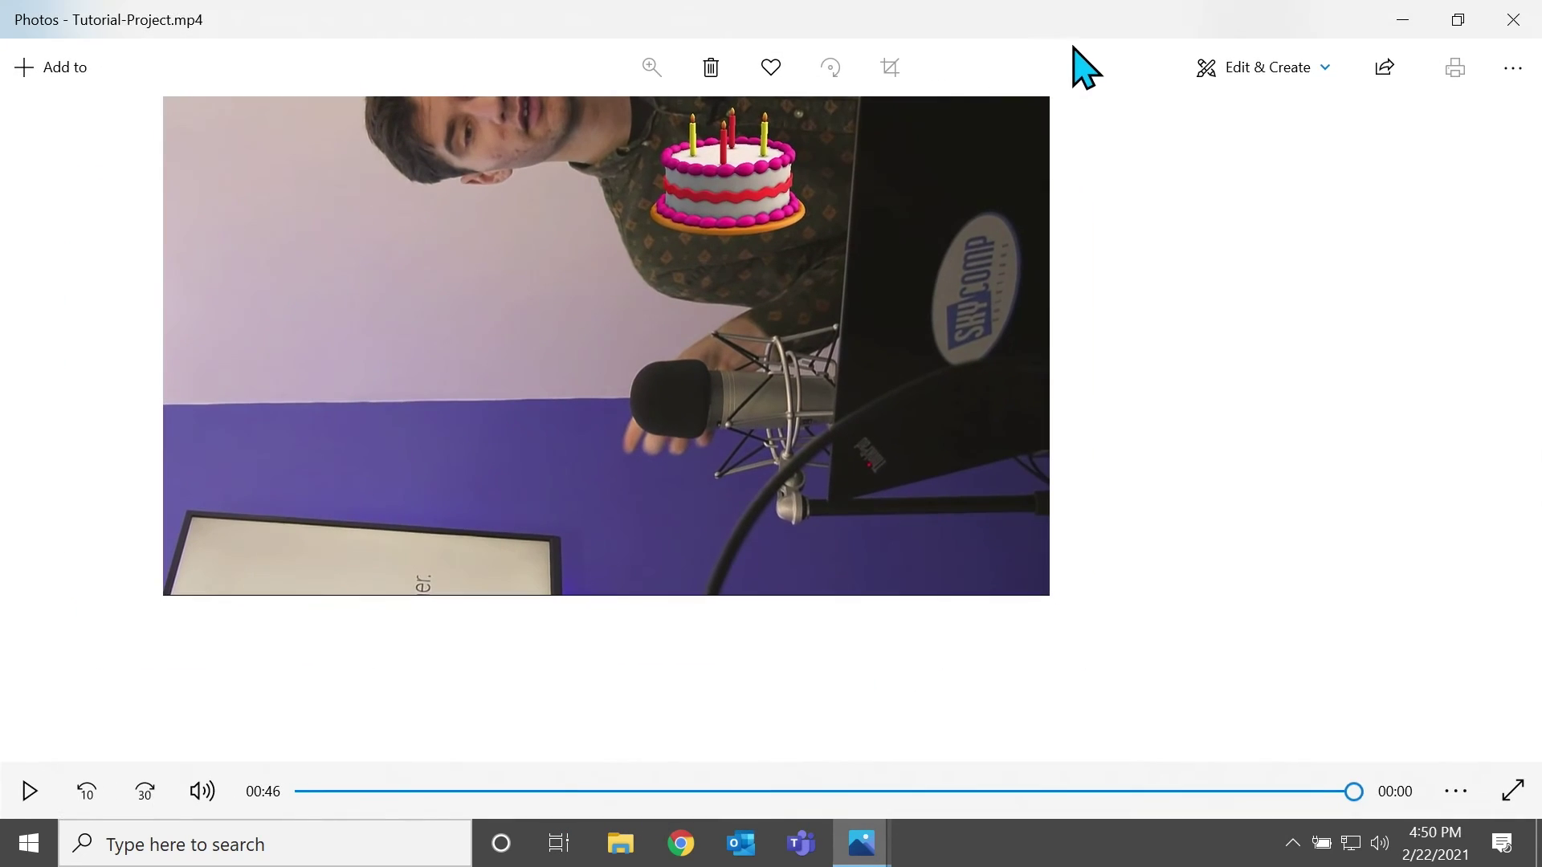
left_click_drag(331, 794, 373, 771)
left_click_drag(489, 712, 831, 687)
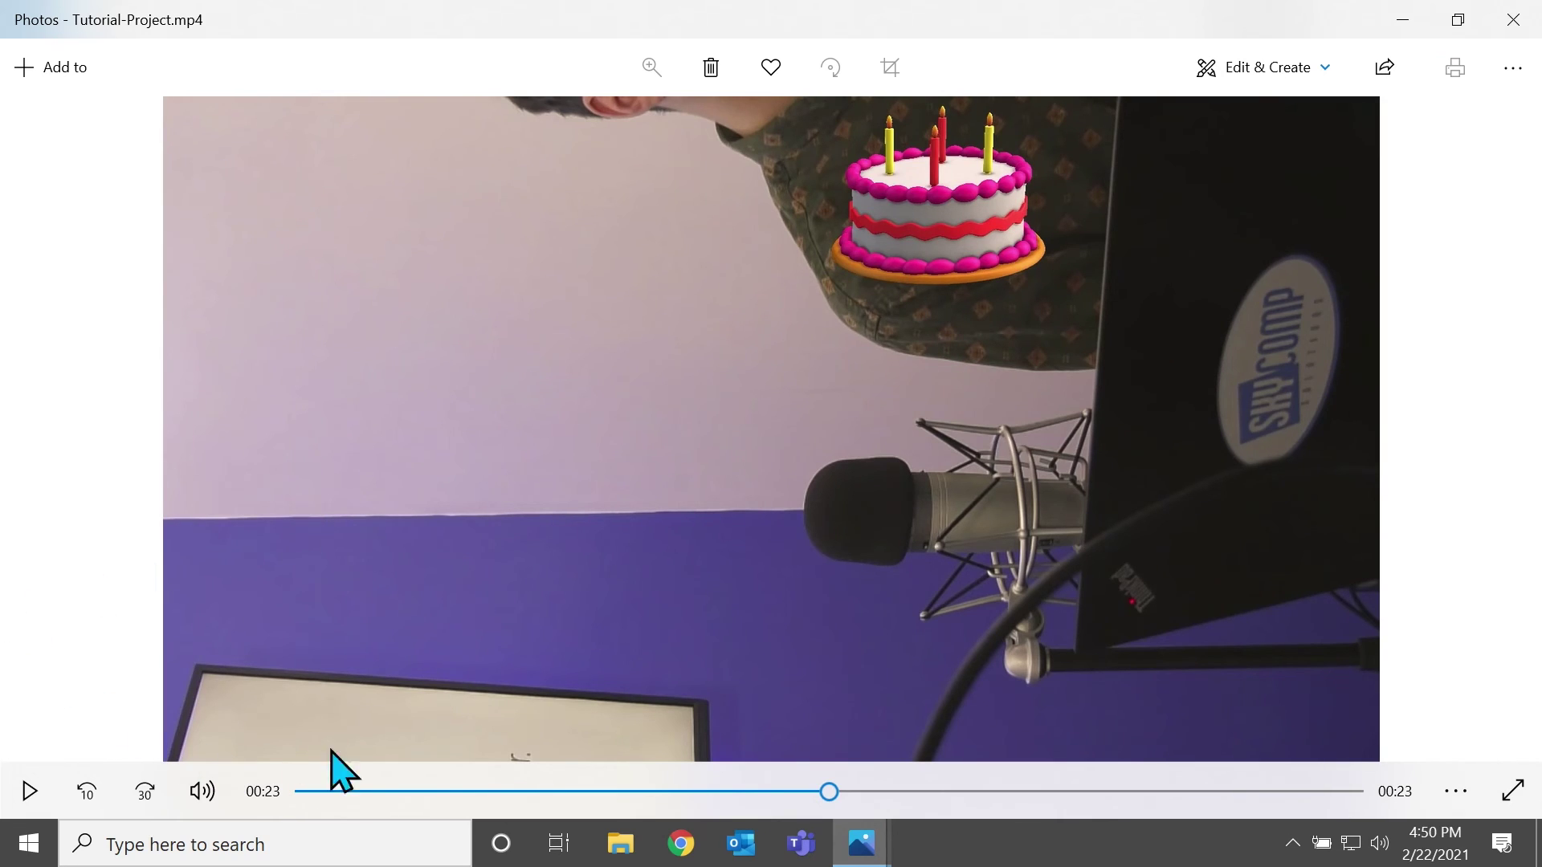
Close the exported video and the video editor, and open the Video_Files folder in File Explorer
left_click(1539, 32)
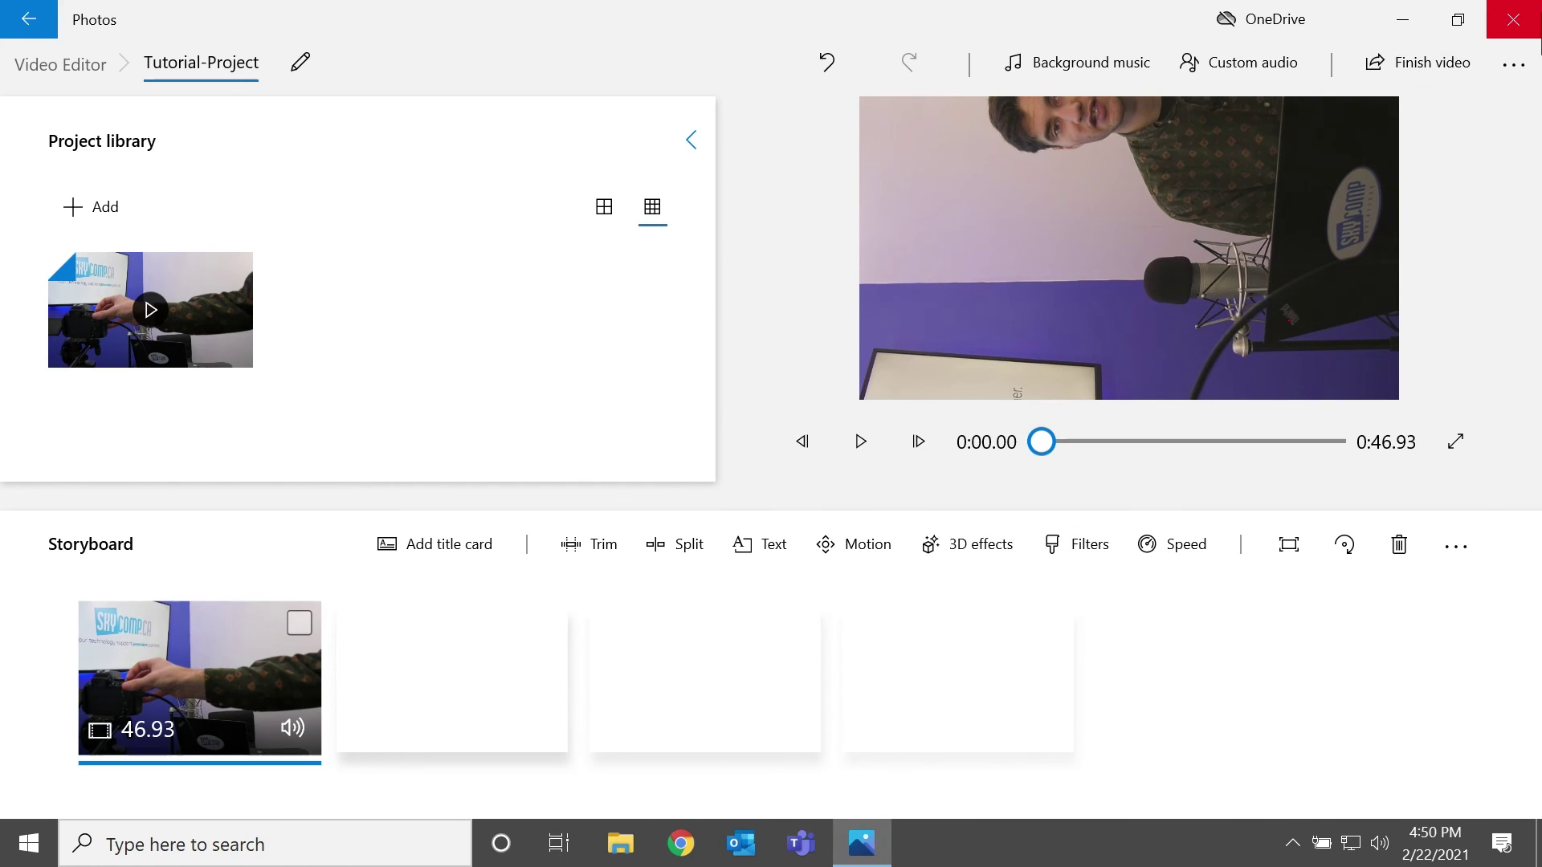
left_click(1514, 19)
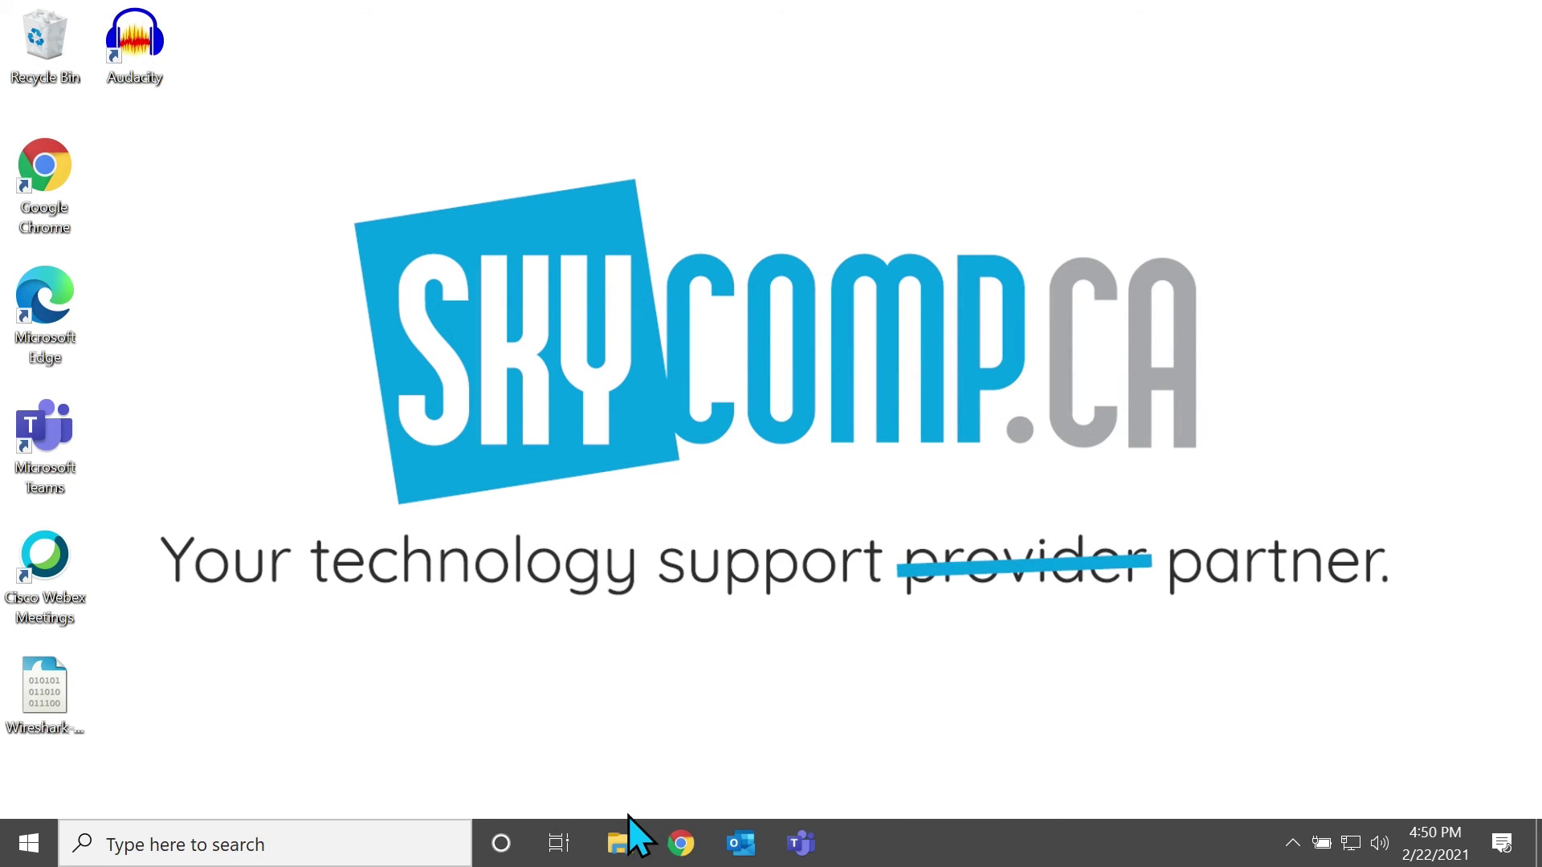
left_click(628, 840)
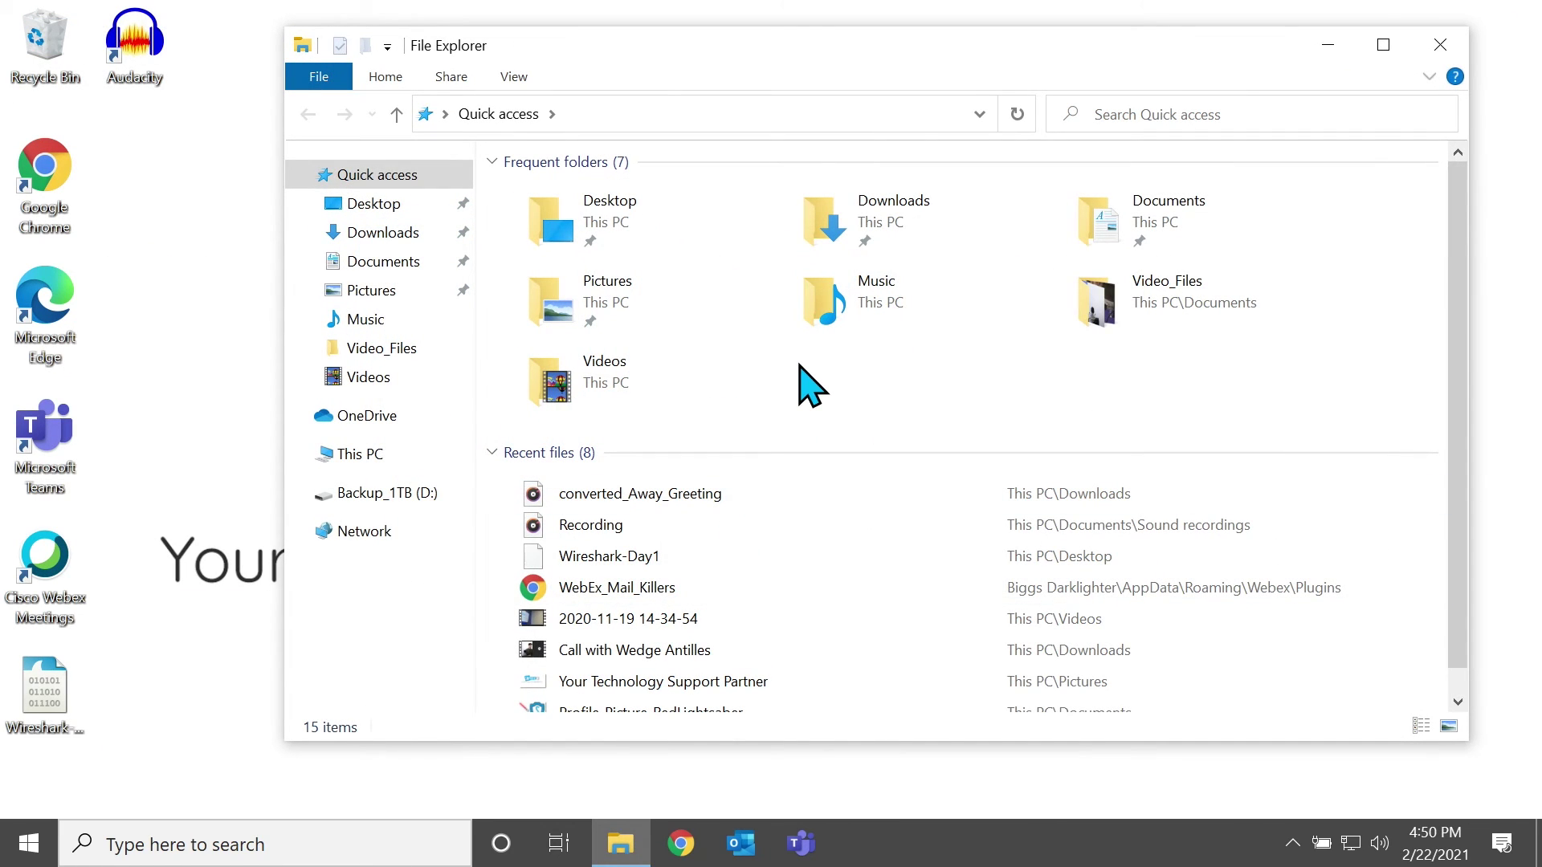
double_click(1134, 321)
Open the properties of the exported Tutorial-Project file and show its detailed attributes
left_click(873, 269)
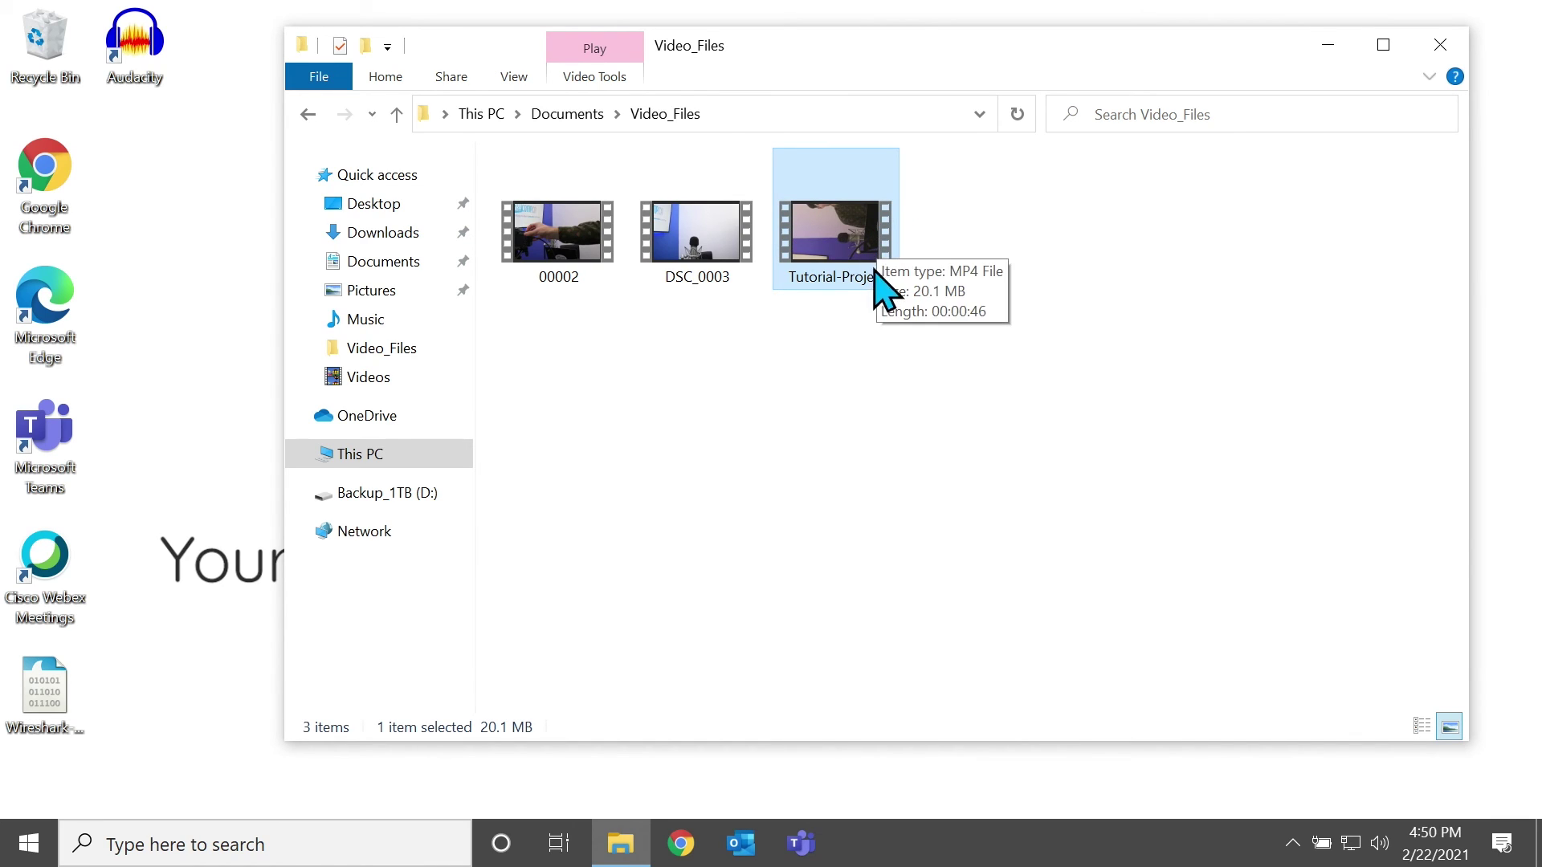
right_click(859, 266)
left_click(979, 699)
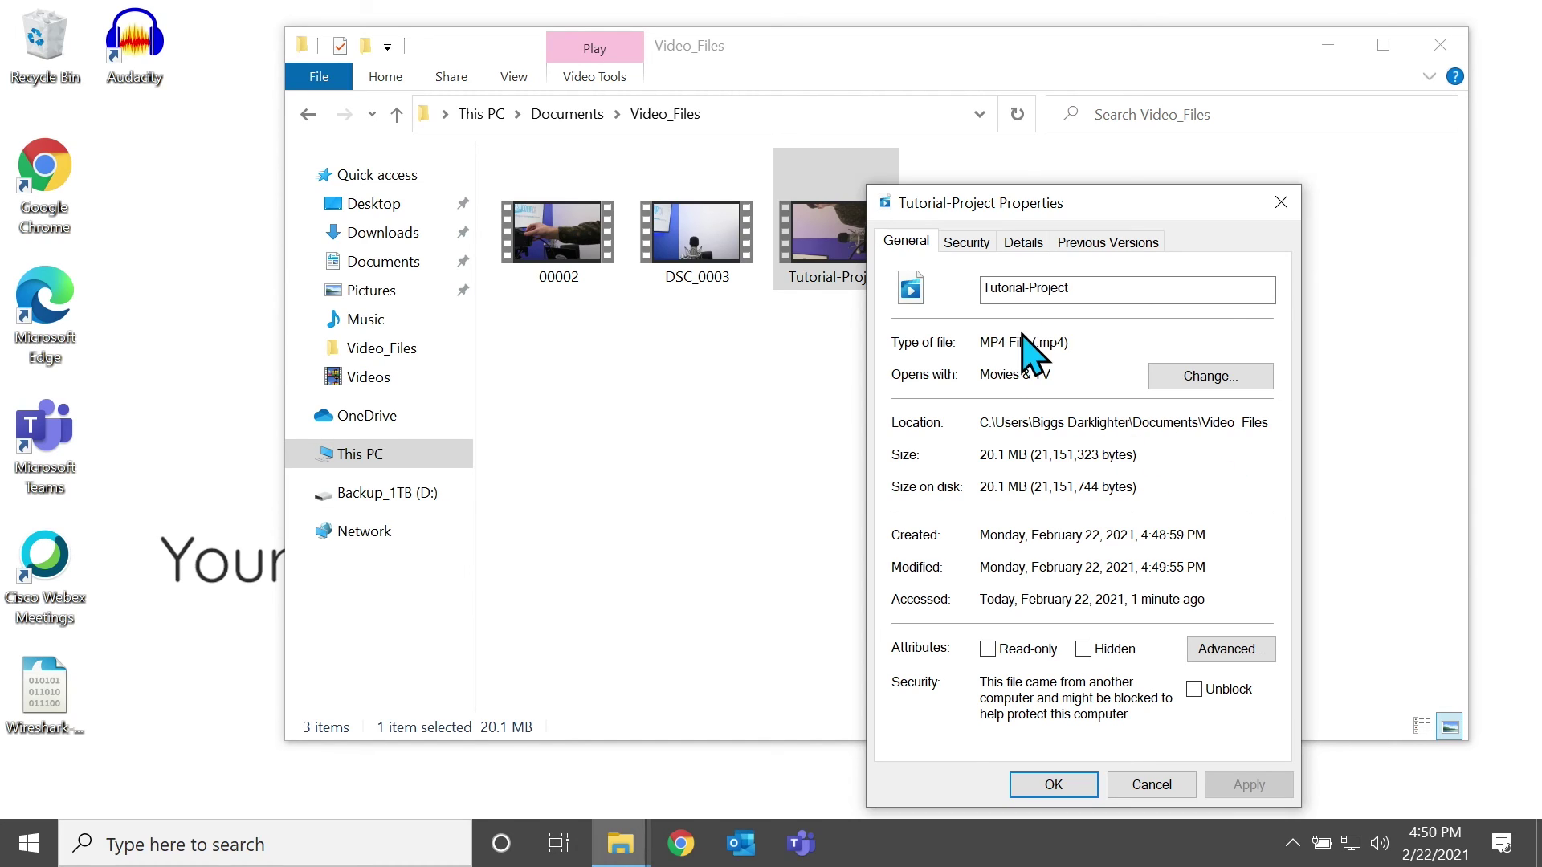
left_click(986, 248)
left_click(1022, 242)
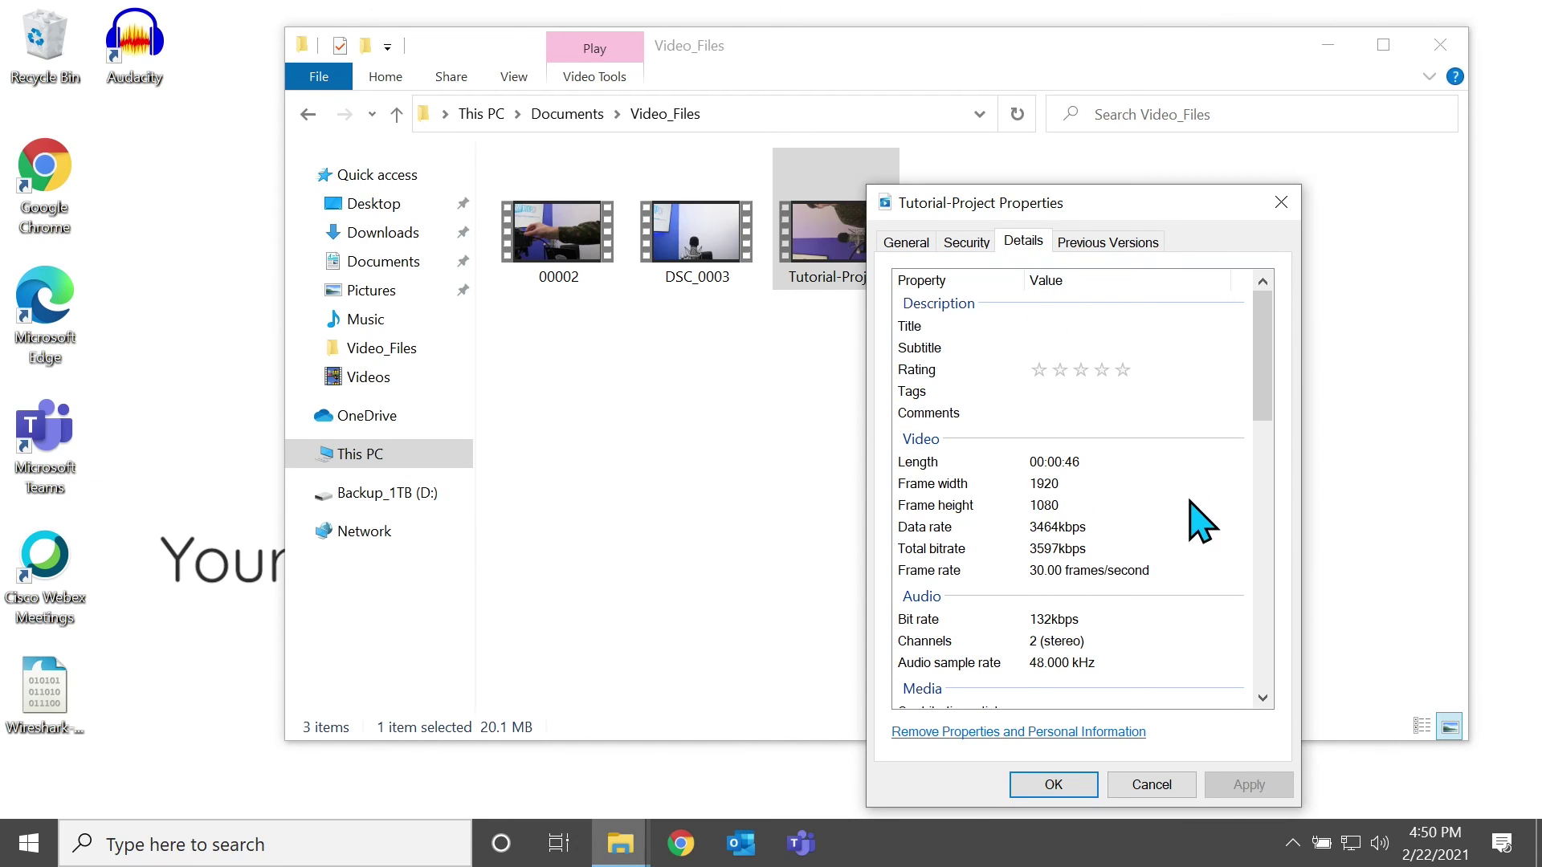
Examine the exported file's video, audio and file details, and close its properties
scroll(1199, 526, "down", 1)
scroll(1198, 523, "down", 3)
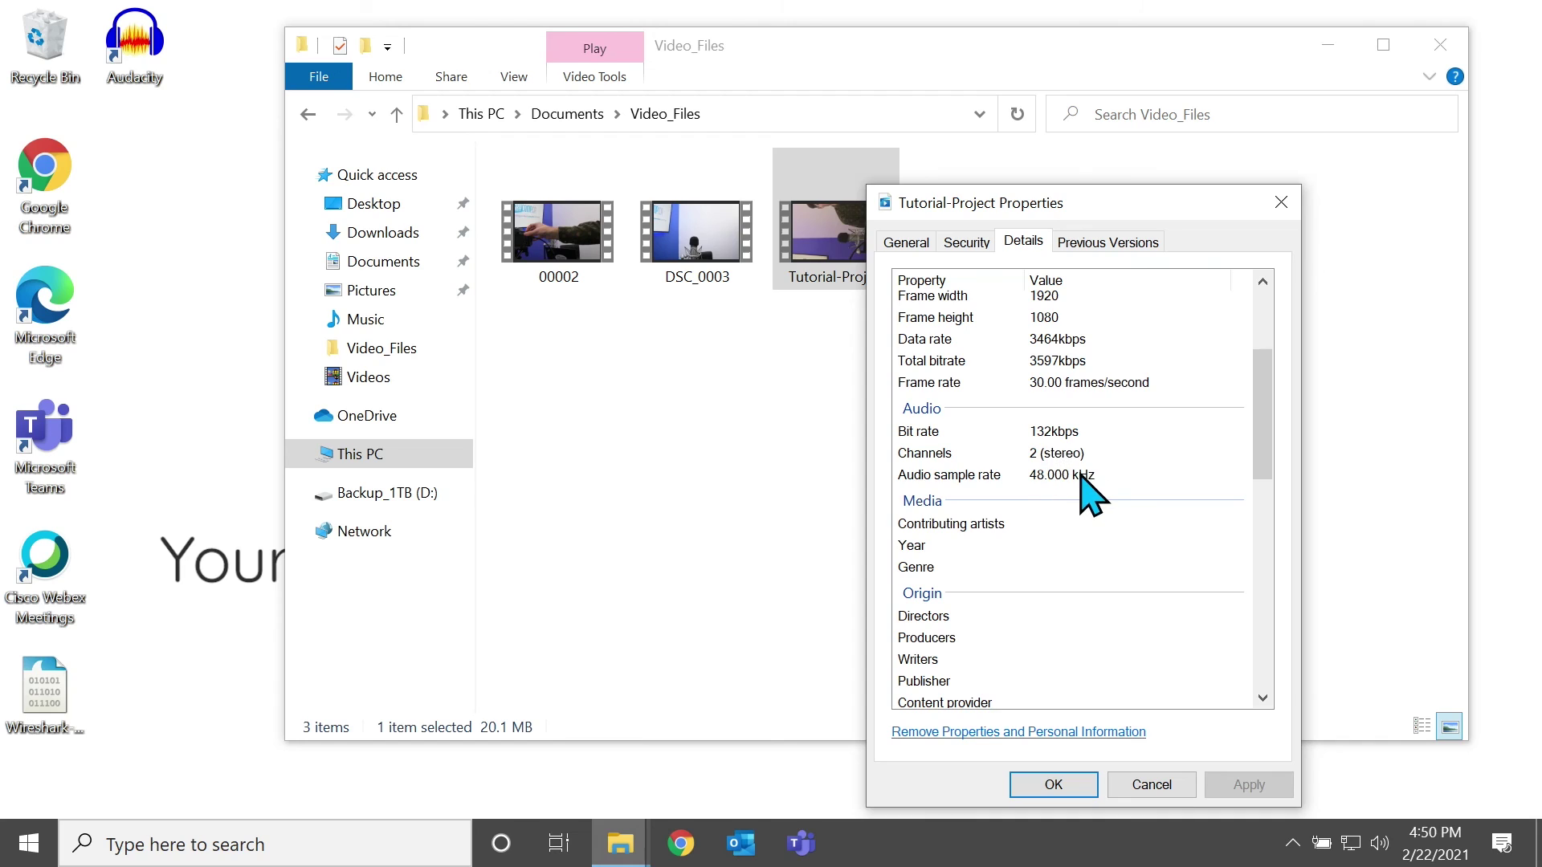
scroll(1090, 494, "up", 3)
scroll(1094, 494, "down", 1)
scroll(1094, 494, "up", 1)
scroll(1094, 494, "down", 3)
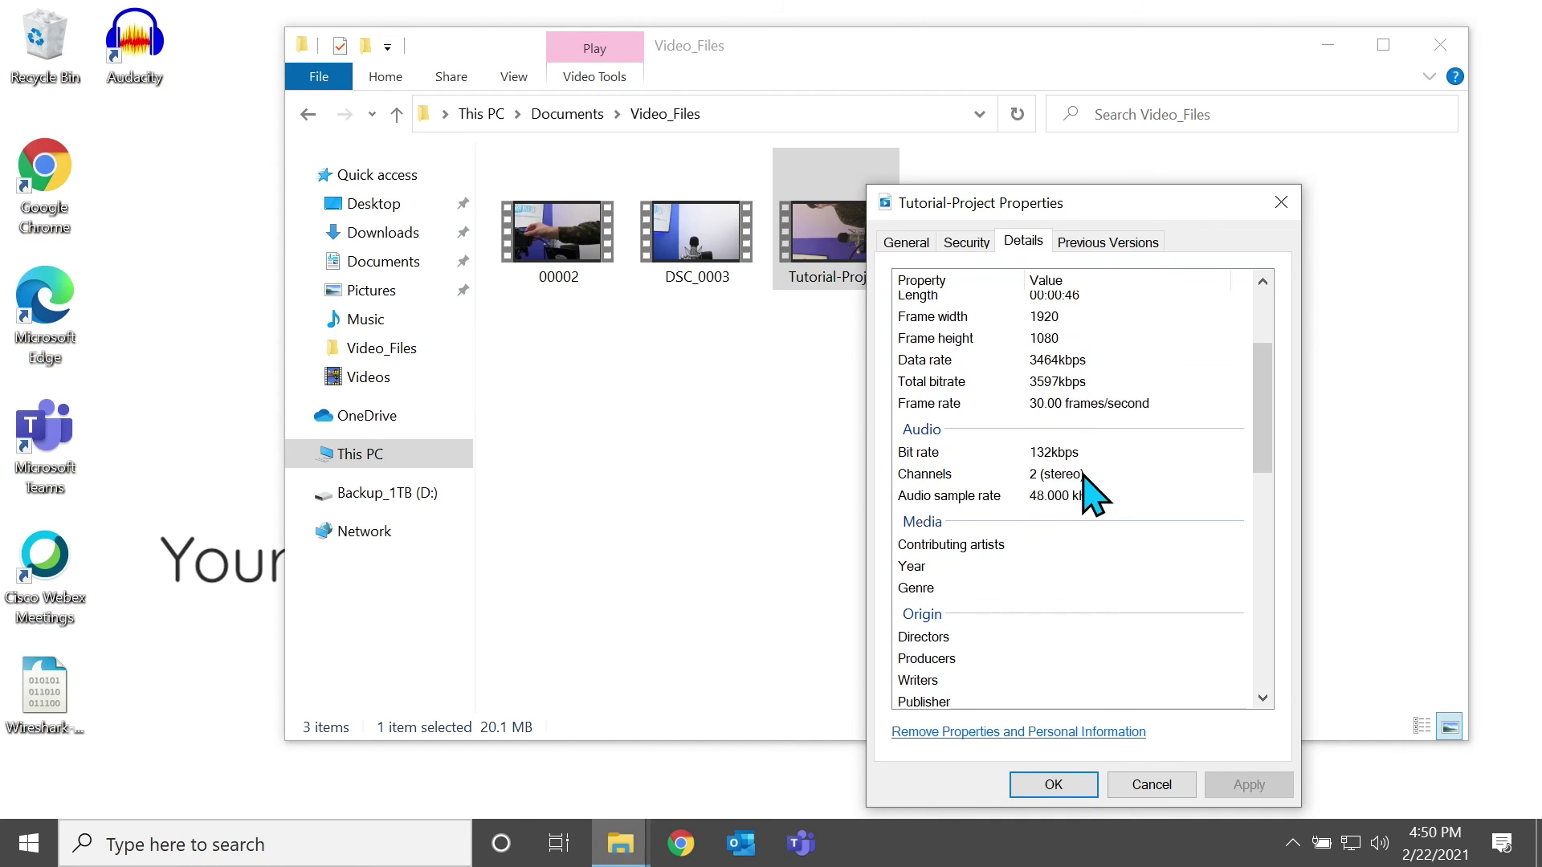
scroll(1094, 494, "down", 10)
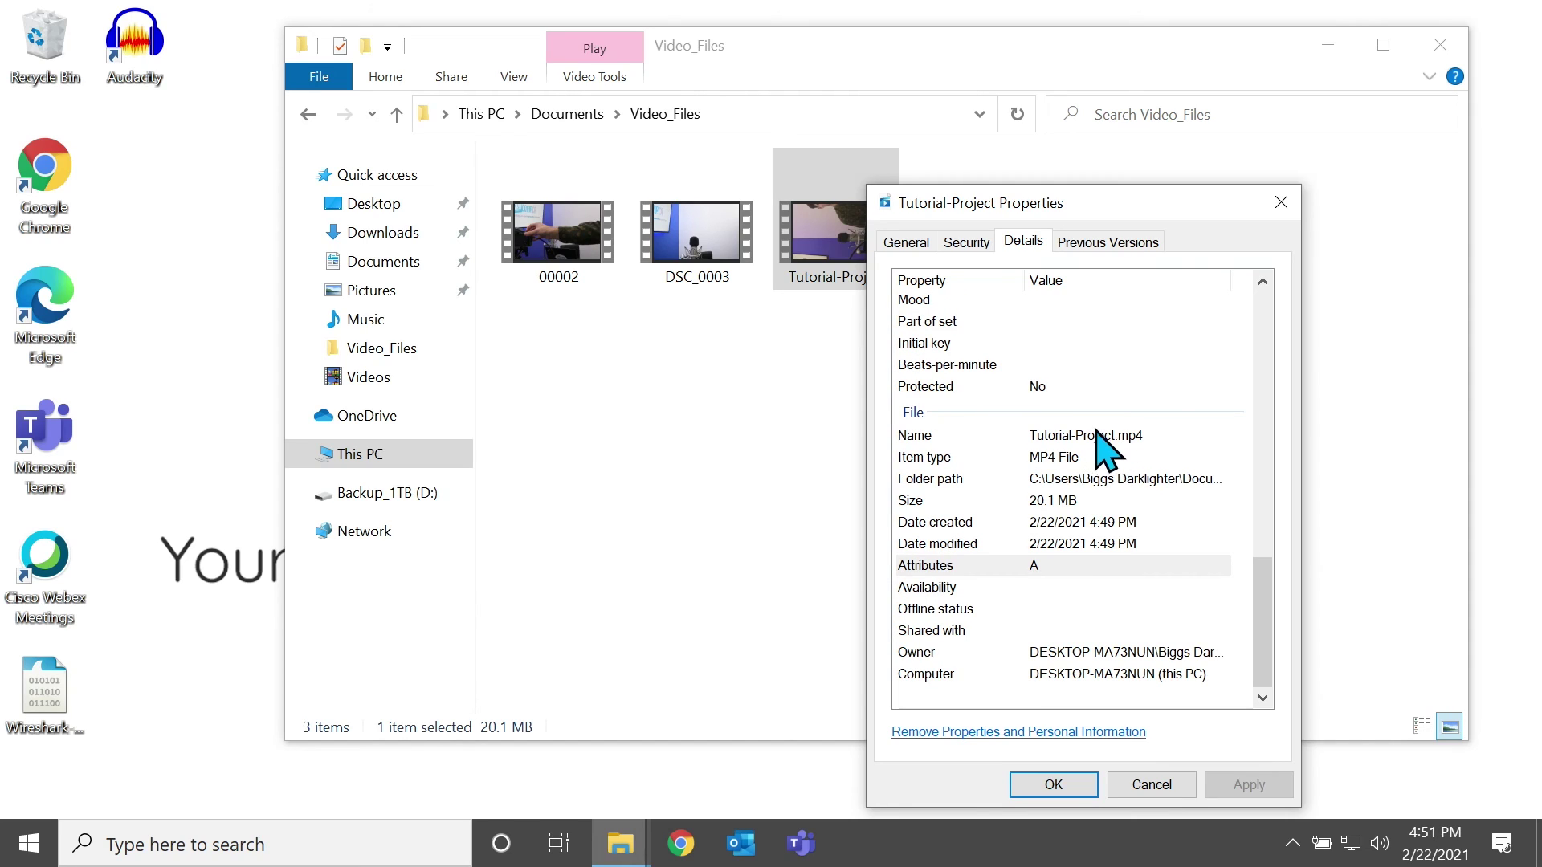
left_click(1281, 203)
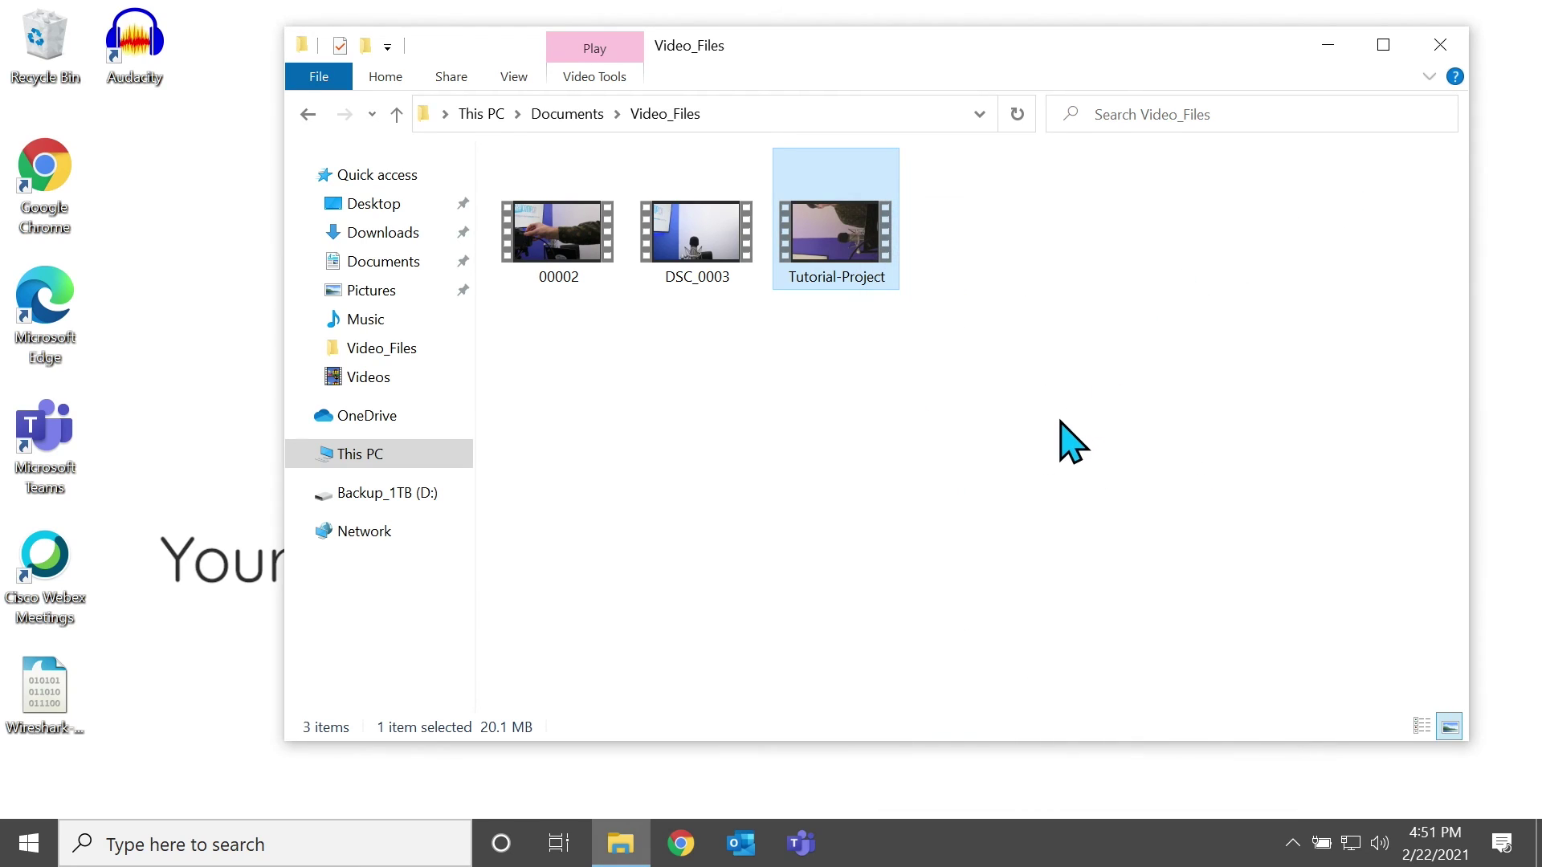